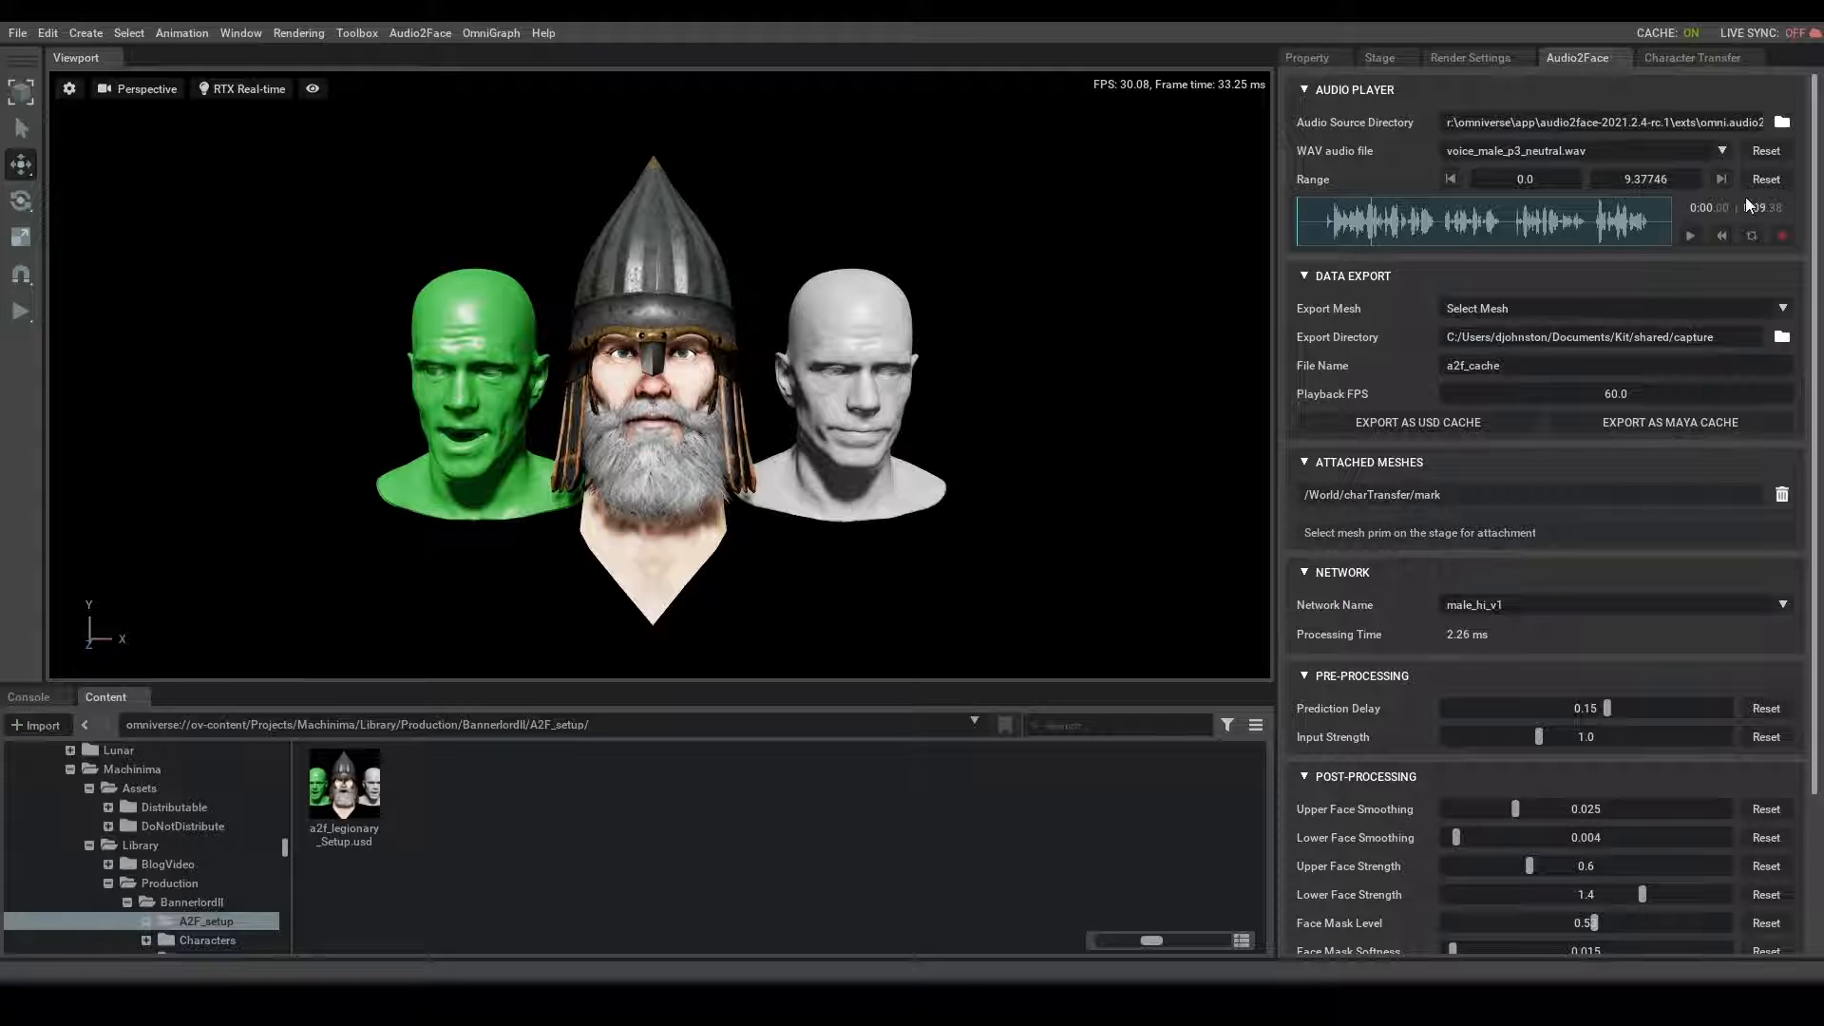
- Play the voice_male_p3_neutral.wav audio to preview the facial animation on the heads and look over the processing settings
{"action": "left_click", "coordinate": [1691, 236]}
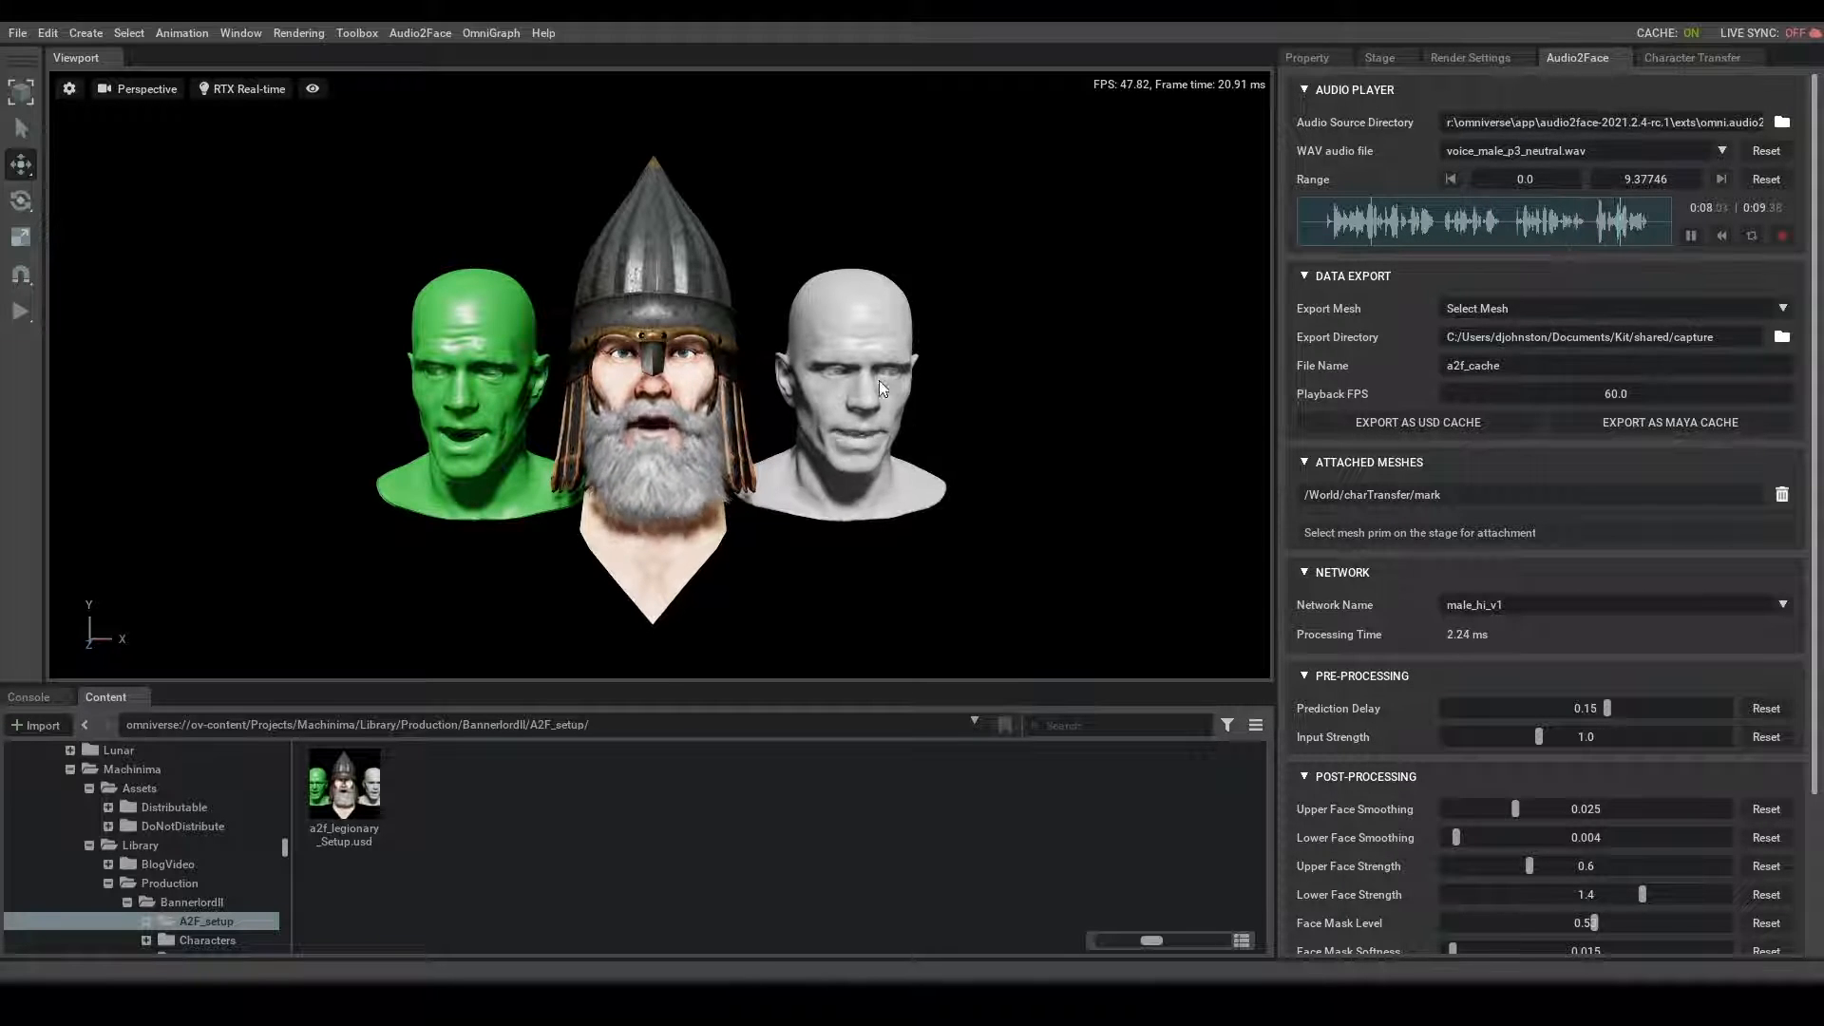
{"action": "left_click", "coordinate": [1692, 238]}
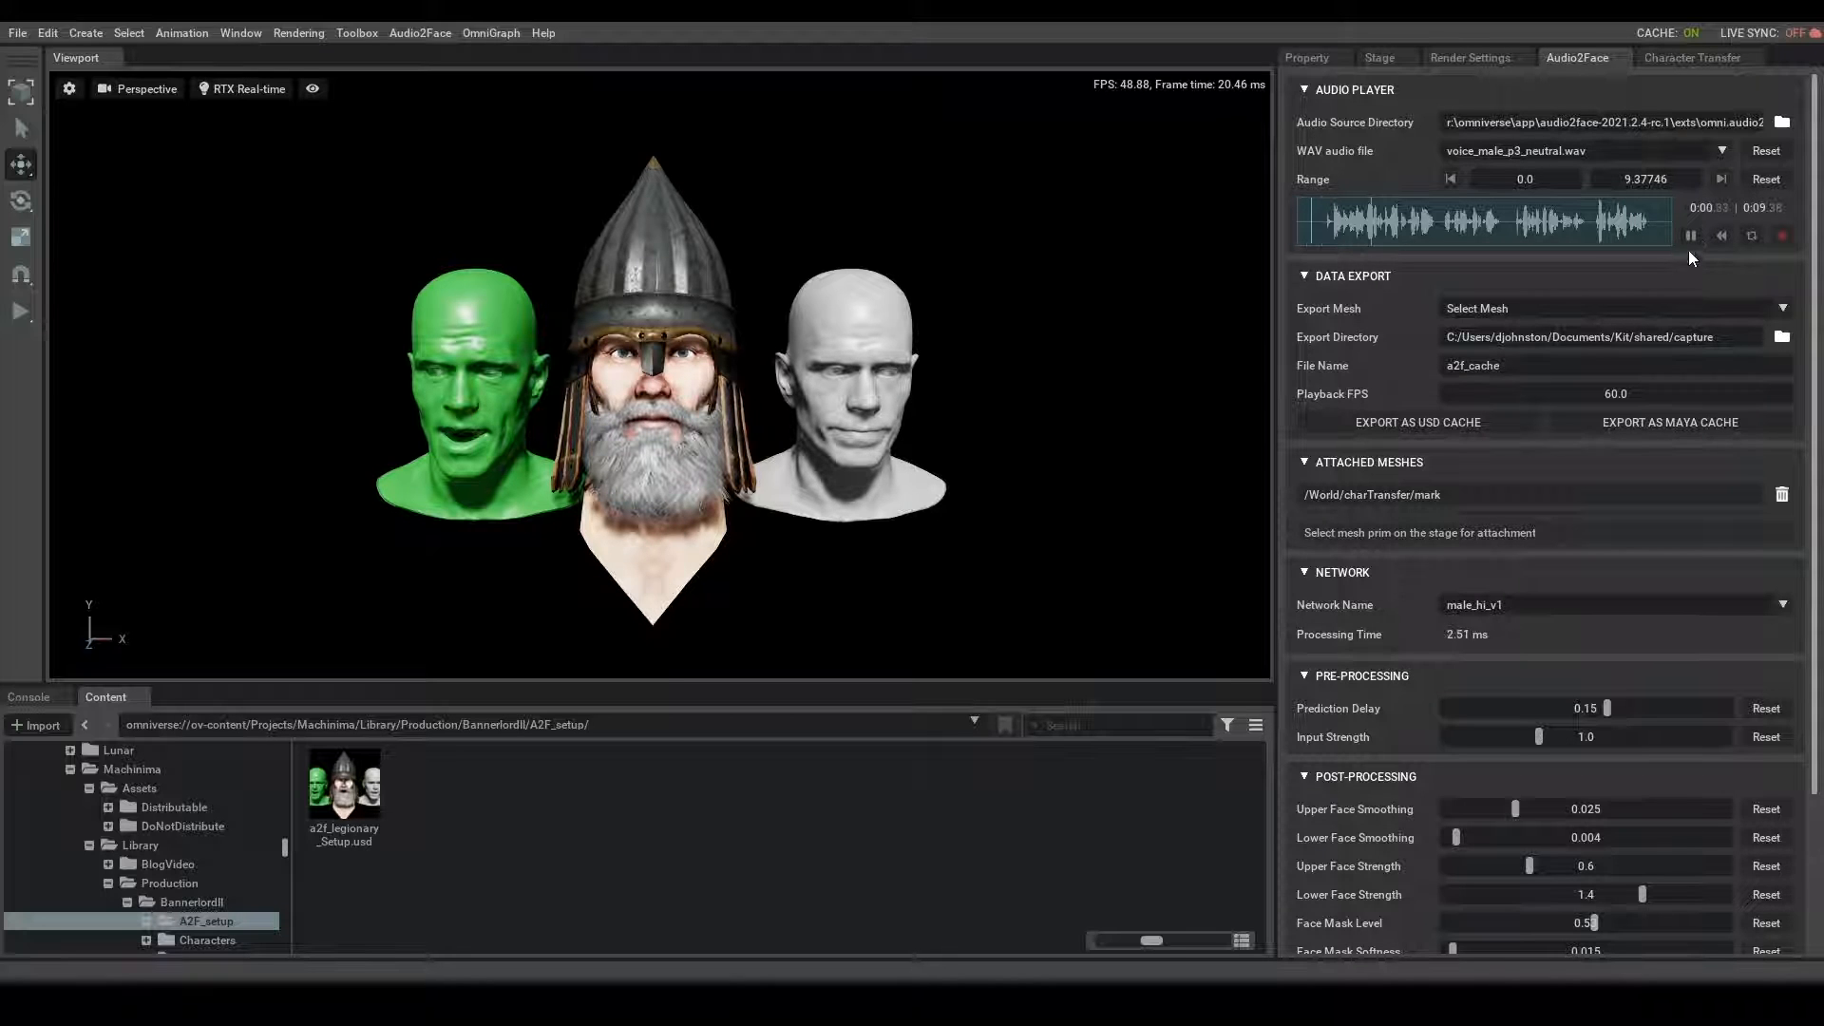
{"action": "scroll", "coordinate": [1567, 778], "scroll_direction": "down", "scroll_amount": 3}
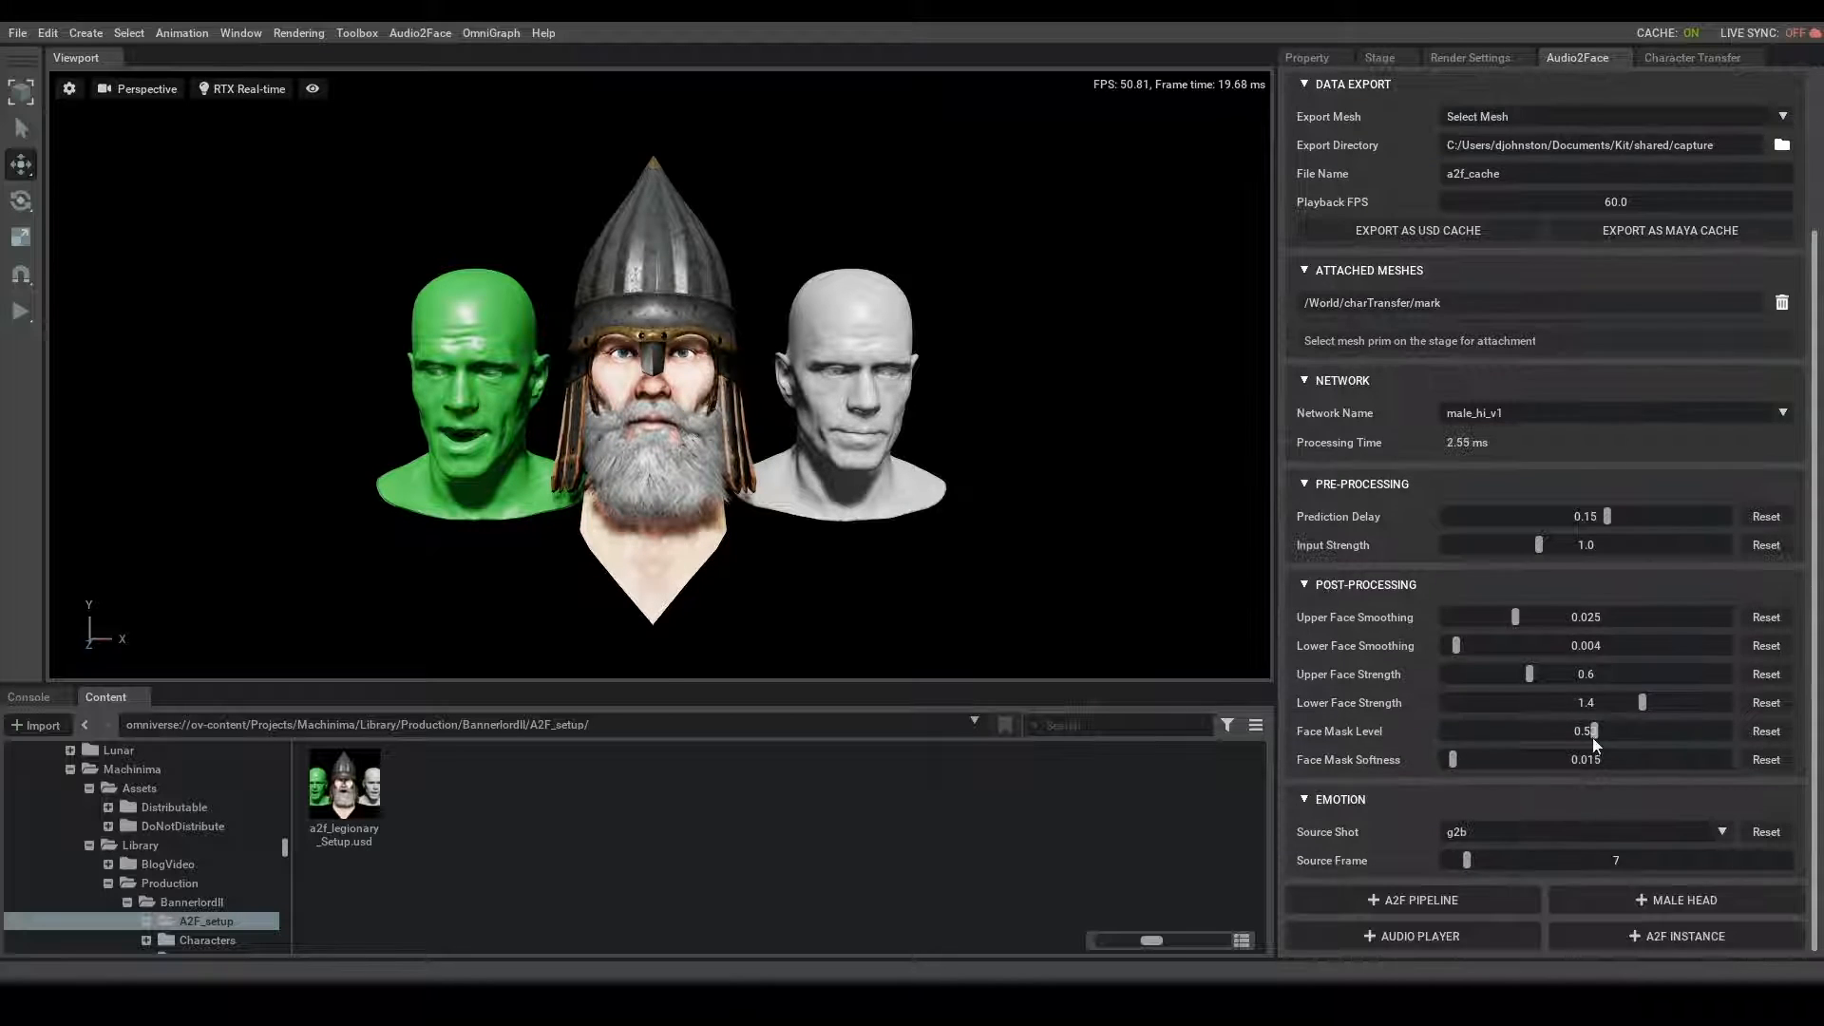
{"action": "scroll", "coordinate": [1526, 722], "scroll_direction": "up", "scroll_amount": 3}
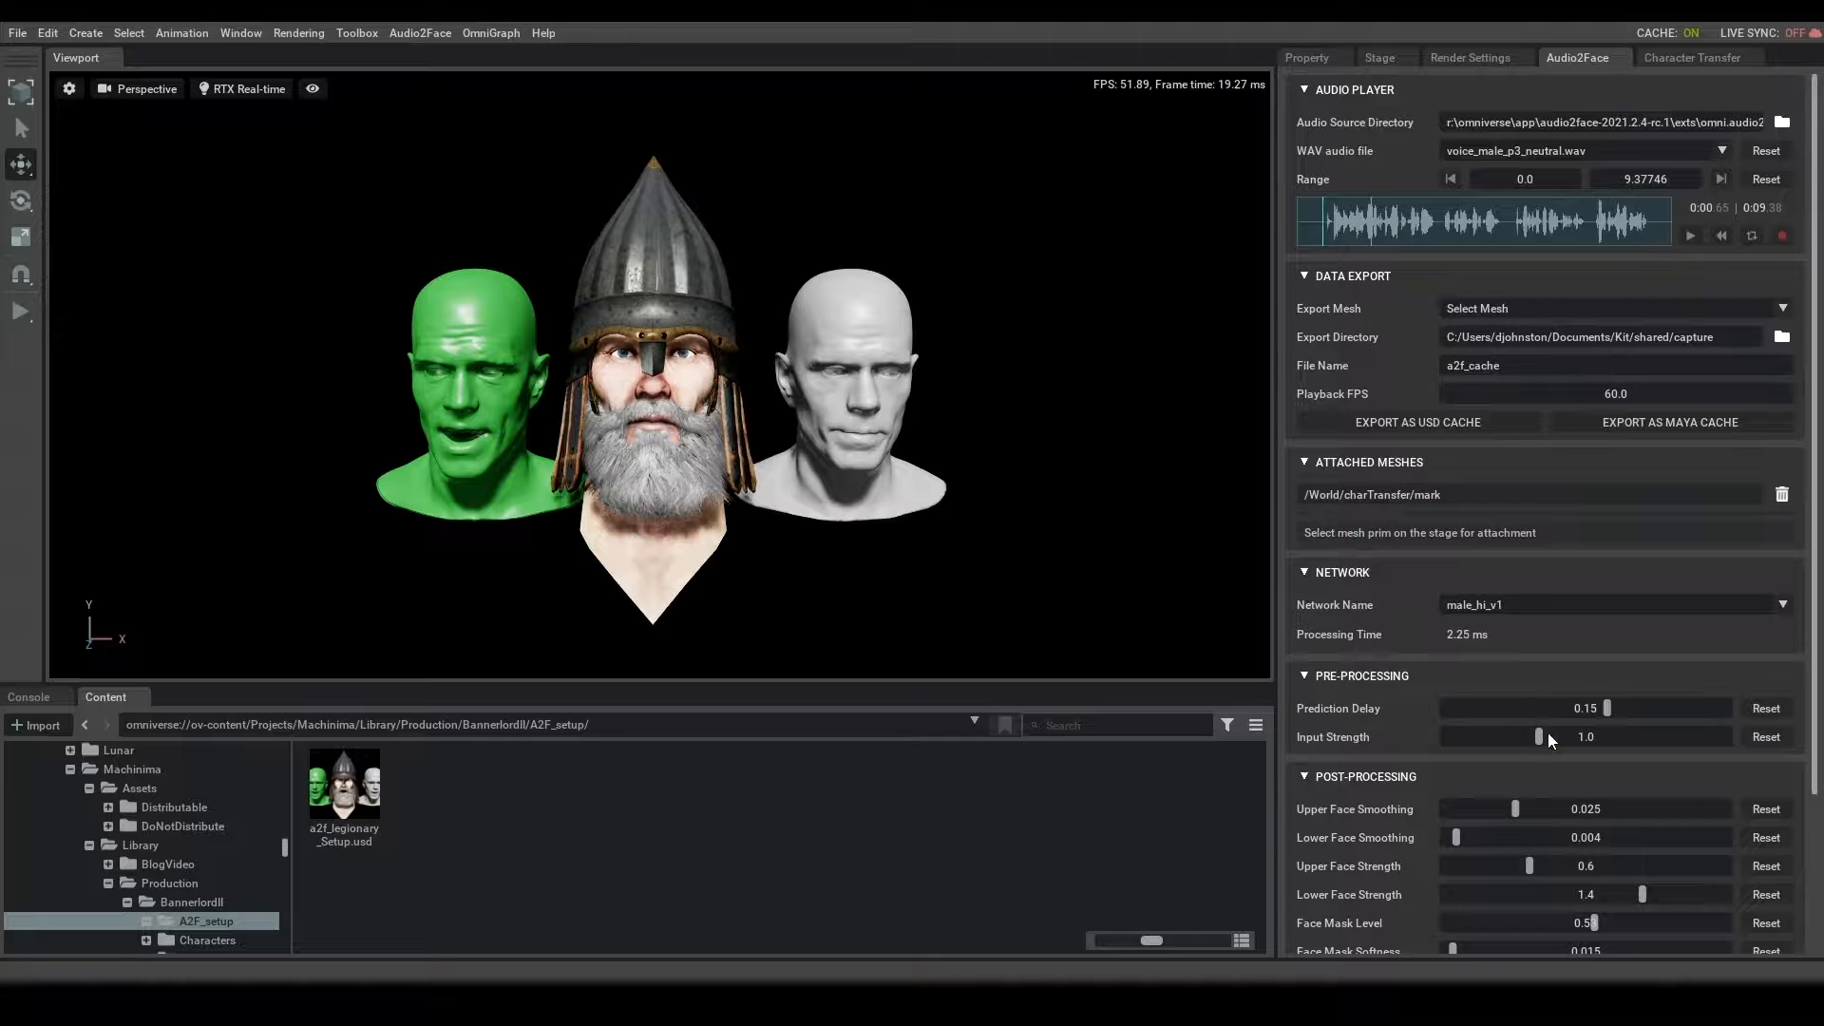
- Look through the export mesh options available for the USD cache and close the list without choosing a mesh
{"action": "left_click", "coordinate": [1424, 425]}
{"action": "left_click", "coordinate": [1516, 314]}
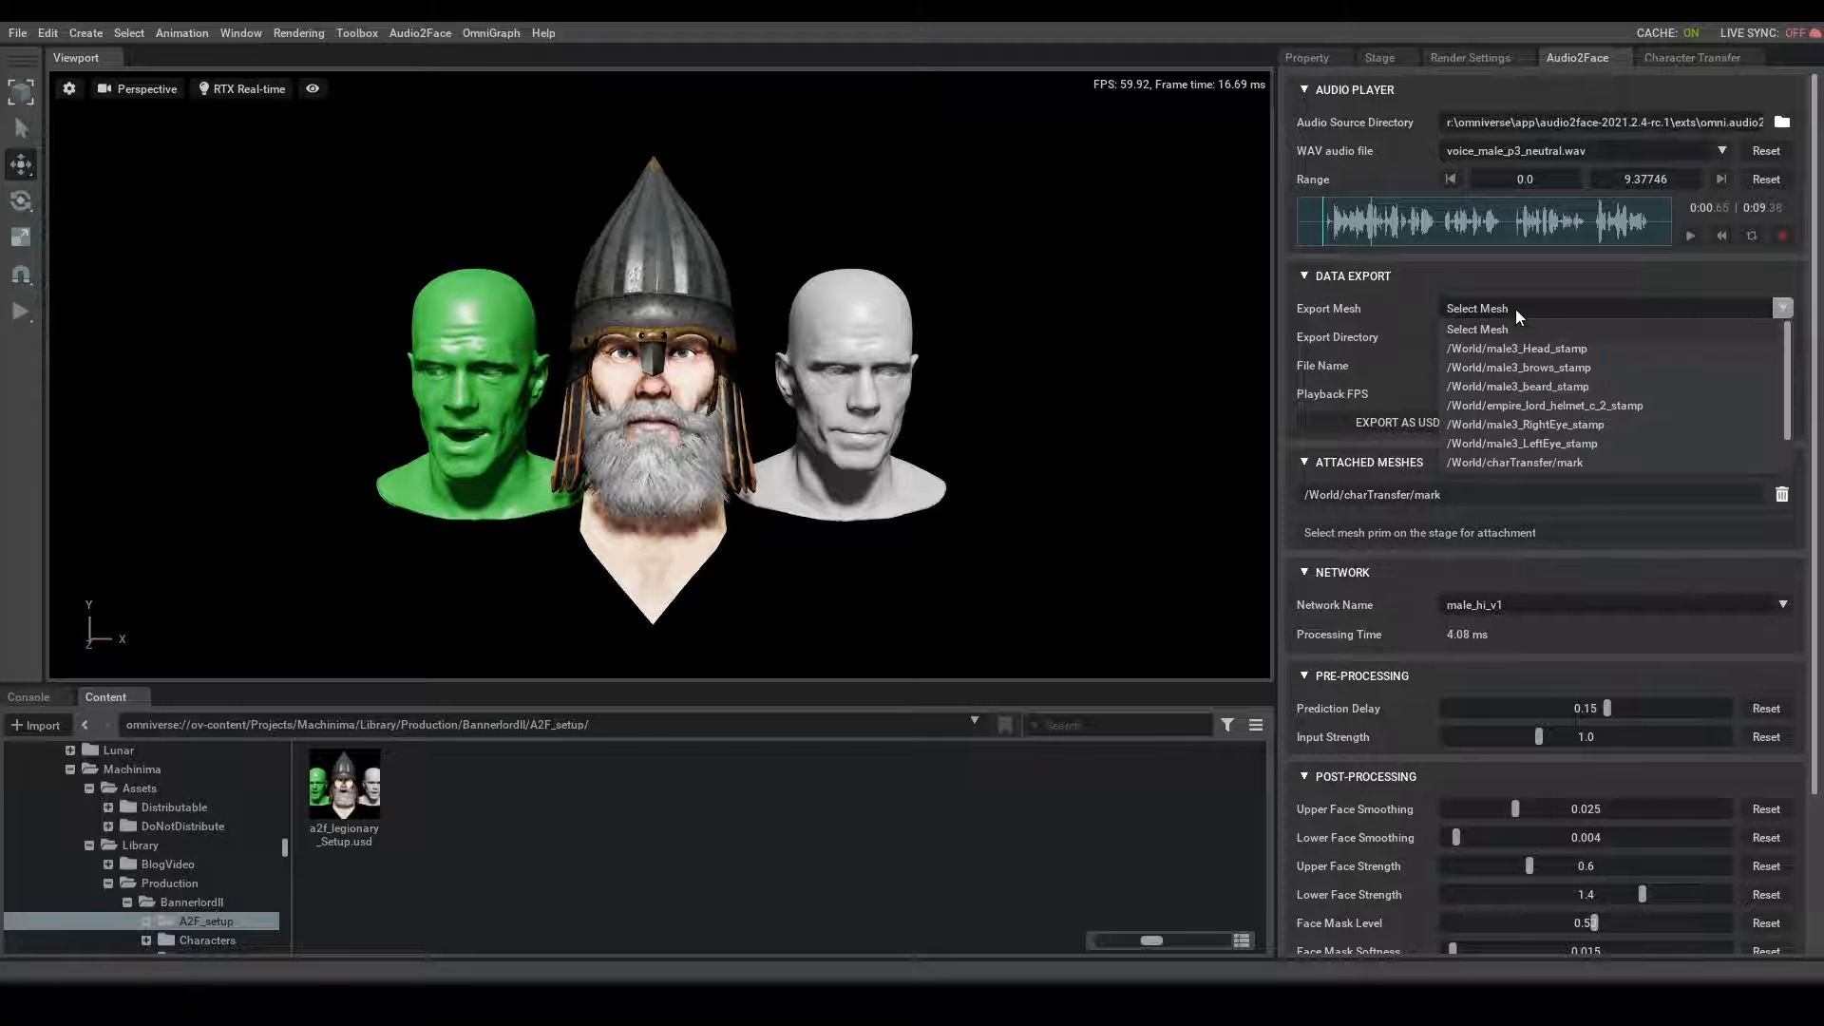
{"action": "scroll", "coordinate": [1516, 355], "scroll_direction": "down", "scroll_amount": 2}
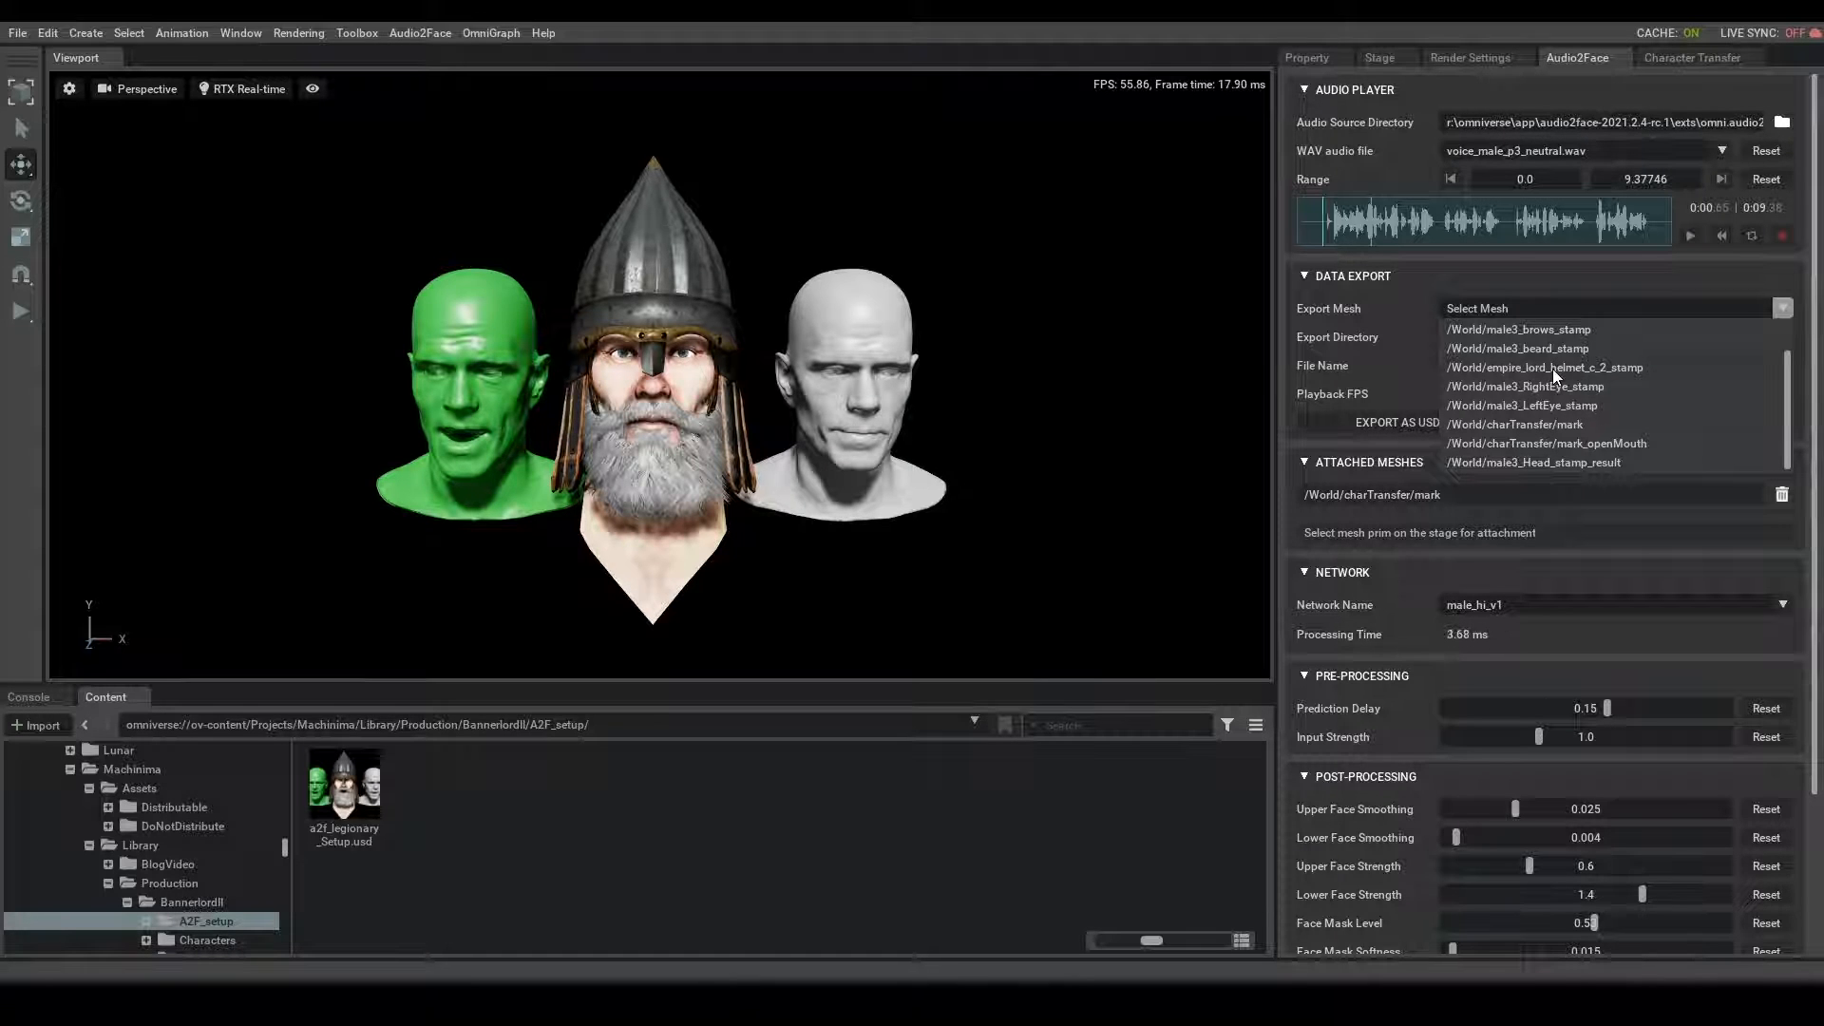
{"action": "scroll", "coordinate": [1554, 356], "scroll_direction": "up", "scroll_amount": 2}
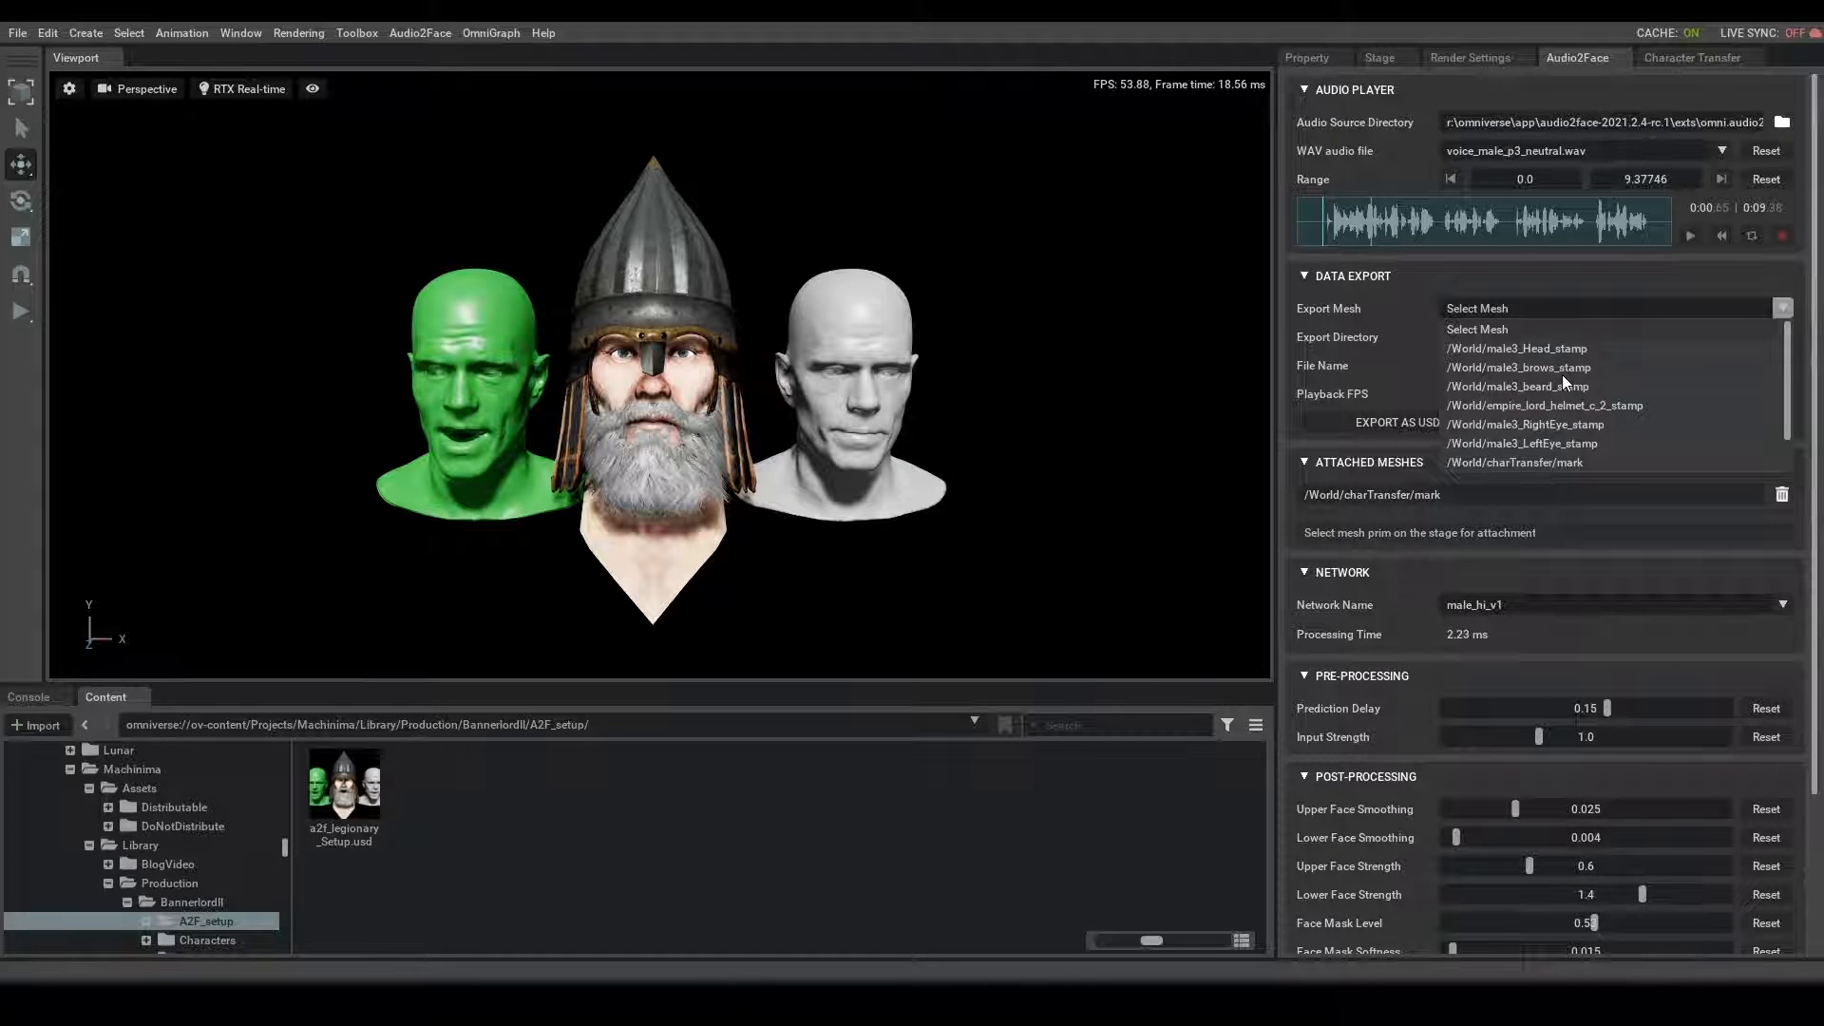
{"action": "left_click", "coordinate": [1022, 566]}
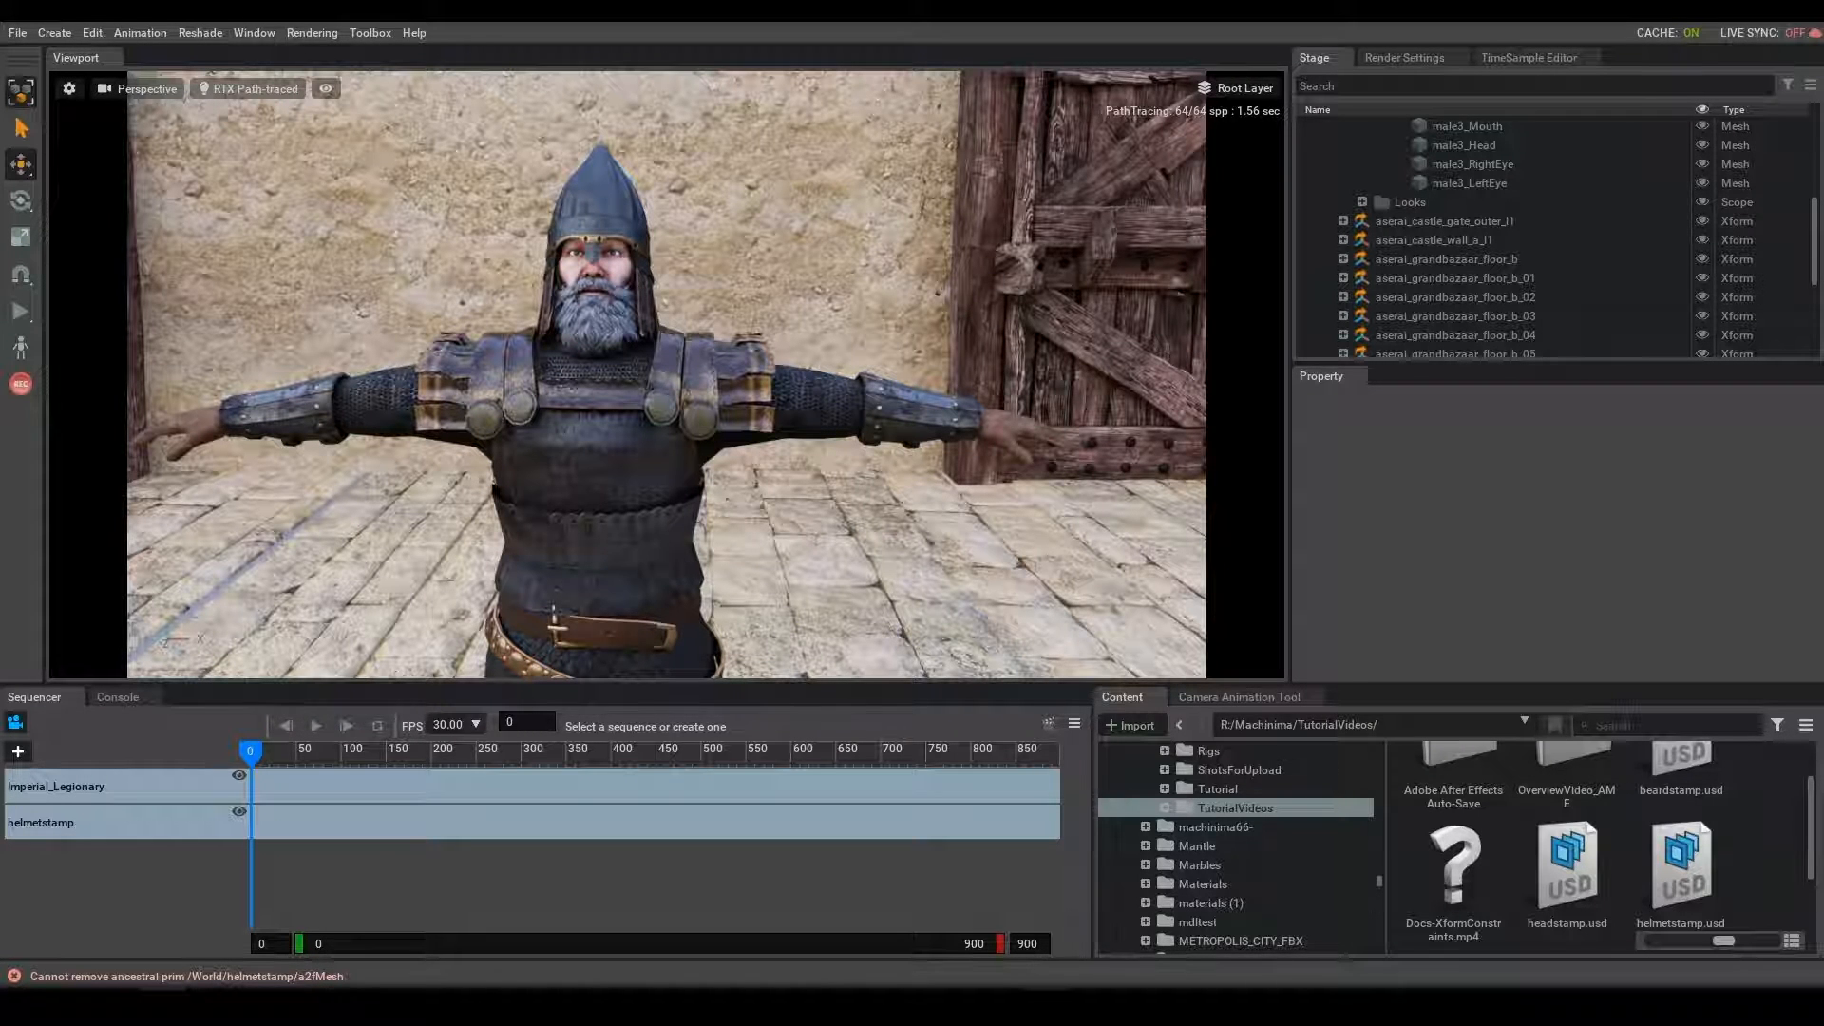
- In Omniverse Machinima, add beardstamp.usd, headstamp.usd and helmetstamp.usd from the TutorialVideos folder to the scene beside the legionary
{"action": "mouse_move", "coordinate": [852, 448]}
{"action": "right_mouse_down"}
{"action": "mouse_move", "coordinate": [826, 475]}
{"action": "mouse_move", "coordinate": [824, 450]}
{"action": "right_mouse_up"}
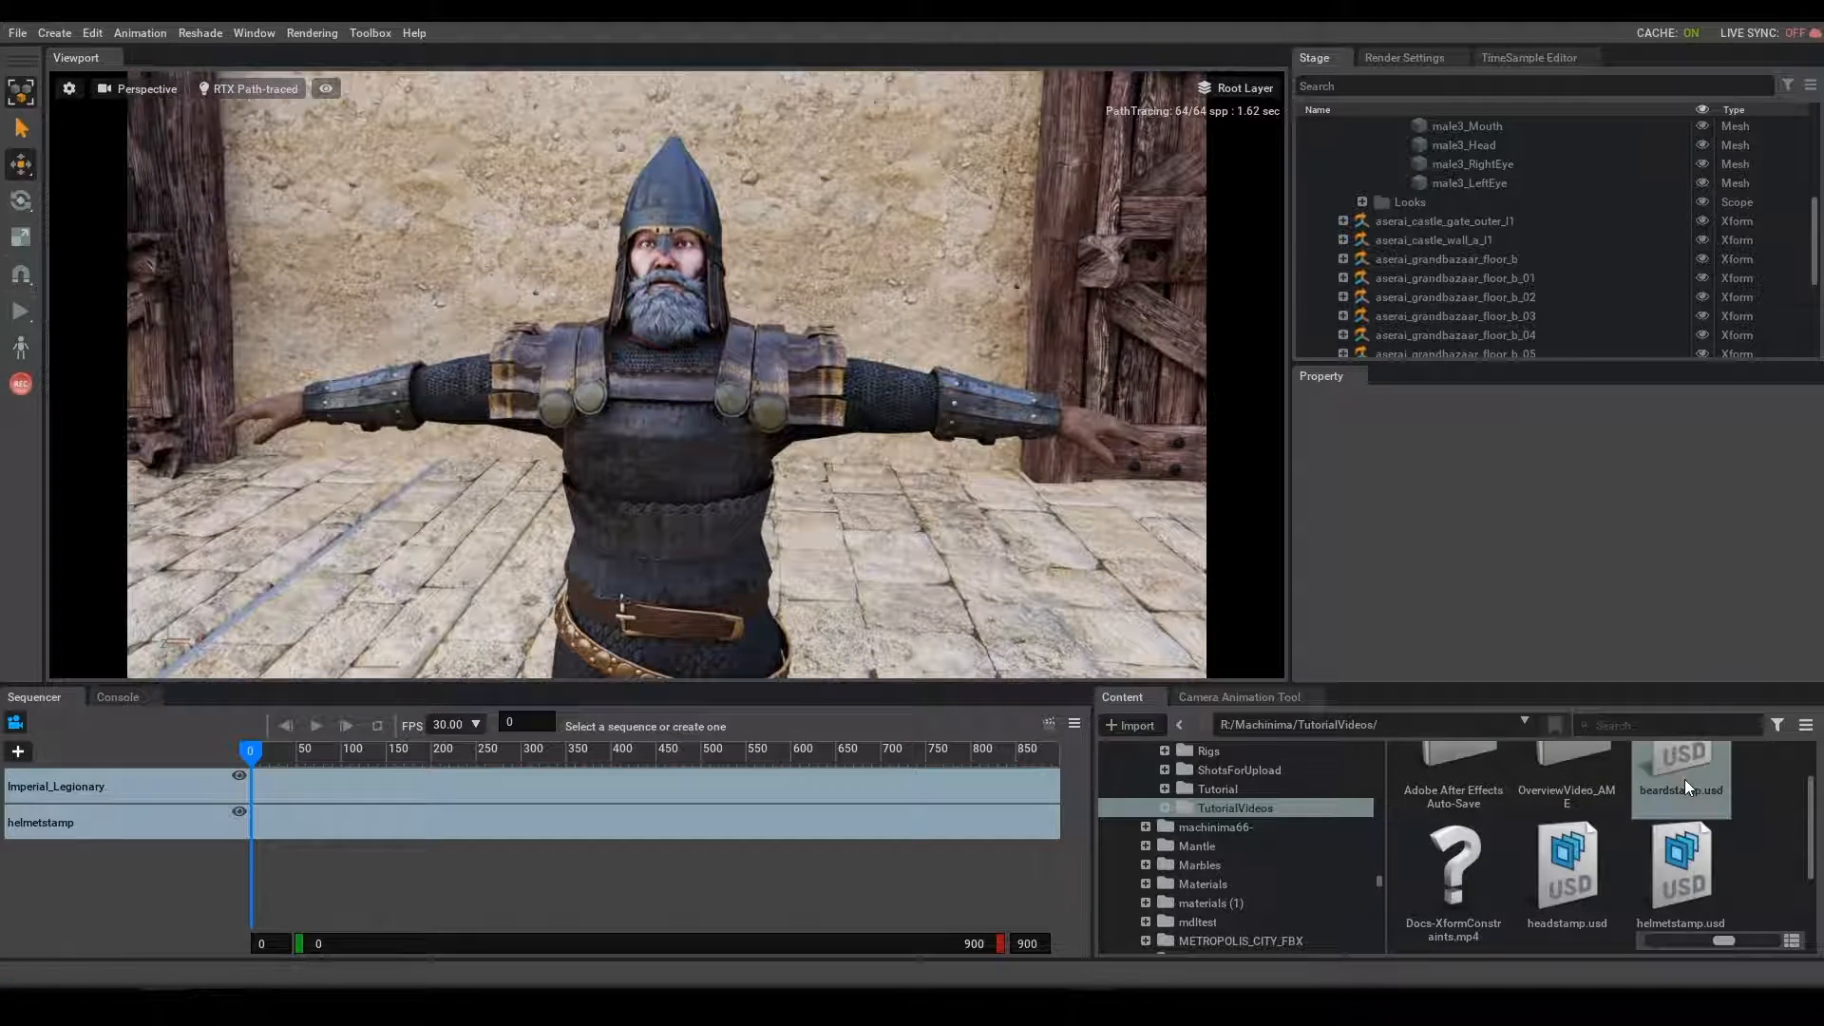
{"action": "left_click_drag", "start_coordinate": [1684, 780], "coordinate": [862, 616]}
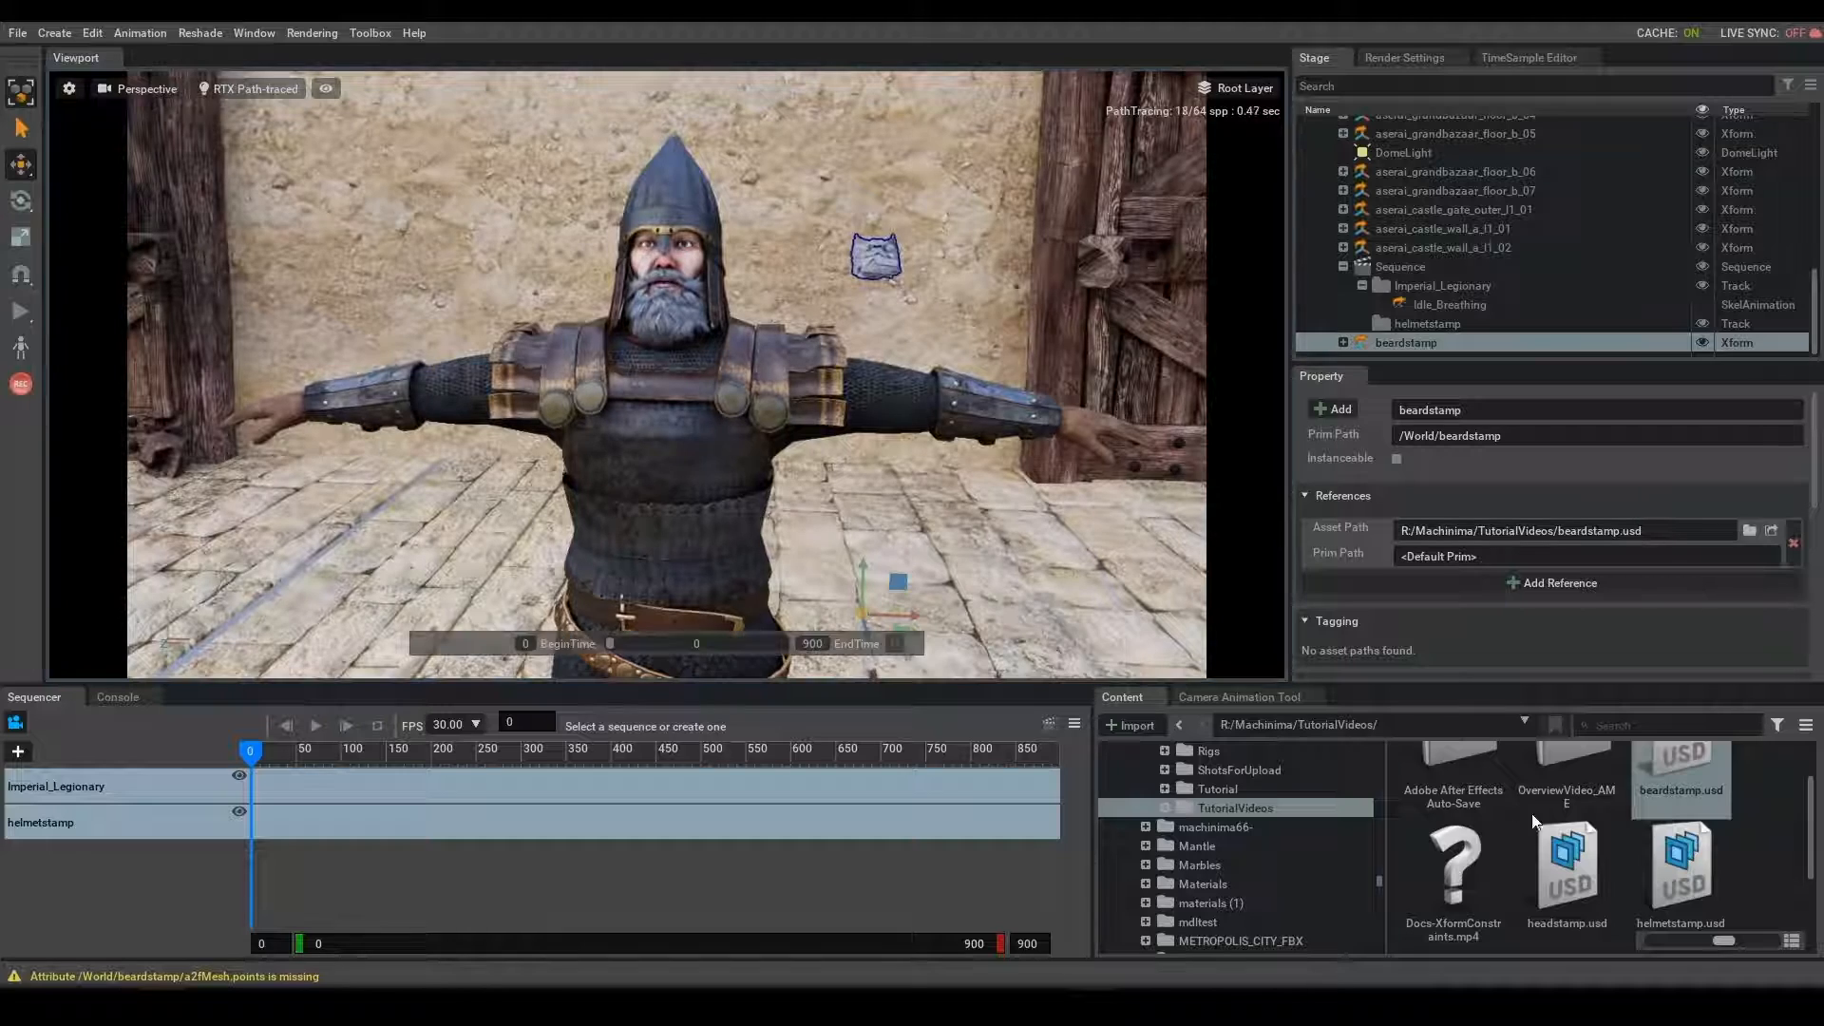
{"action": "left_click_drag", "start_coordinate": [1578, 891], "coordinate": [861, 608]}
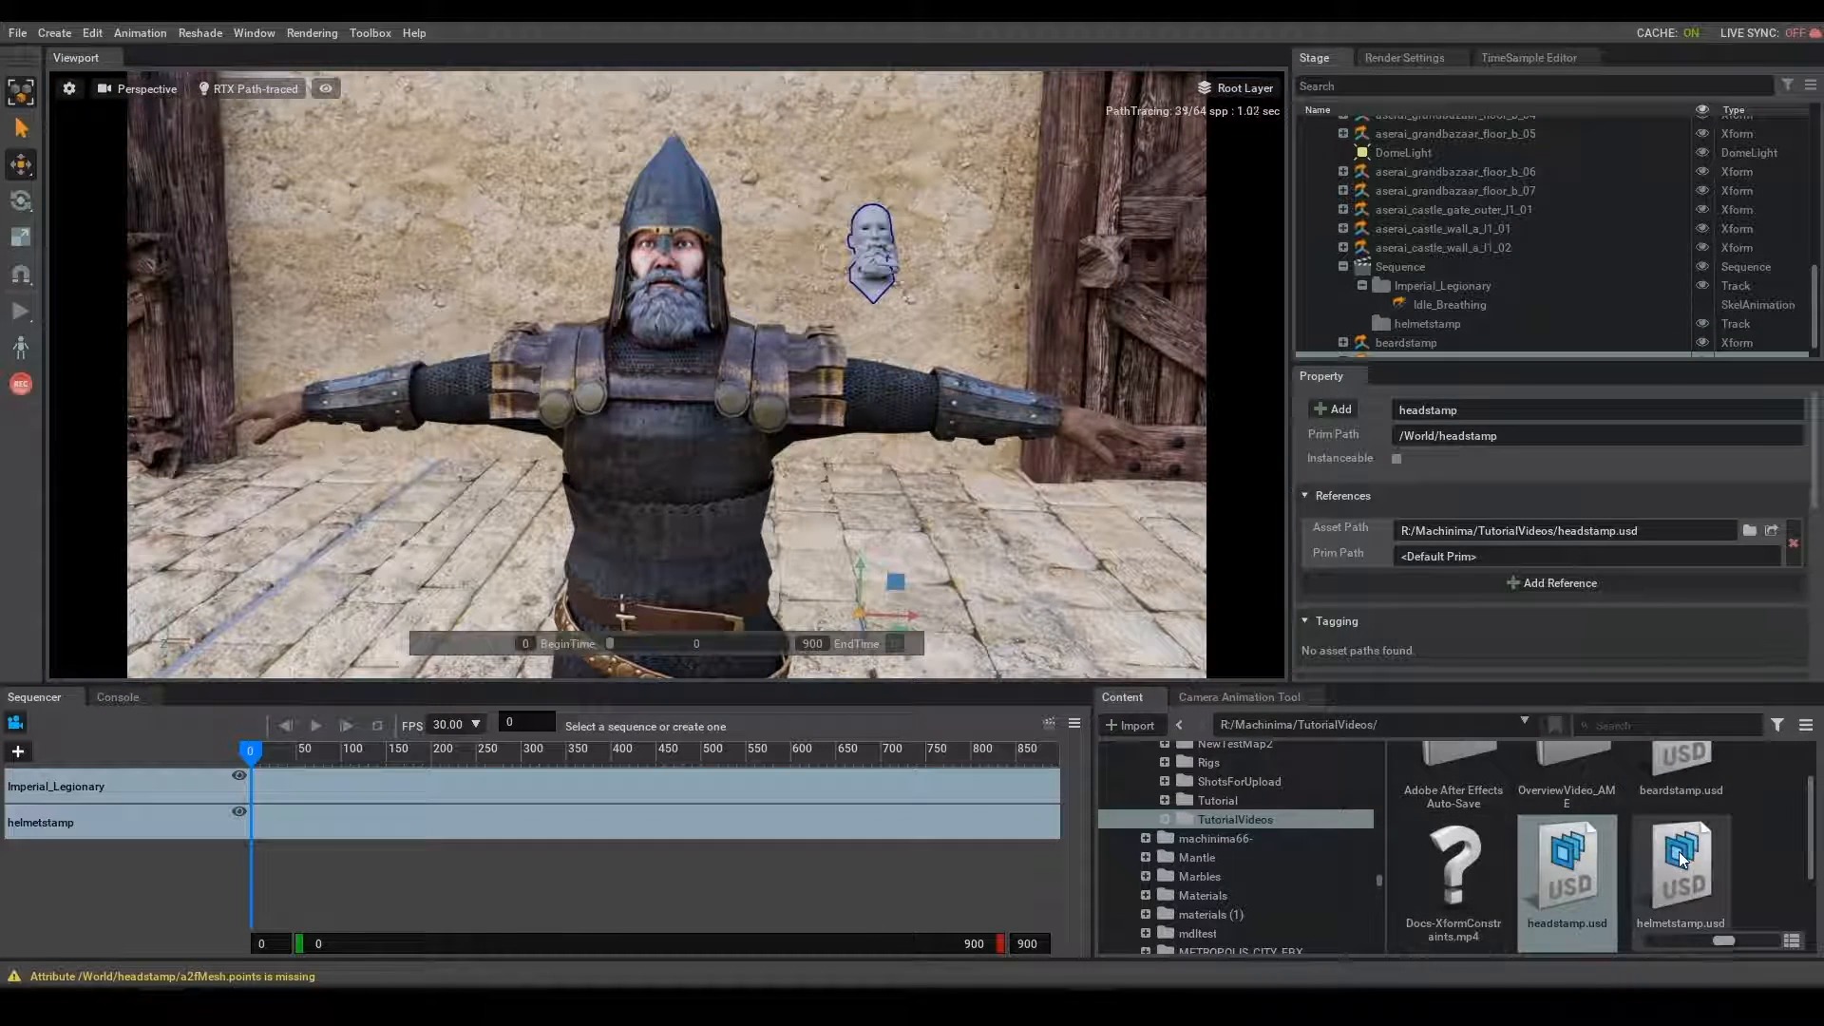
{"action": "left_click_drag", "start_coordinate": [1681, 860], "coordinate": [880, 617]}
- Select the beardstamp, headstamp and helmetstamp together and move them forward toward the camera beside the legionary
{"action": "left_click", "coordinate": [1435, 310], "text": "shift"}
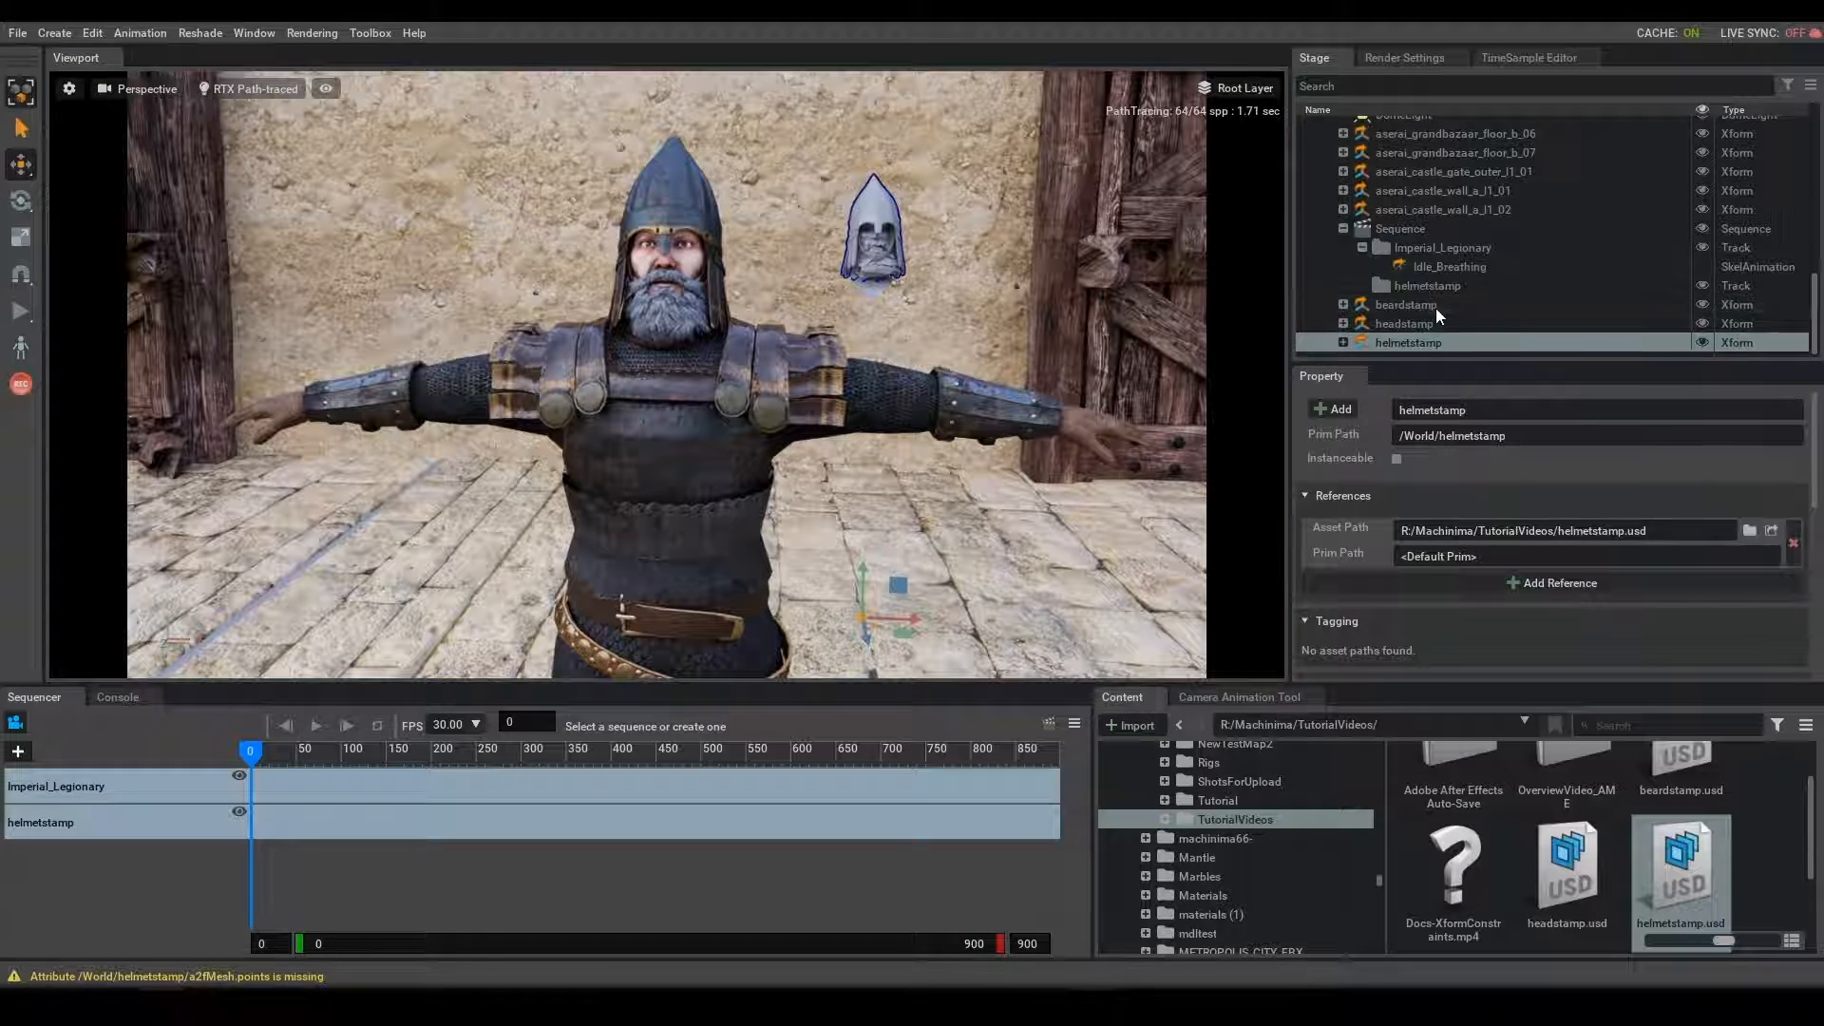
{"action": "key", "text": "f"}
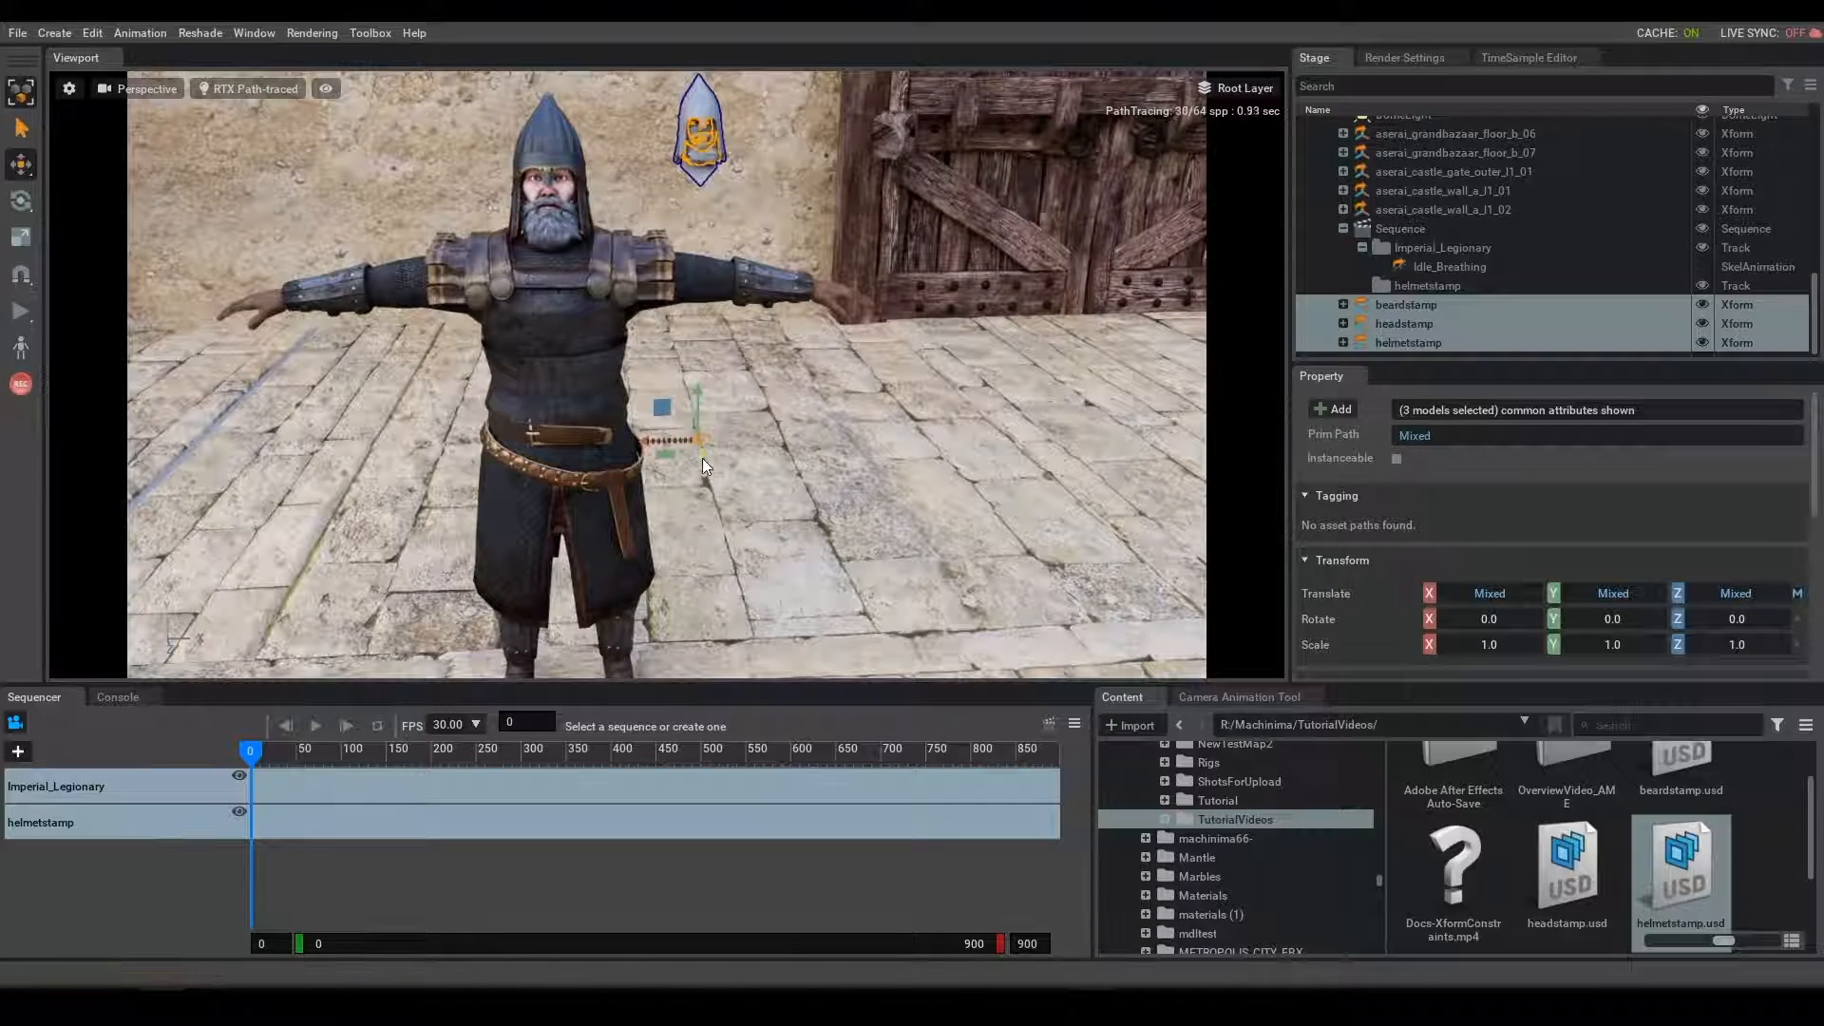
{"action": "left_click_drag", "start_coordinate": [703, 458], "coordinate": [835, 733]}
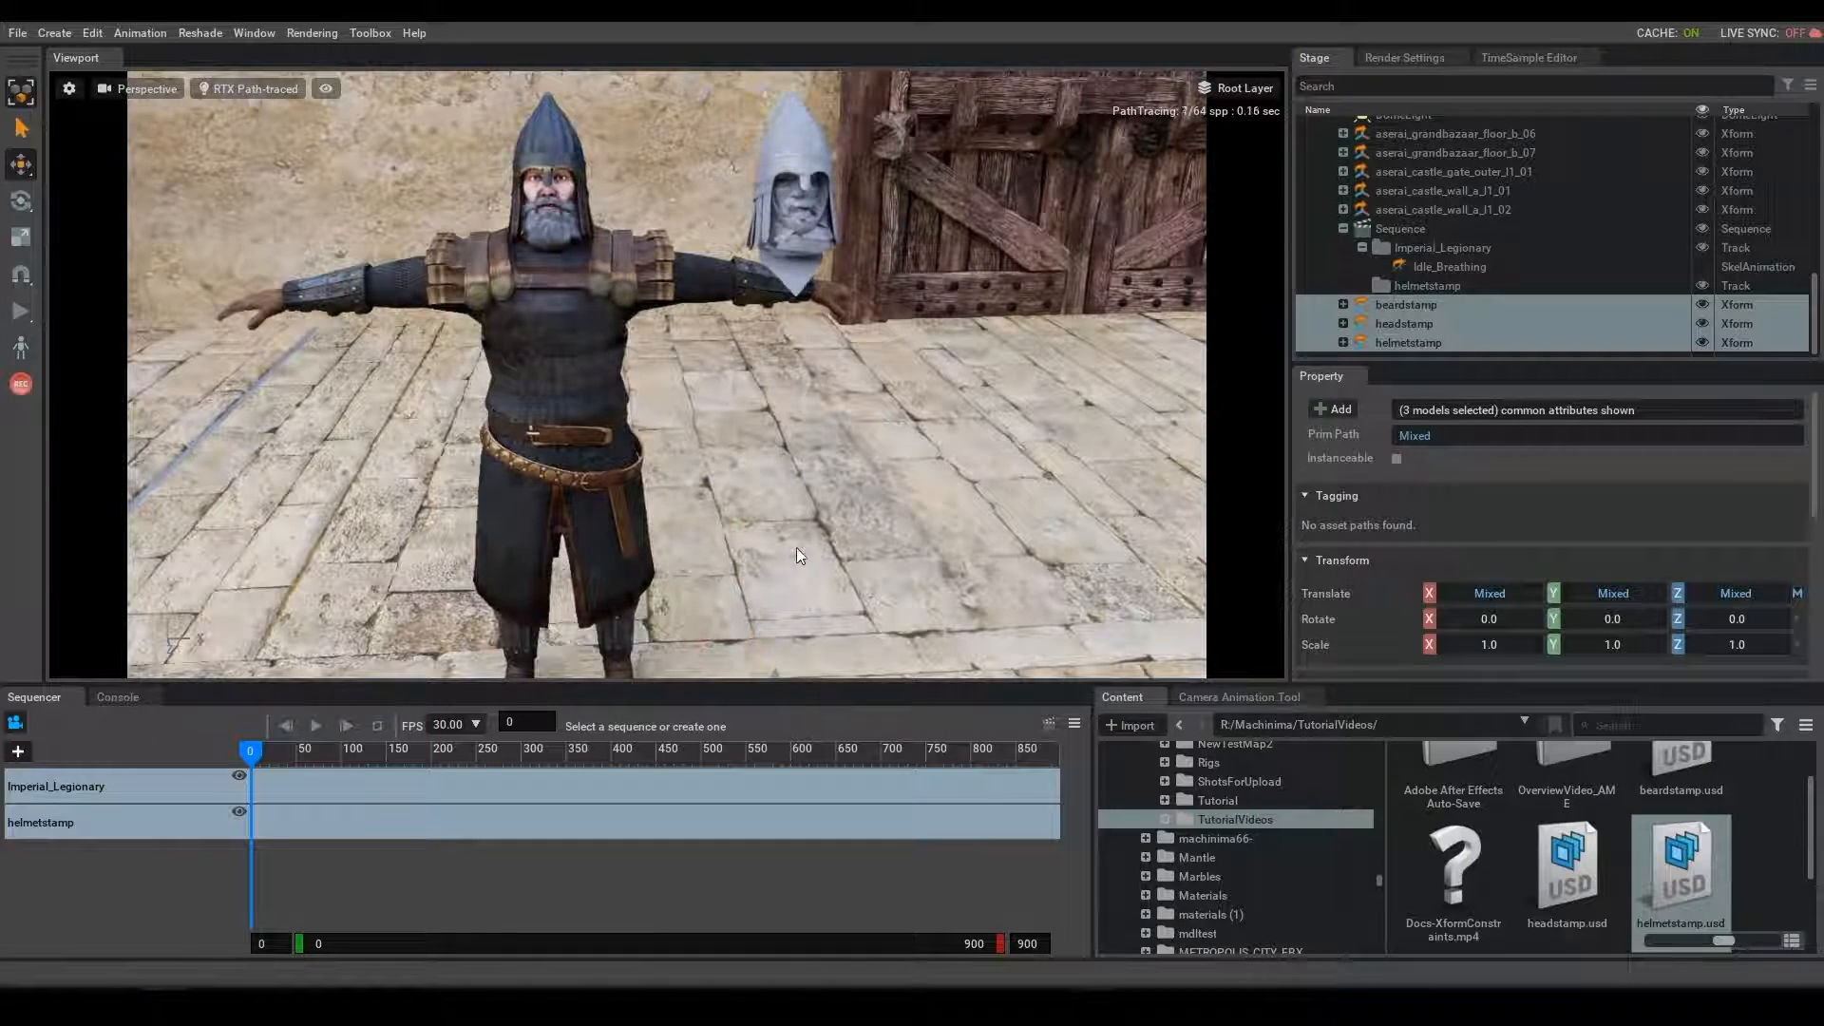
- Move the beardstamp forward onto the face of the head stamp and scrub the timeline near its start to check it
{"action": "left_click", "coordinate": [1415, 324]}
{"action": "right_click_drag", "start_coordinate": [803, 410], "coordinate": [817, 432]}
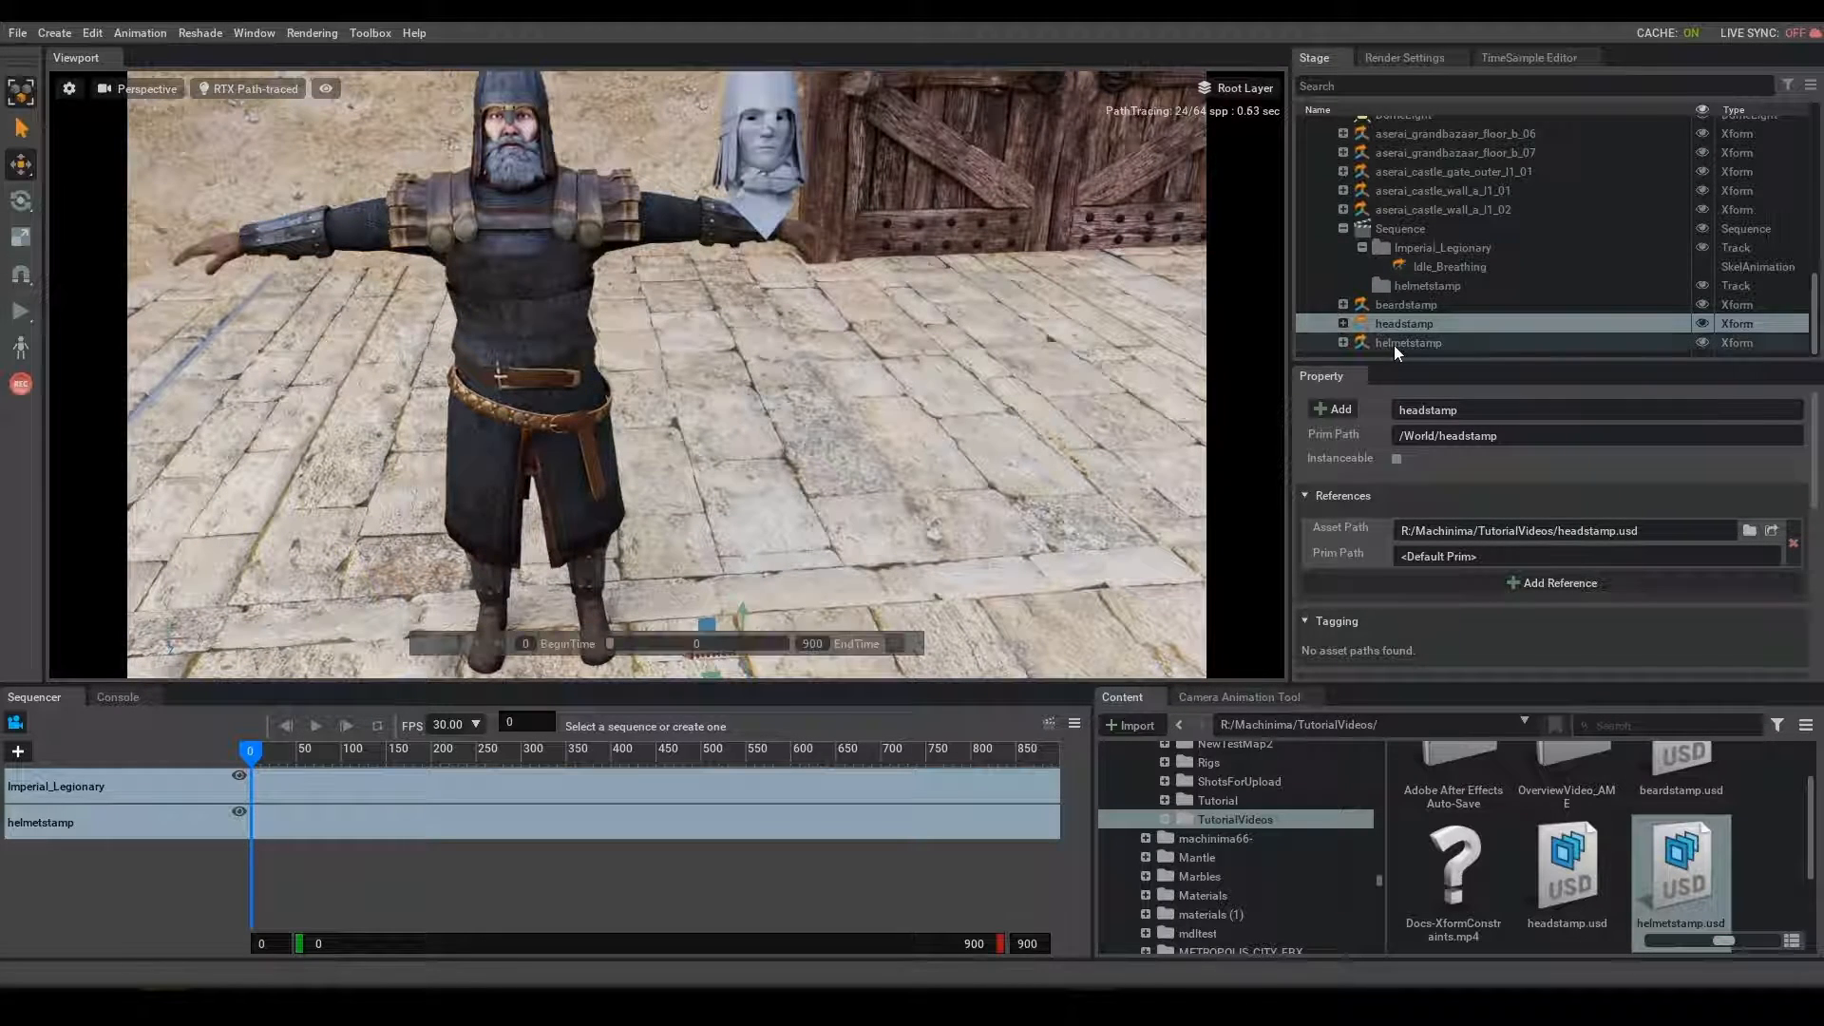
{"action": "left_click", "coordinate": [1397, 306]}
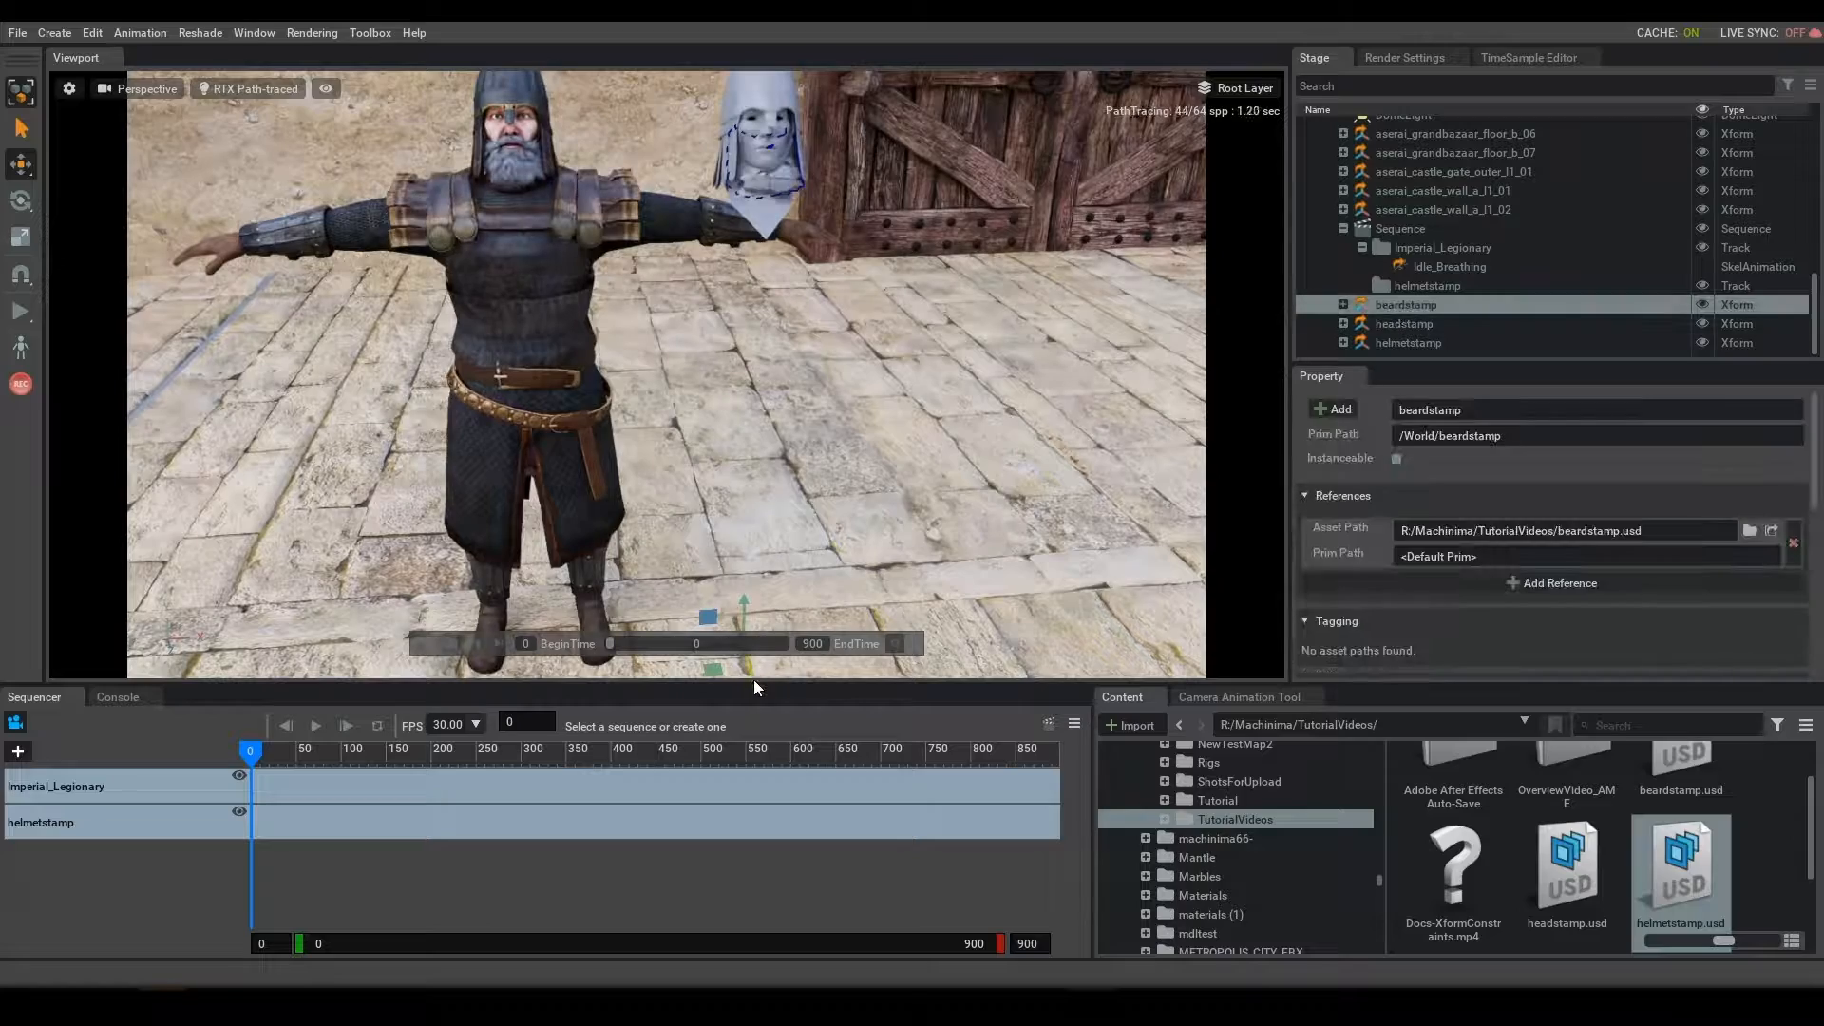
{"action": "key", "text": "f"}
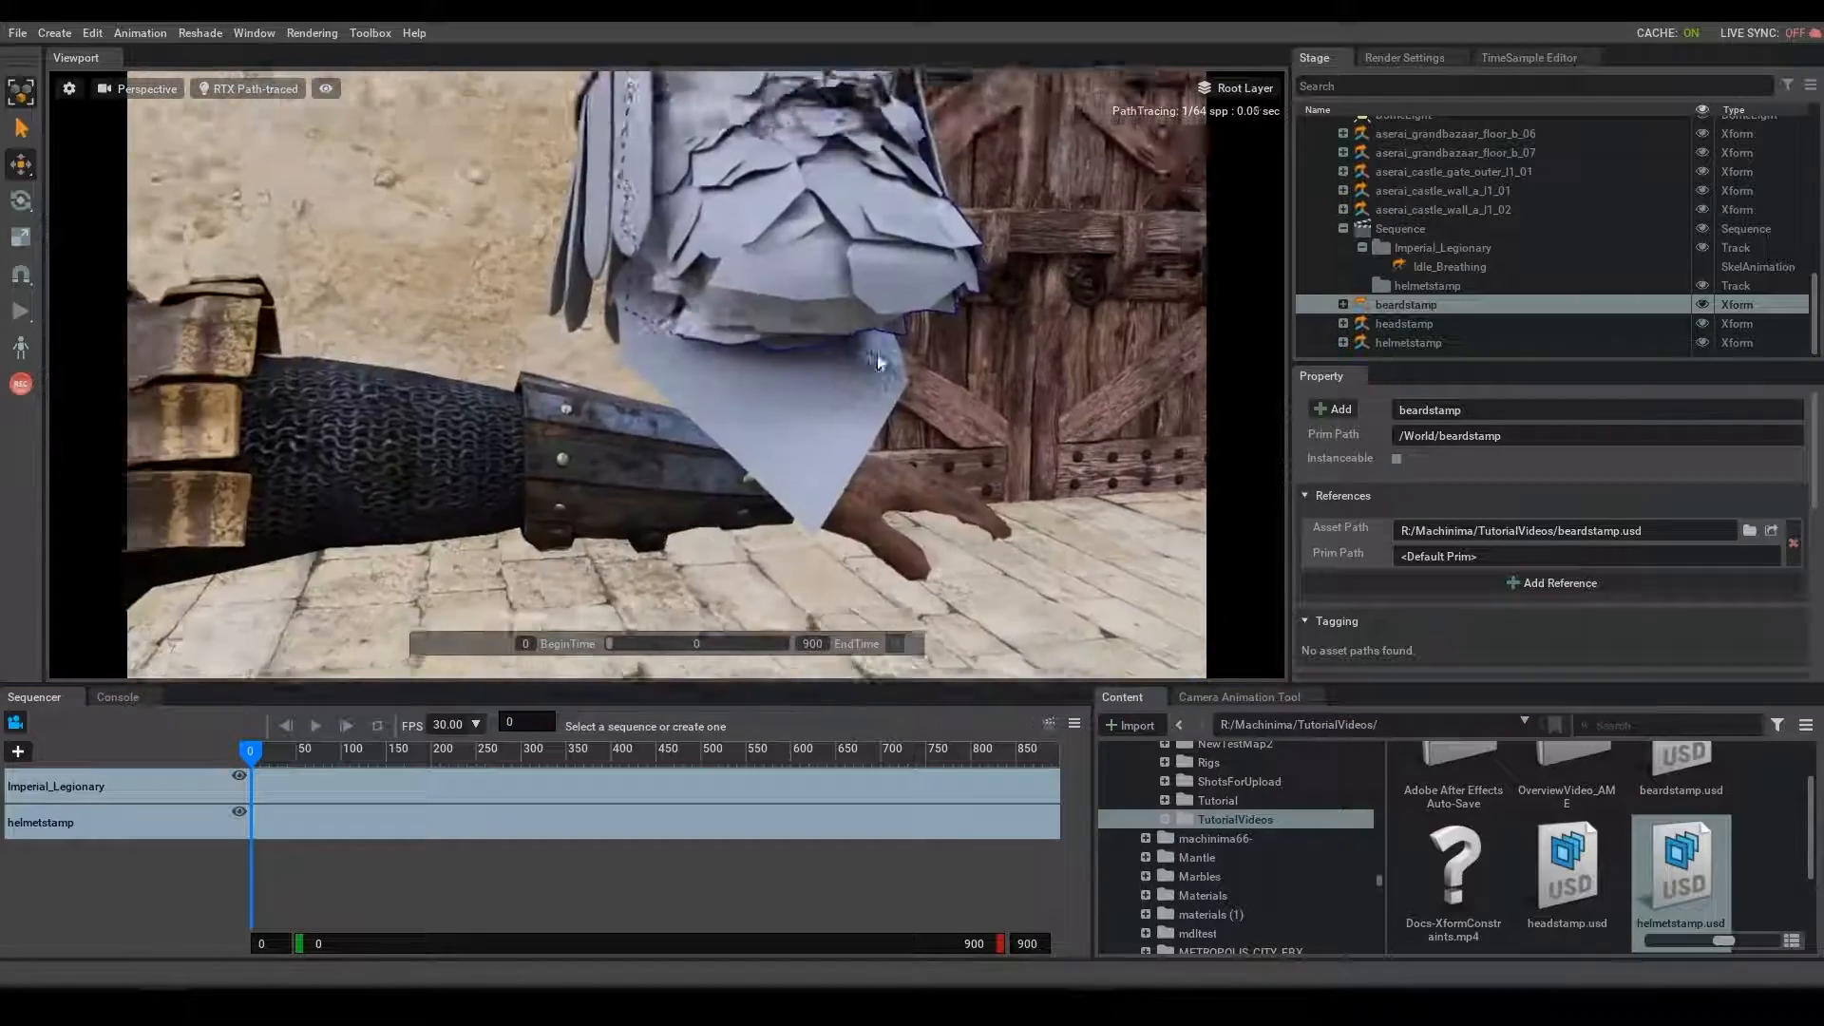
{"action": "key", "text": "s"}
{"action": "right_click_drag", "start_coordinate": [879, 363], "coordinate": [697, 488]}
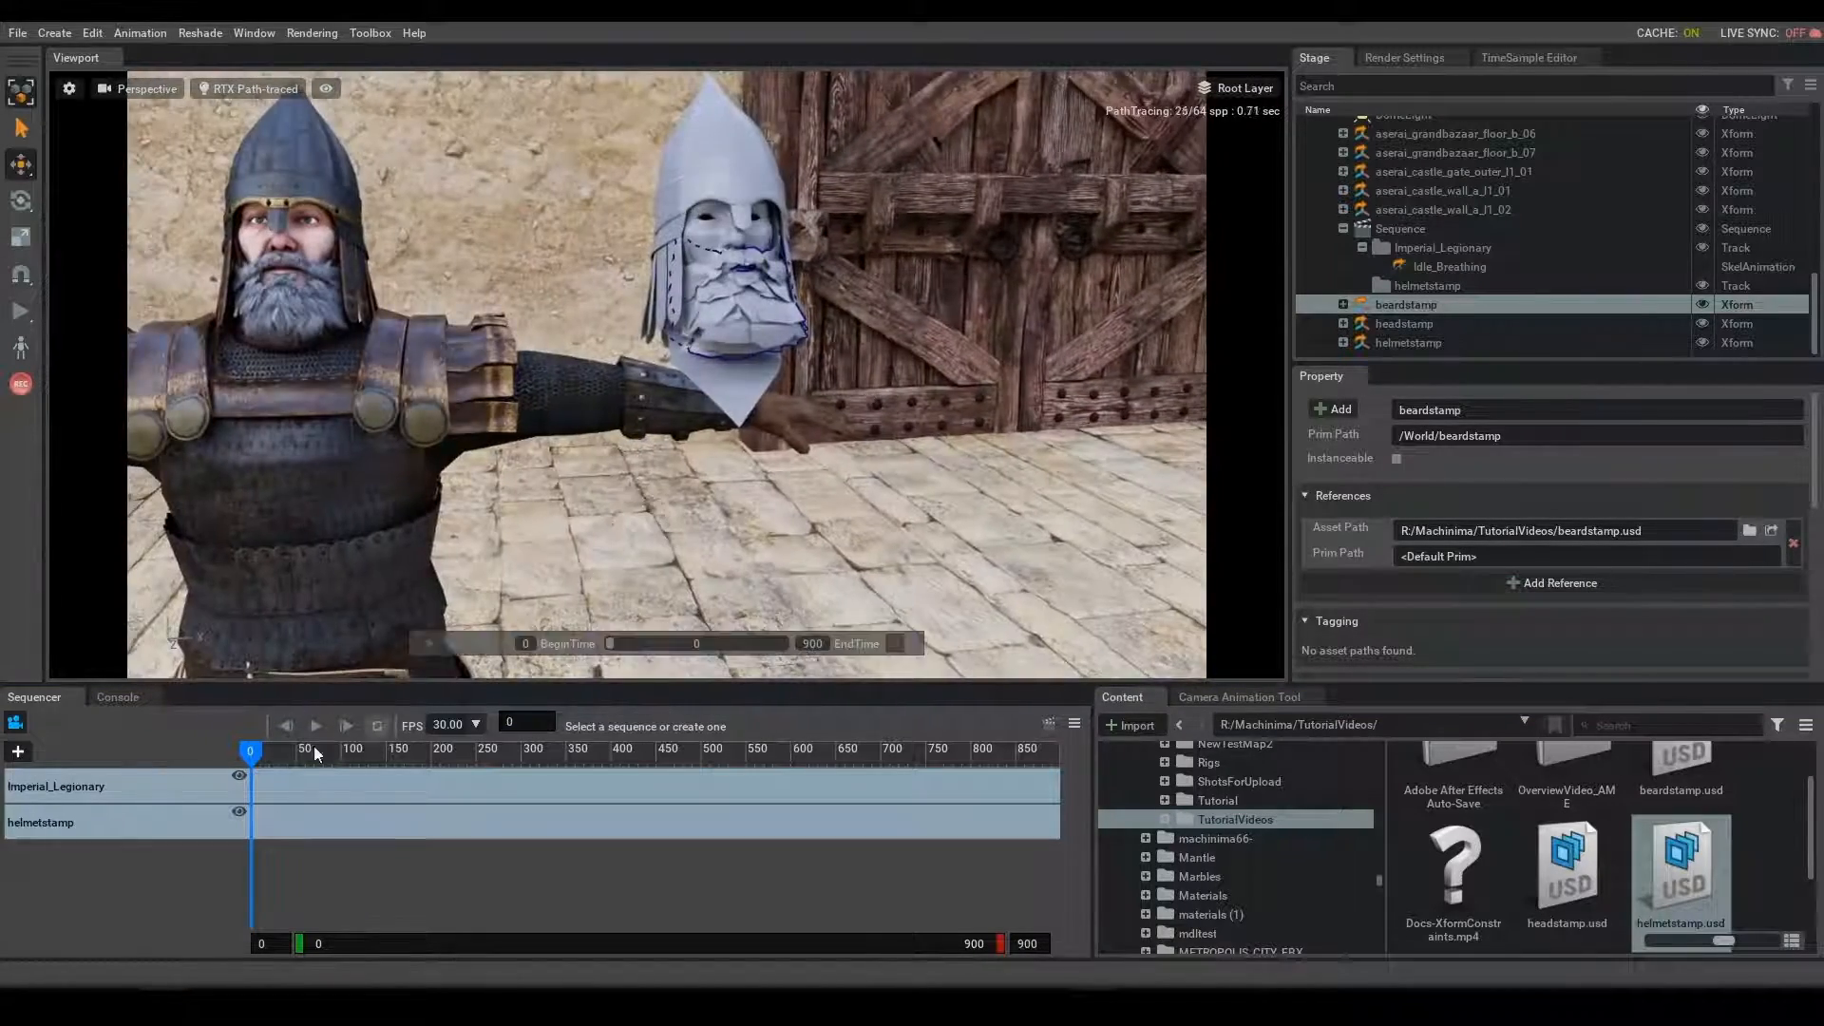
{"action": "left_click_drag", "start_coordinate": [257, 749], "coordinate": [181, 787]}
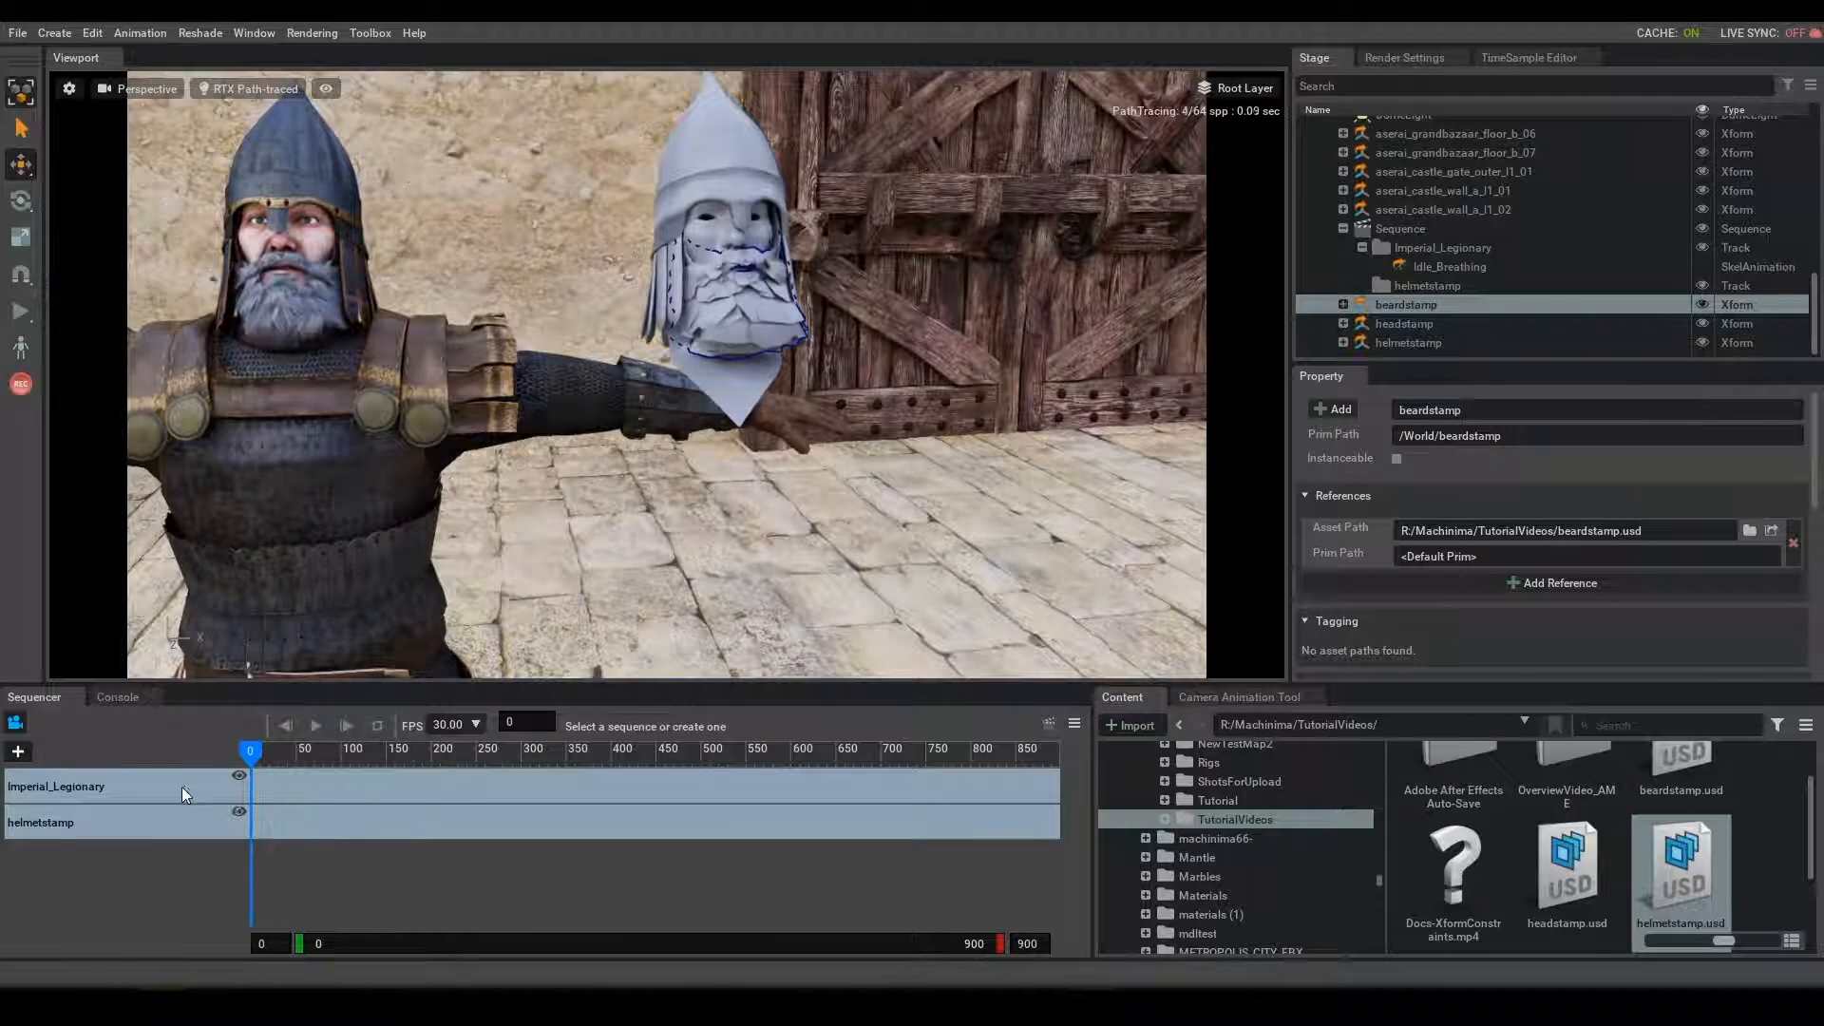
- Search the extensions for "toolbox", make sure the Kit Toolbox Extension is enabled, and close the extension manager
{"action": "left_click", "coordinate": [250, 34]}
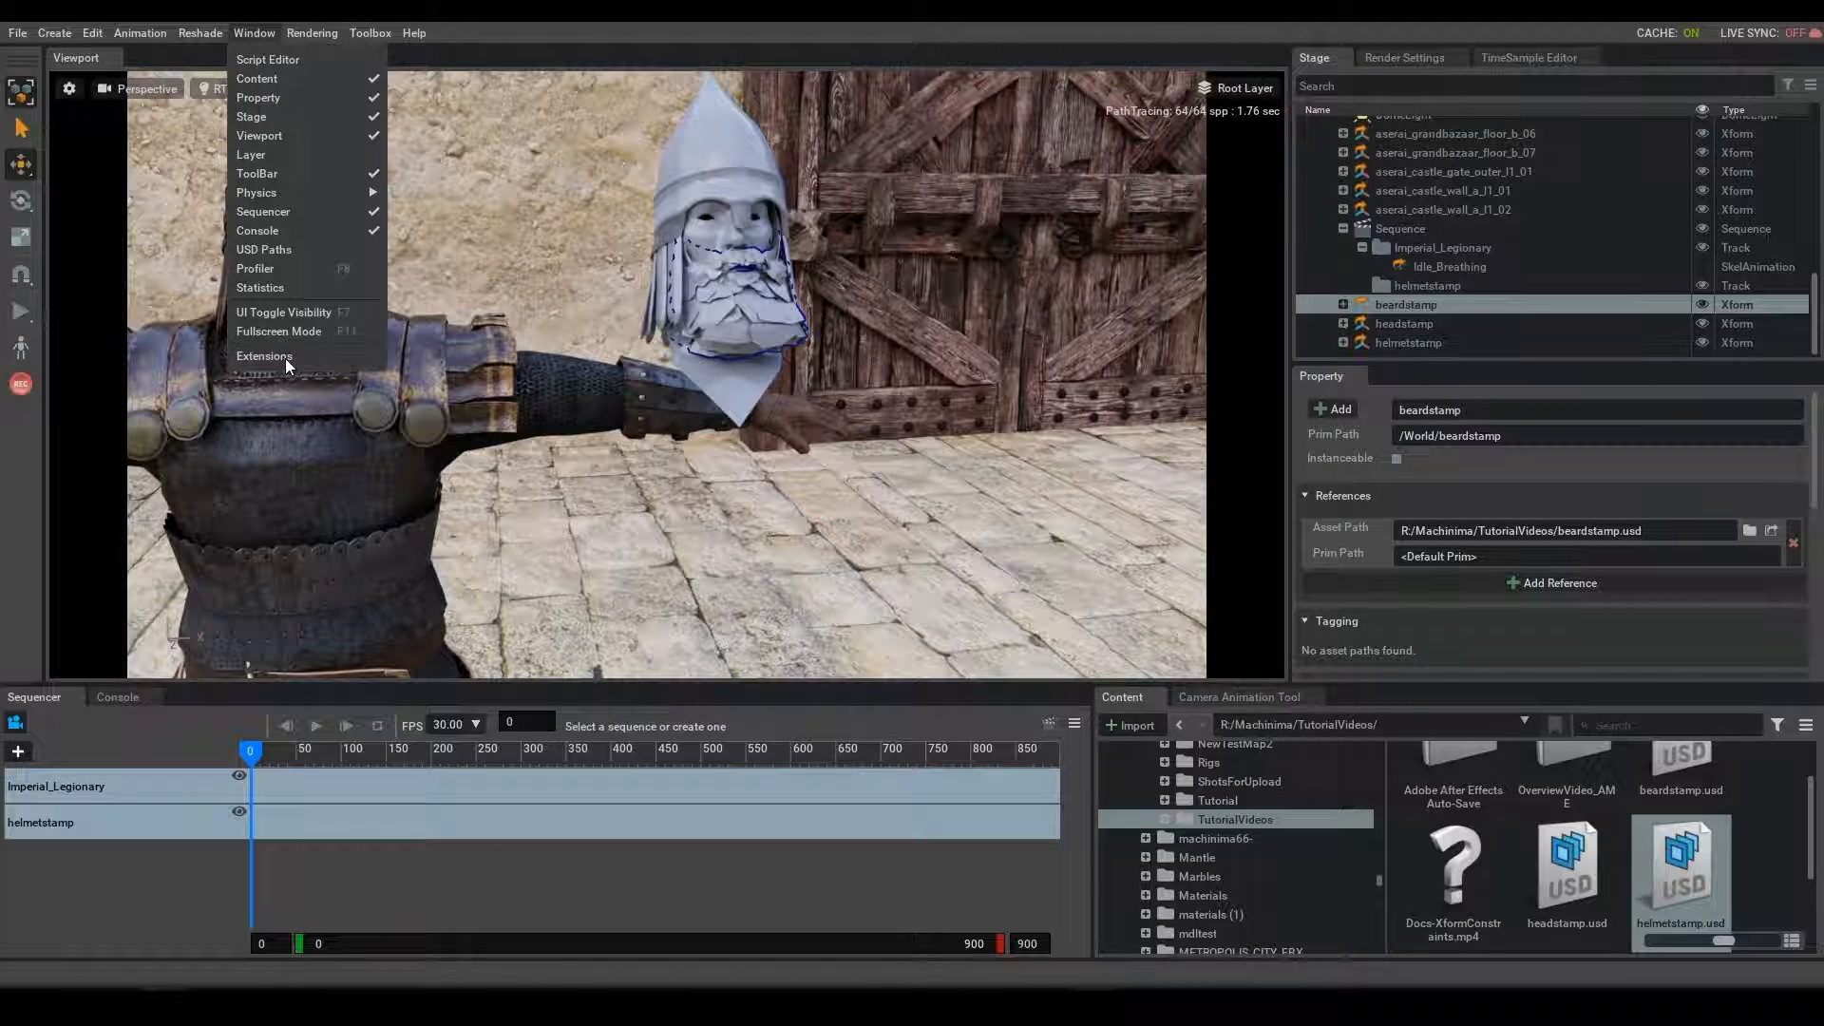
{"action": "left_click", "coordinate": [285, 357]}
{"action": "key", "text": "BackSpace"}
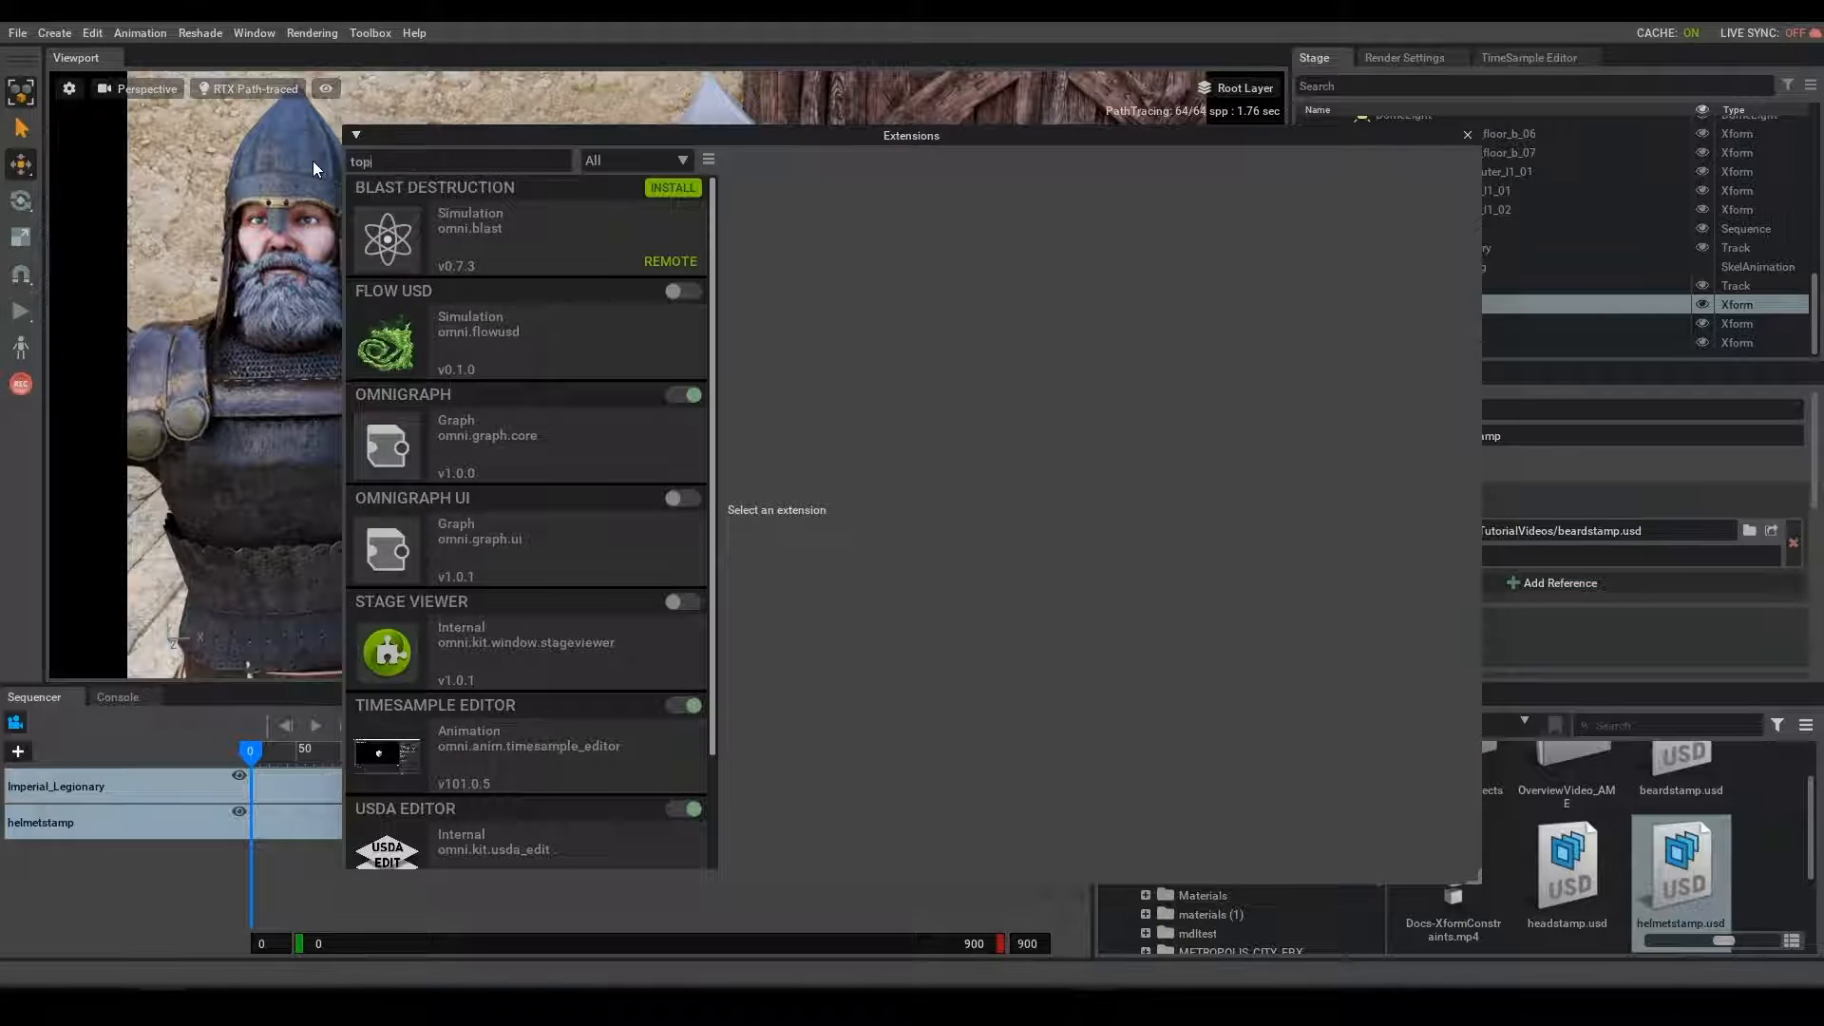
{"action": "type", "text": "tool"}
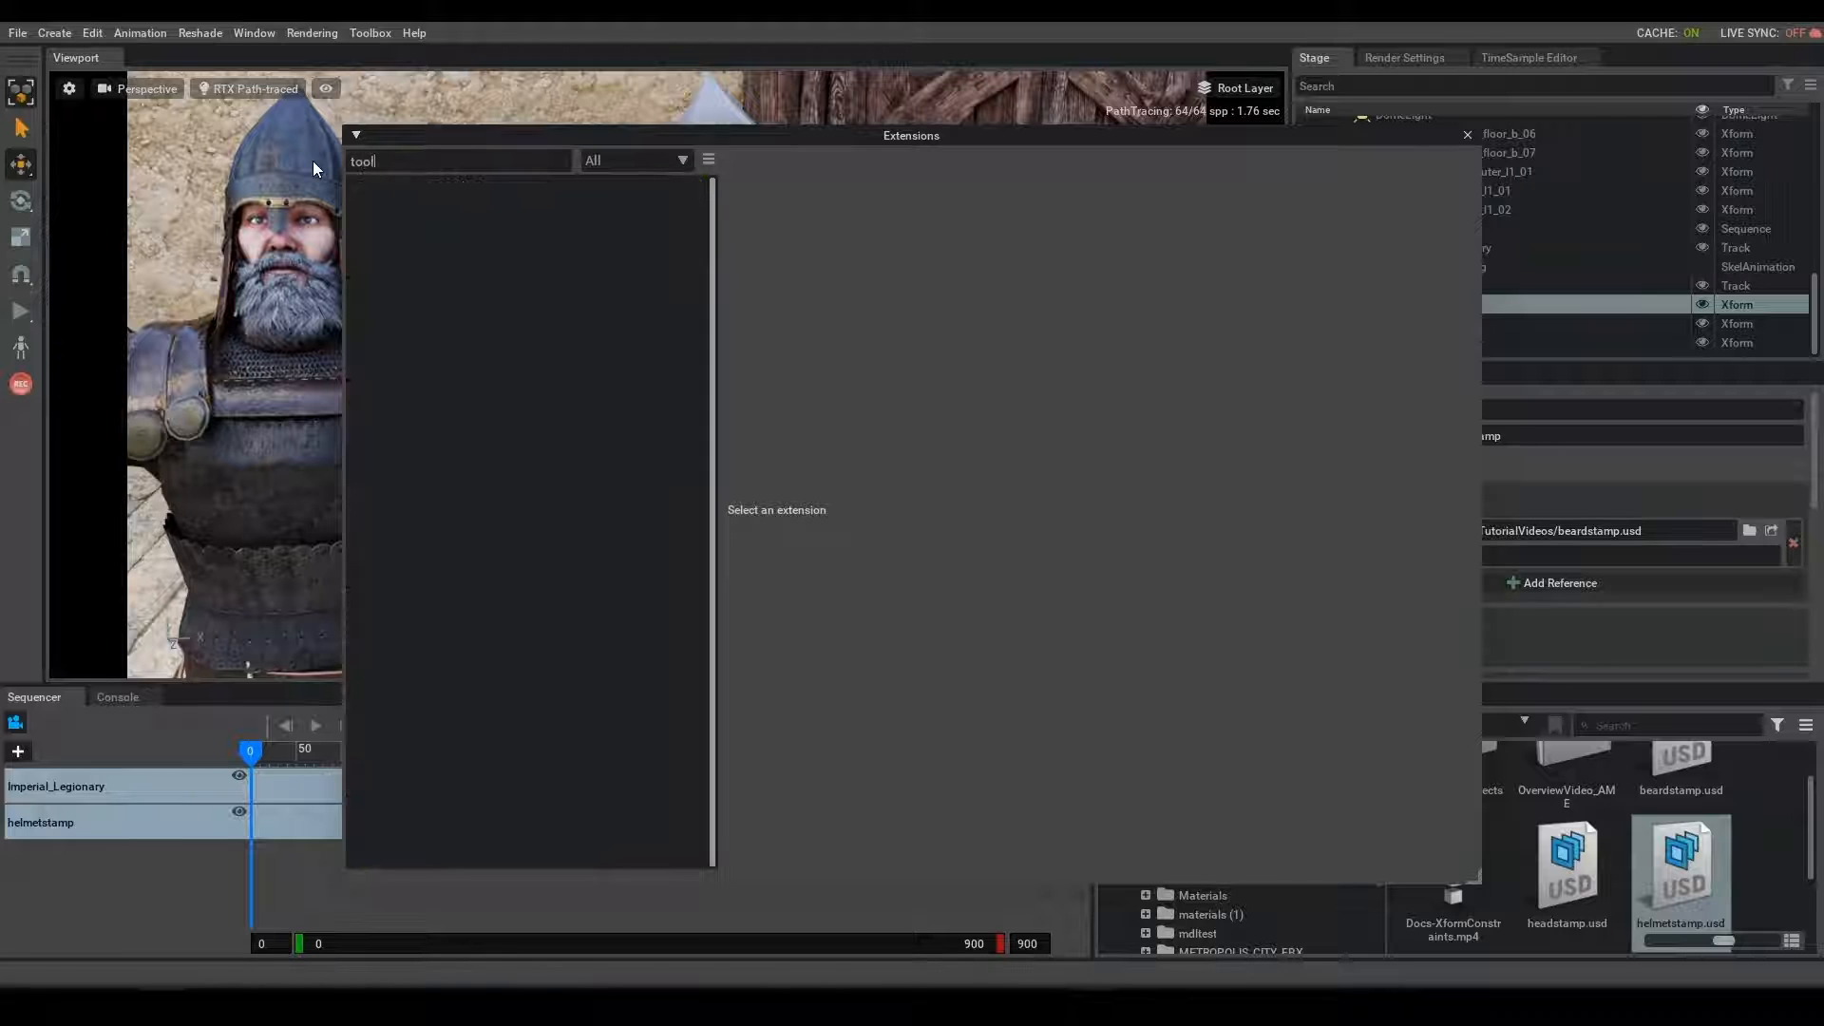
{"action": "type", "text": "box"}
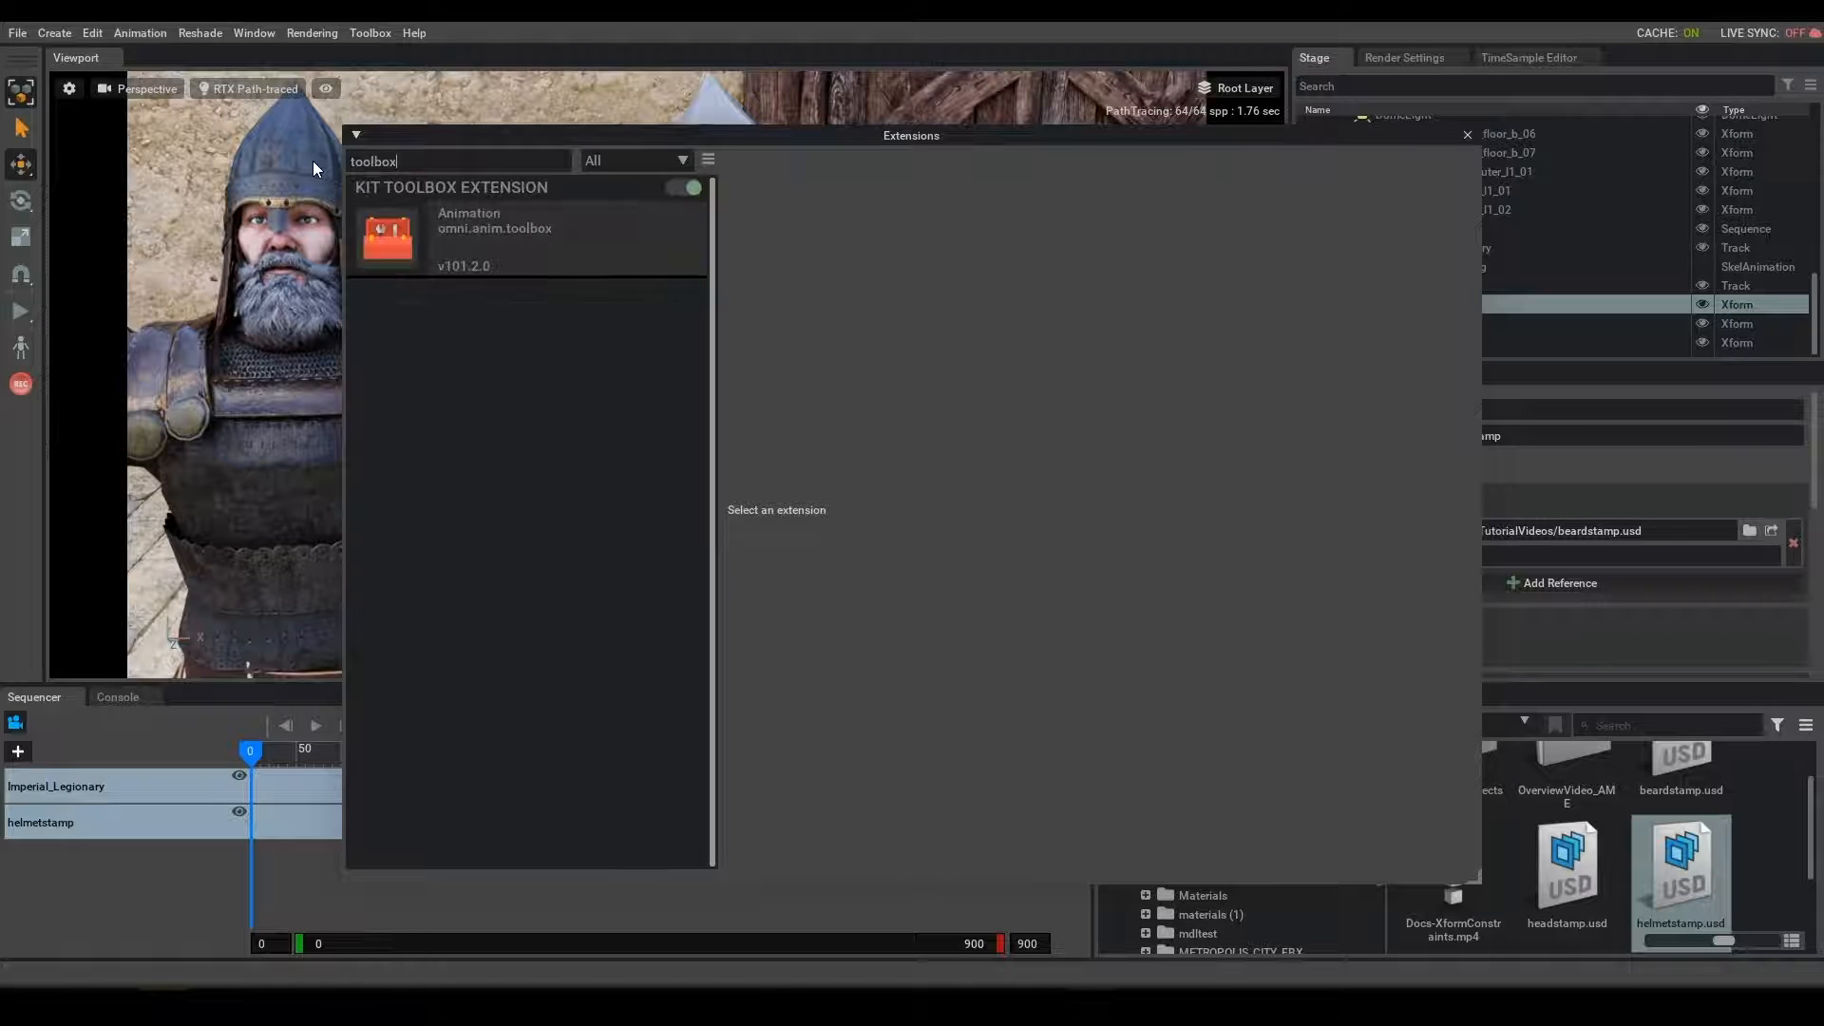
{"action": "left_click", "coordinate": [676, 188]}
{"action": "left_click", "coordinate": [678, 188]}
{"action": "left_click", "coordinate": [1466, 135]}
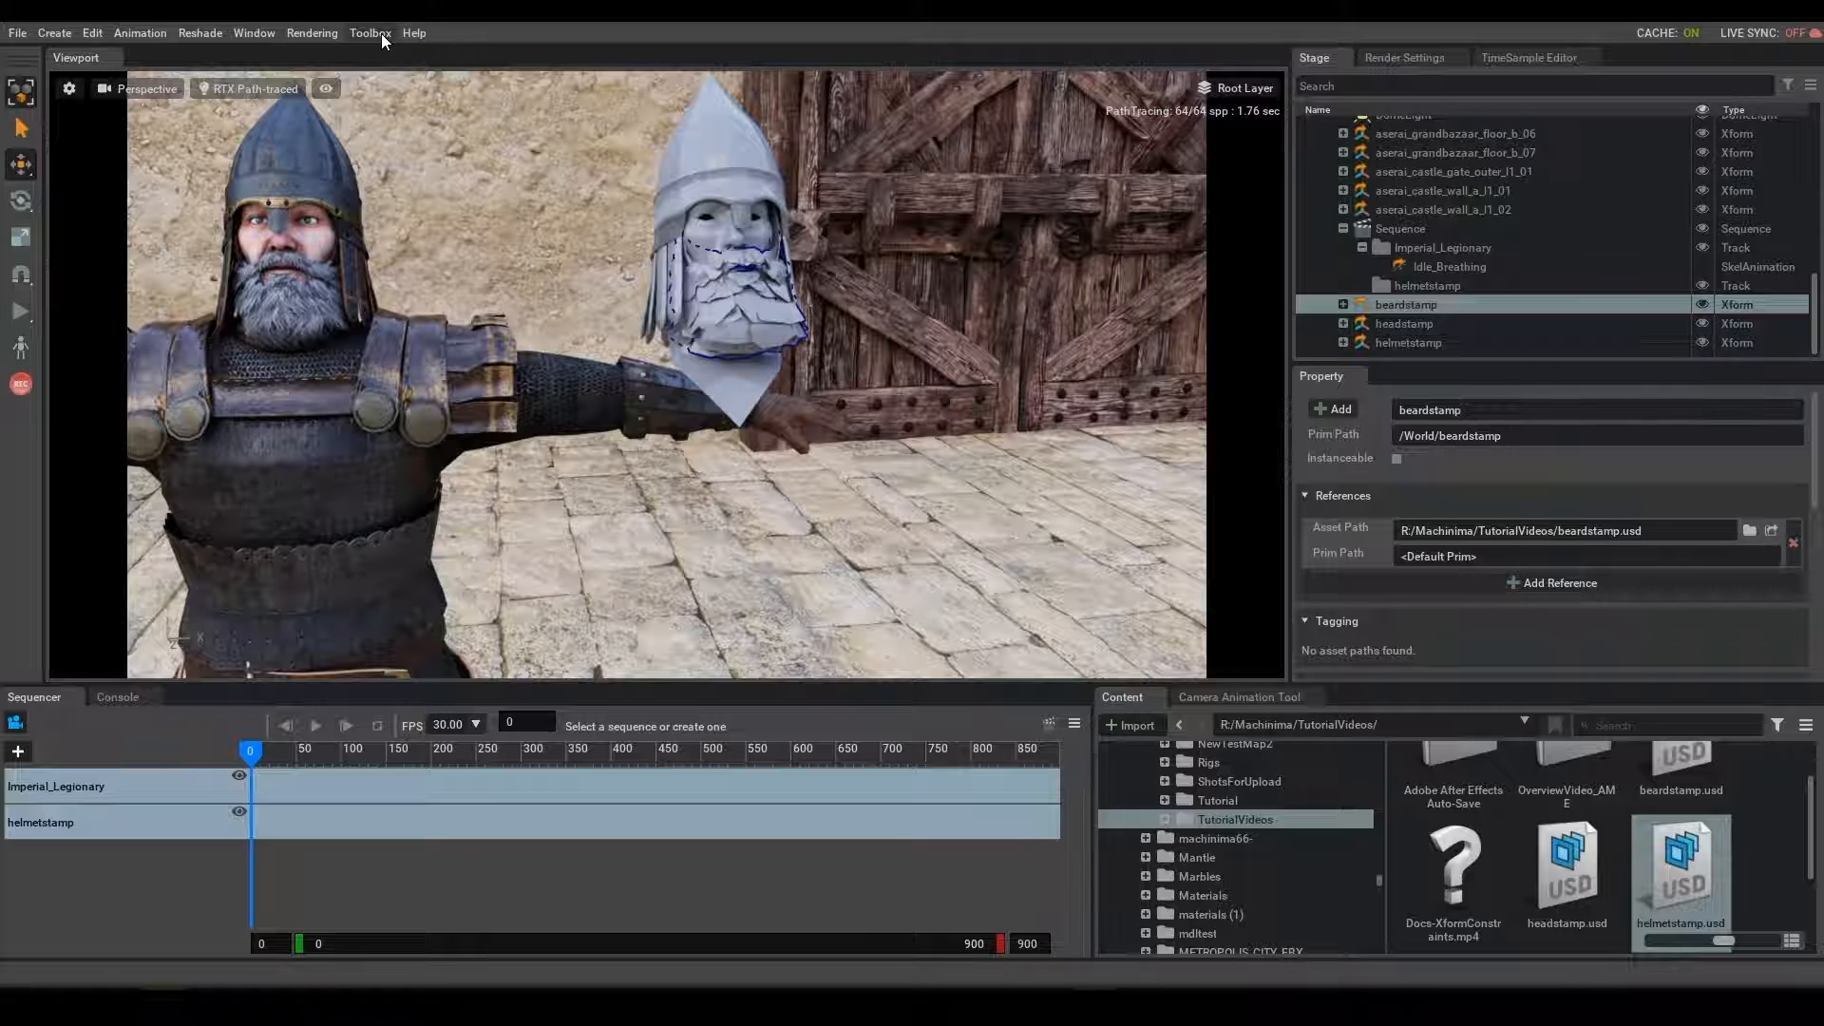
- Centre the legionary and the stamp meshes in view and set the selection mode to individual prims
{"action": "right_click_drag", "start_coordinate": [495, 294], "coordinate": [466, 287]}
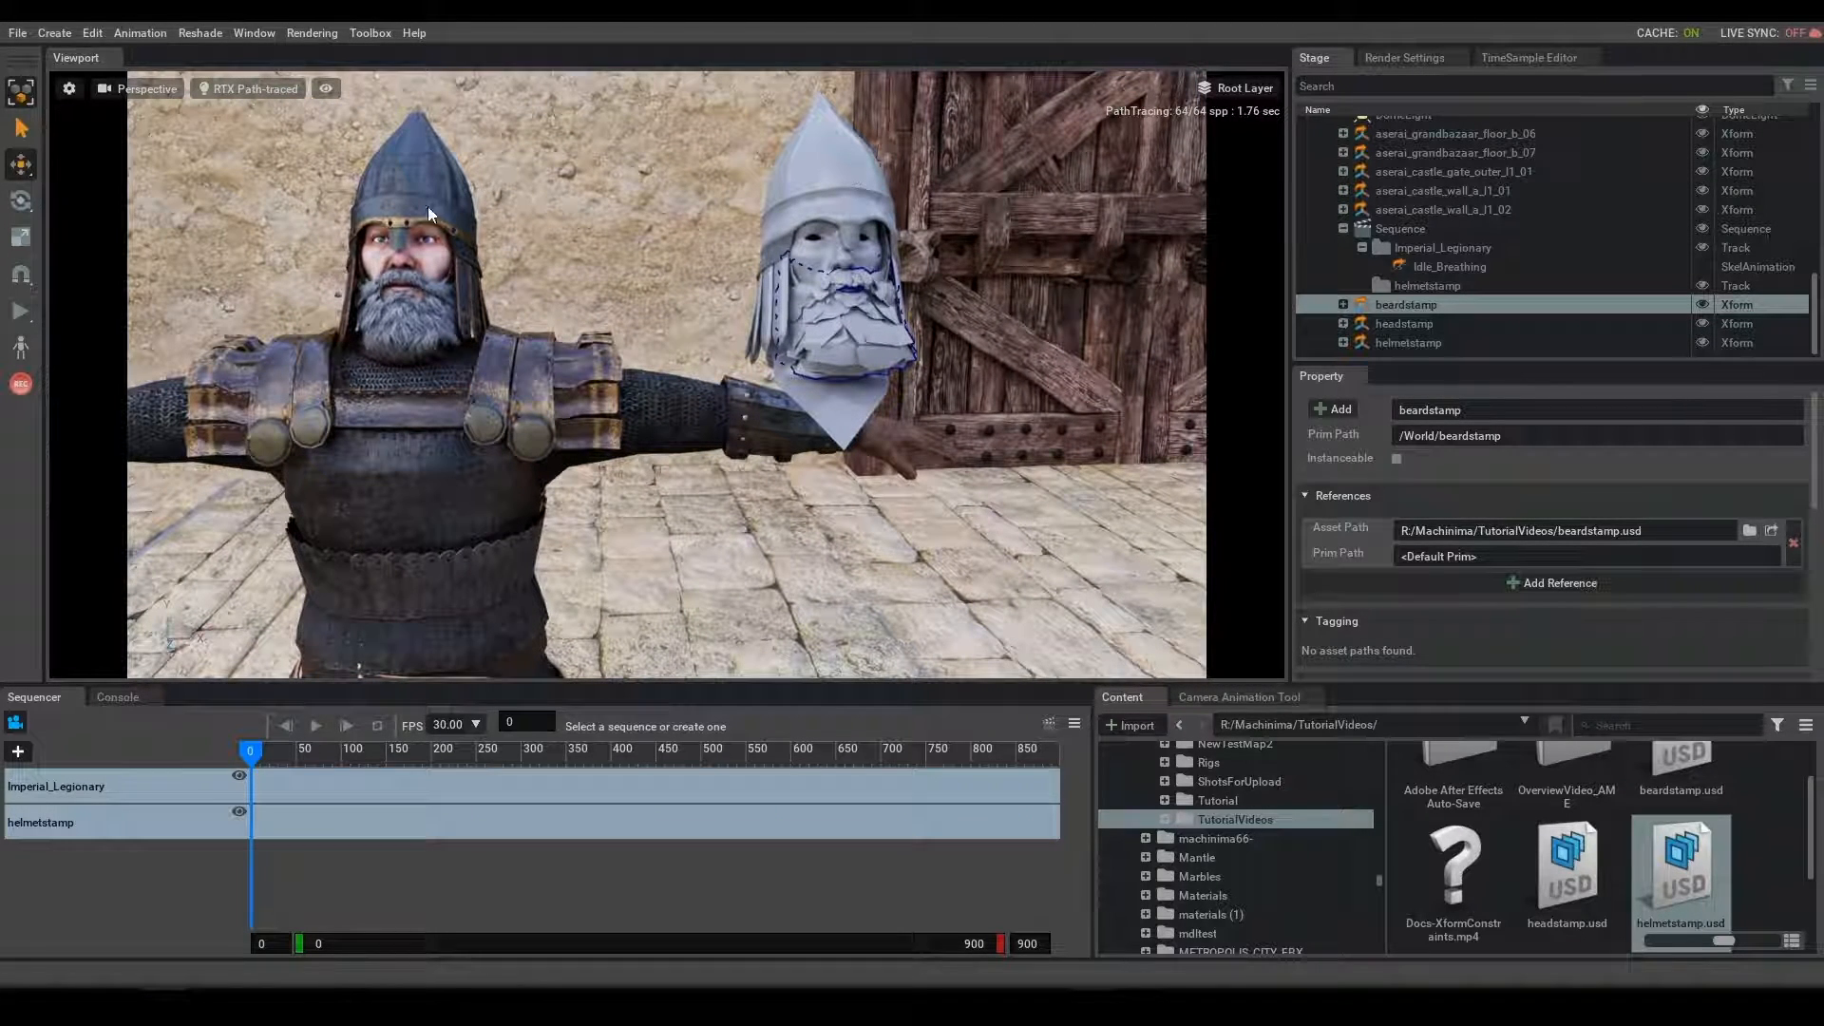
{"action": "right_click_drag", "start_coordinate": [515, 333], "coordinate": [505, 334]}
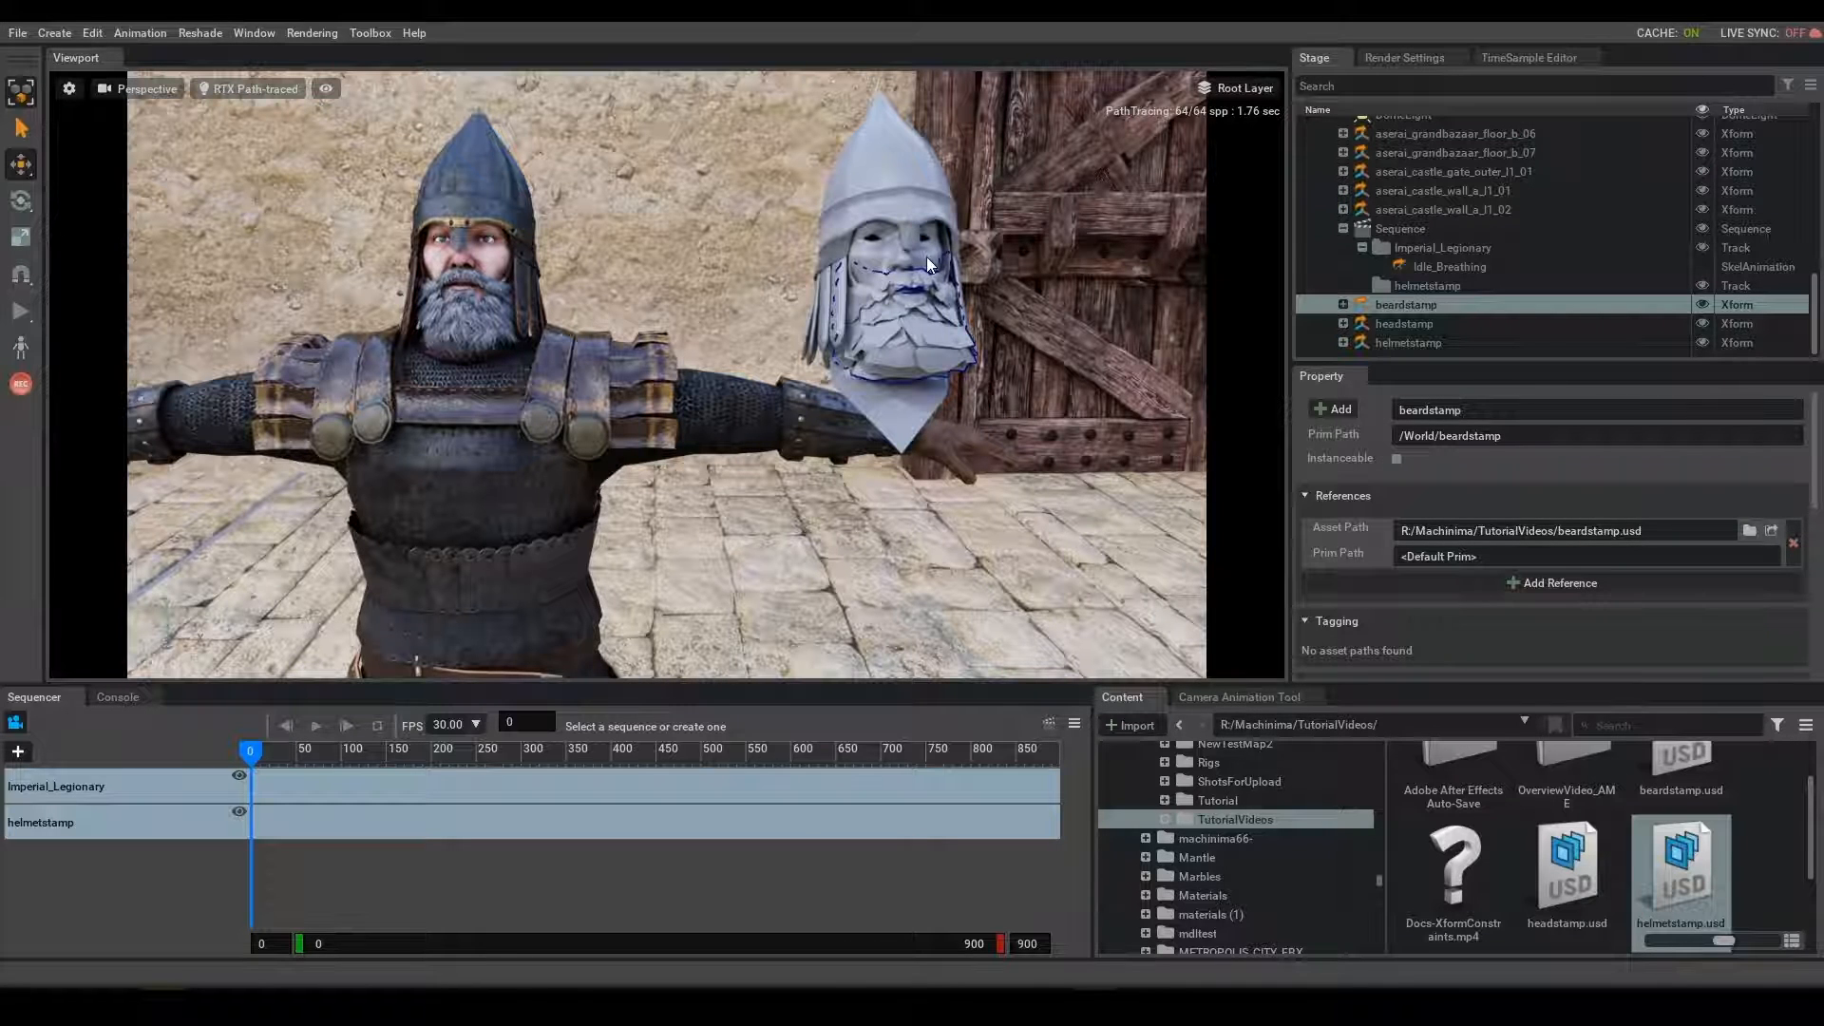
{"action": "left_click", "coordinate": [24, 92]}
{"action": "left_click", "coordinate": [25, 93]}
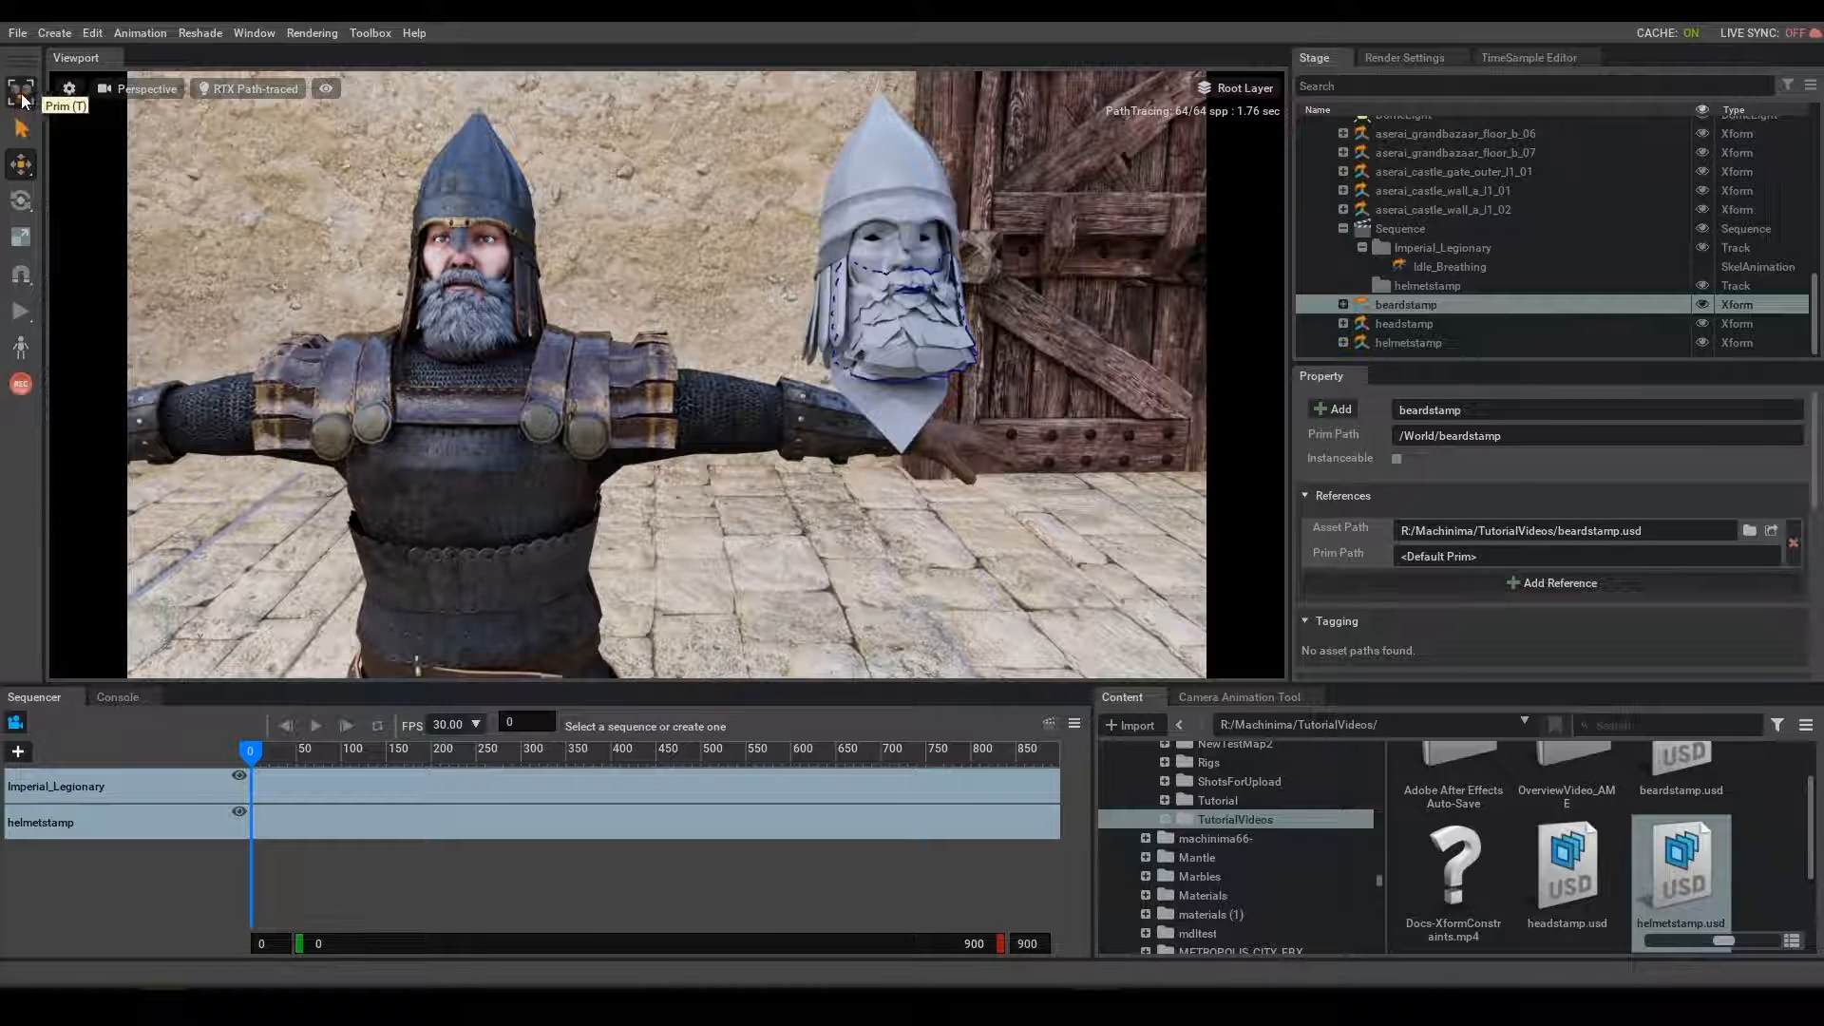
- Drive the legionary's head mesh with the headstamp a2fMesh using the Toolbox mesh tool, and scrub the timeline to check the motion
{"action": "left_click", "coordinate": [925, 258]}
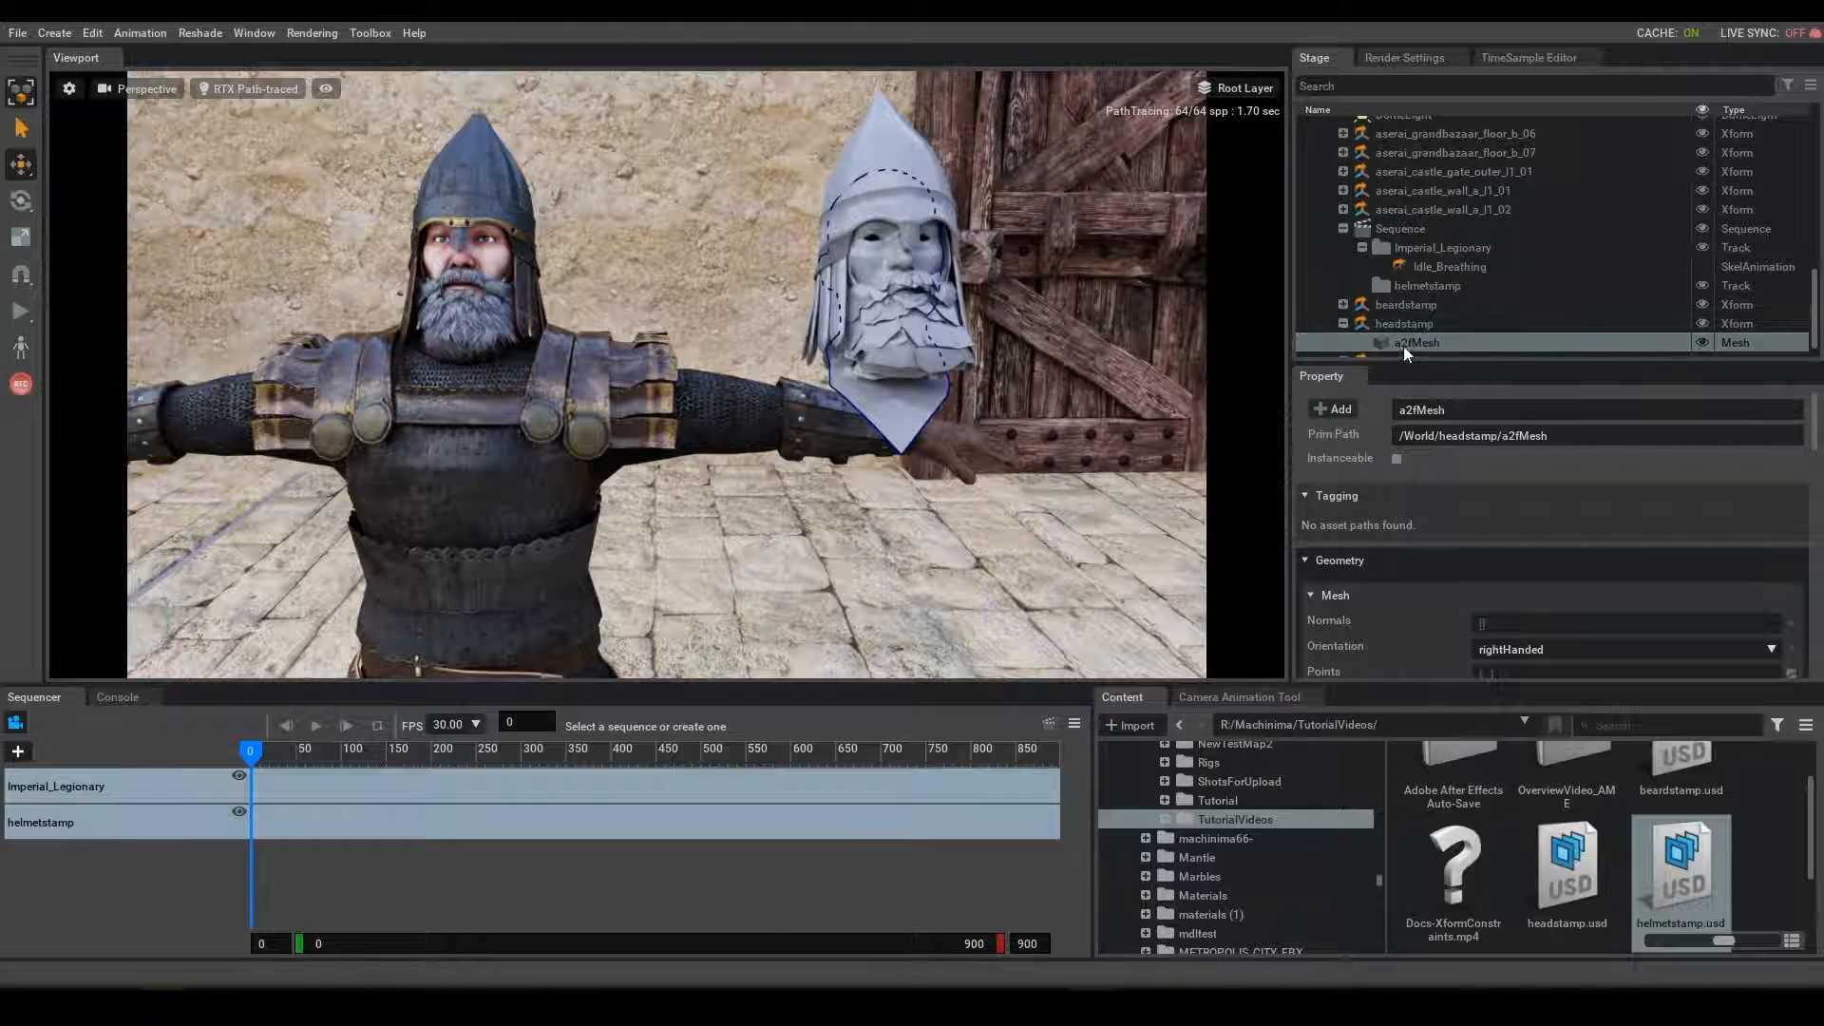
{"action": "left_click", "coordinate": [497, 258], "text": "shift"}
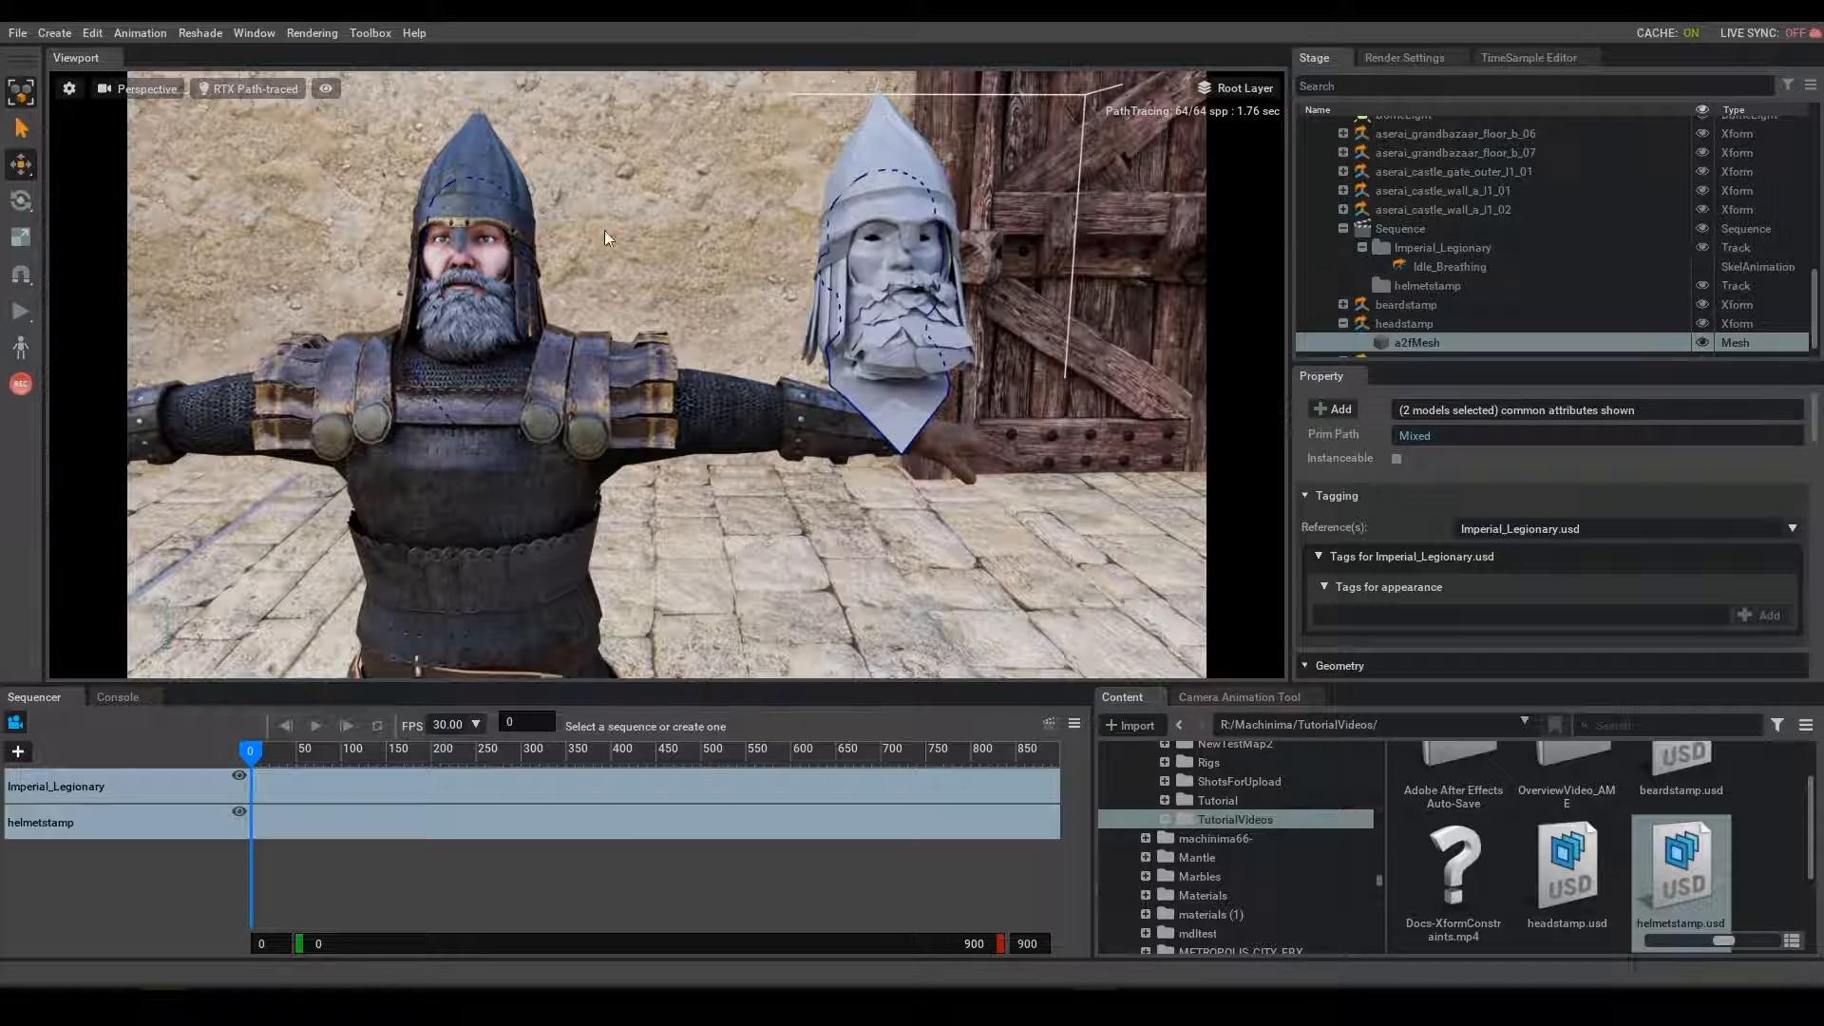
{"action": "left_click", "coordinate": [368, 32]}
{"action": "mouse_move", "coordinate": [379, 60]}
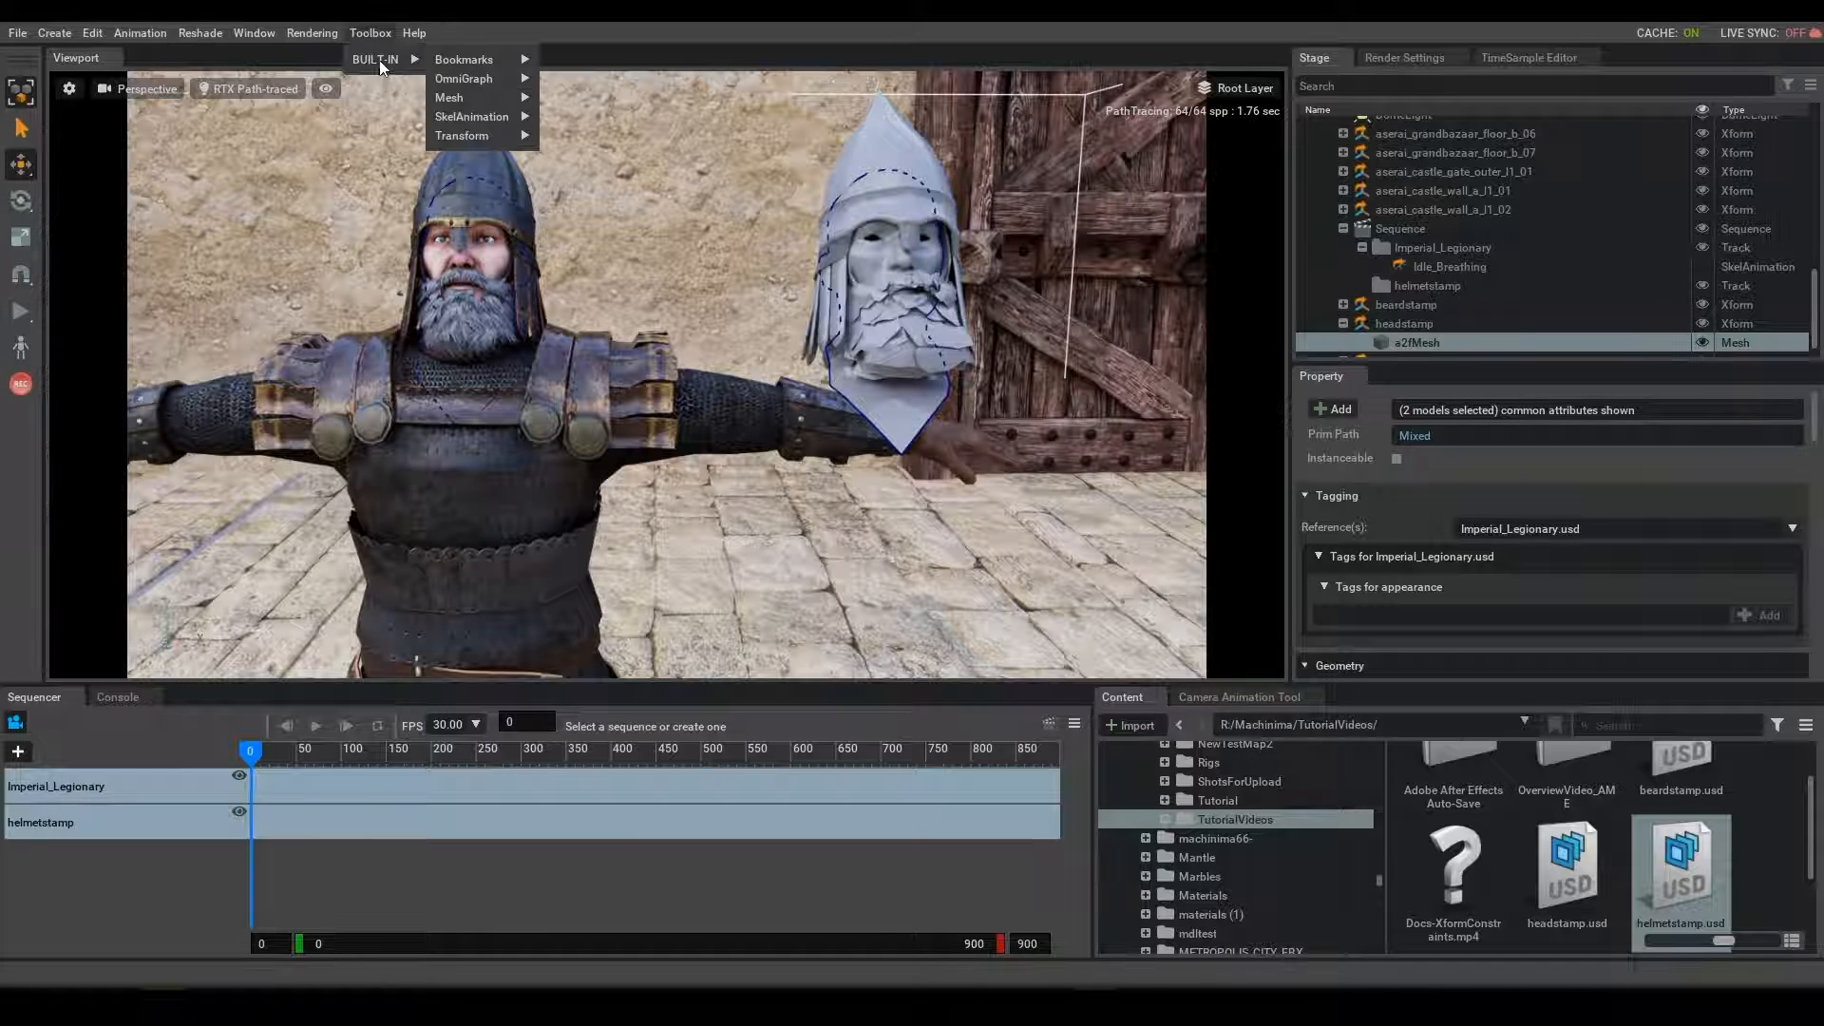
{"action": "mouse_move", "coordinate": [487, 96]}
{"action": "left_click", "coordinate": [618, 153]}
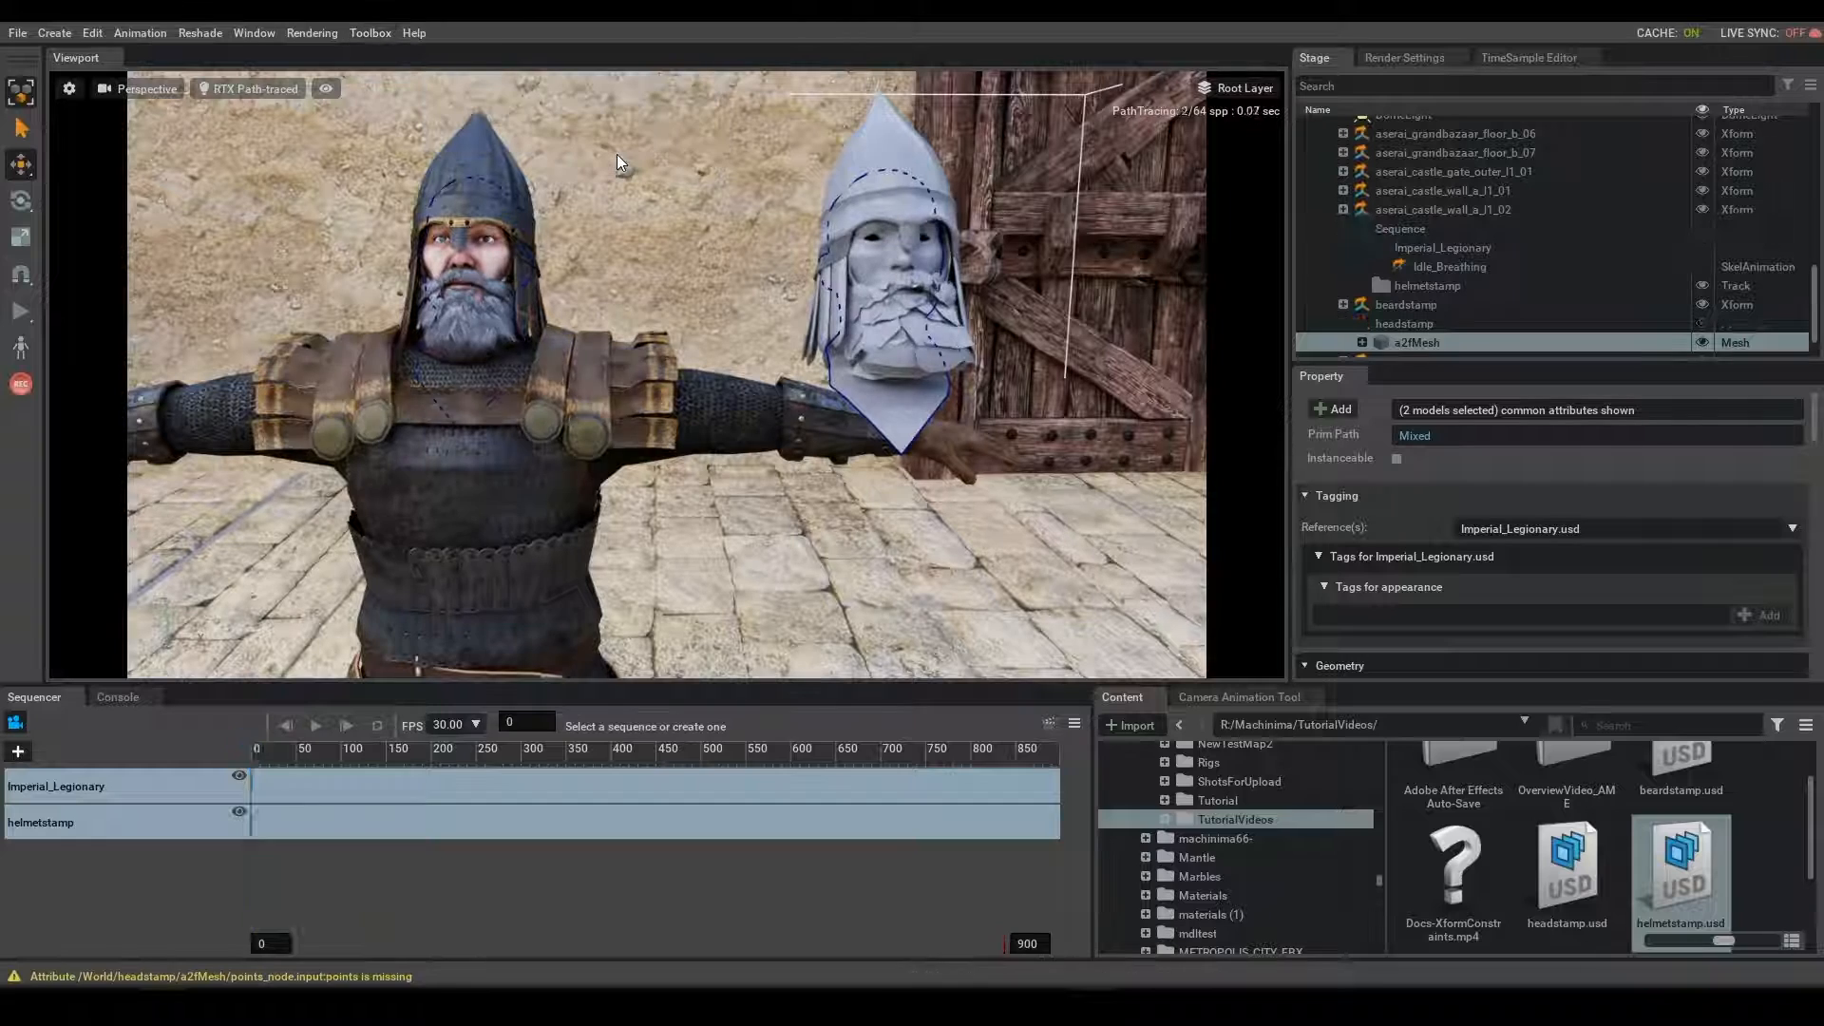
{"action": "mouse_move", "coordinate": [249, 751]}
{"action": "left_mouse_down"}
{"action": "mouse_move", "coordinate": [368, 760]}
{"action": "mouse_move", "coordinate": [248, 754]}
{"action": "left_mouse_up"}
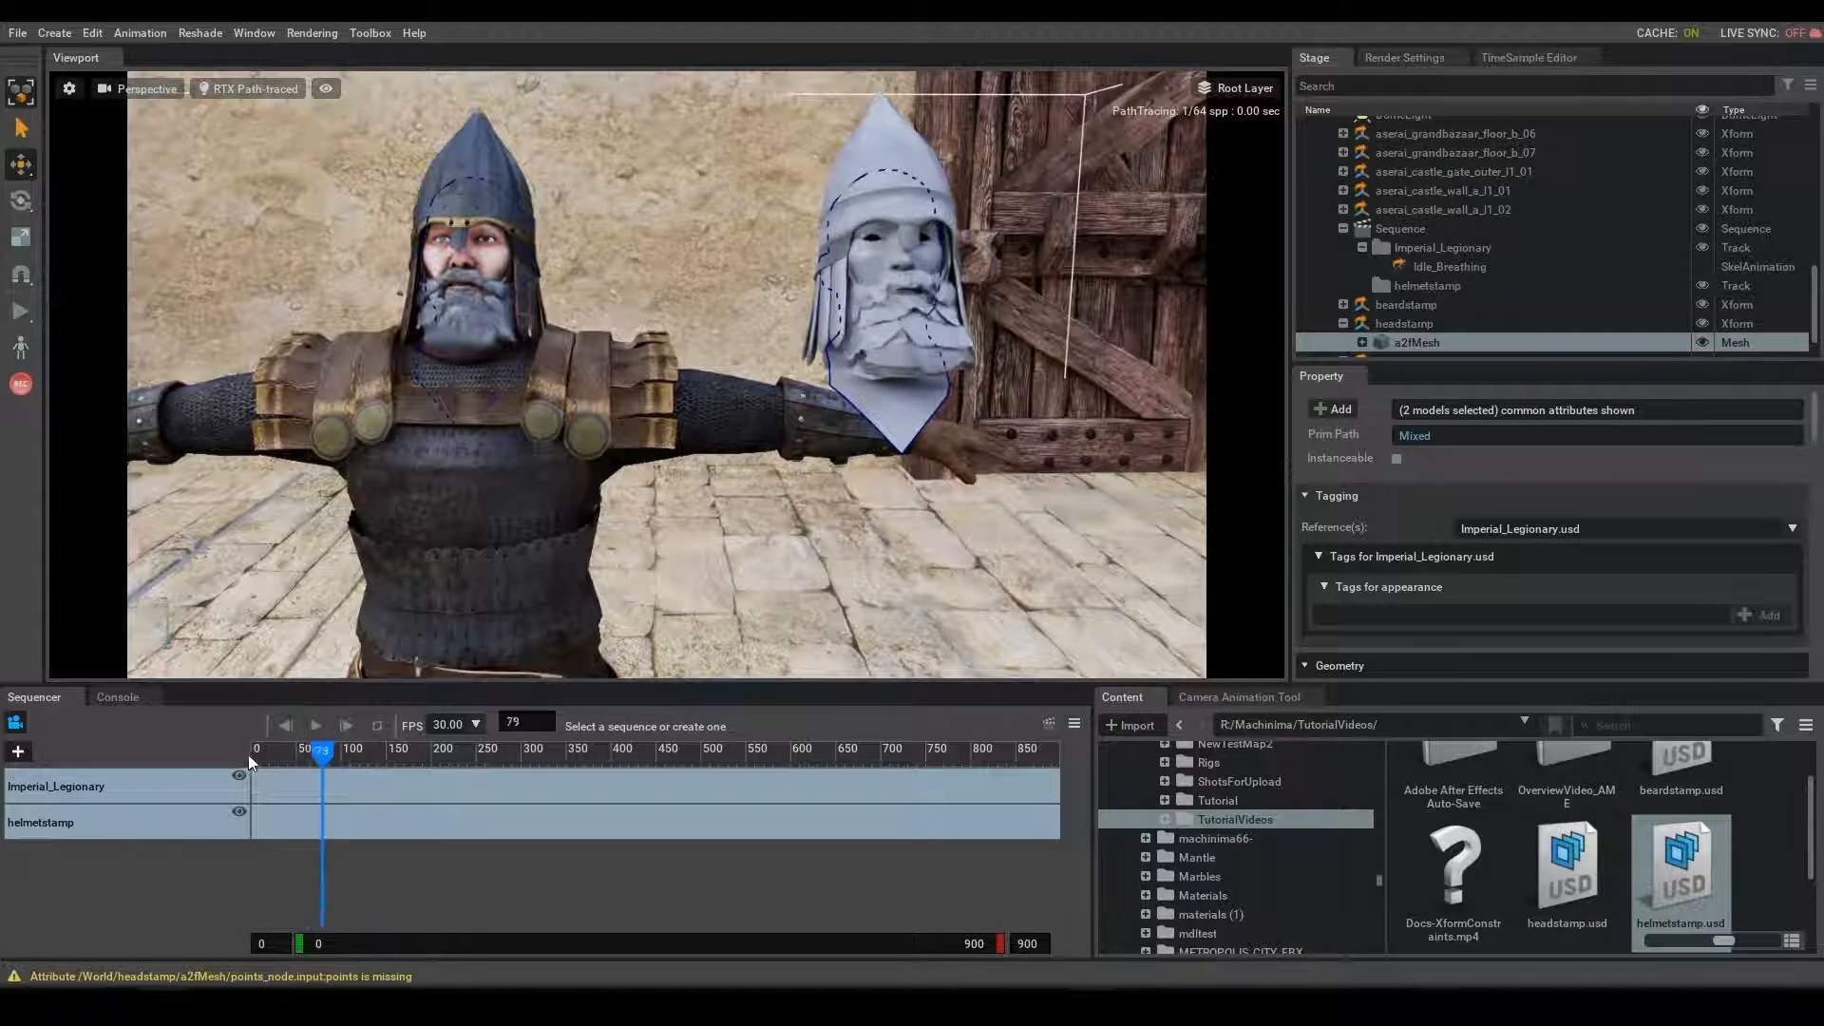
- Drive the legionary's beard mesh with the beardstamp a2fMesh using the same Toolbox mesh tool
{"action": "left_click", "coordinate": [902, 351]}
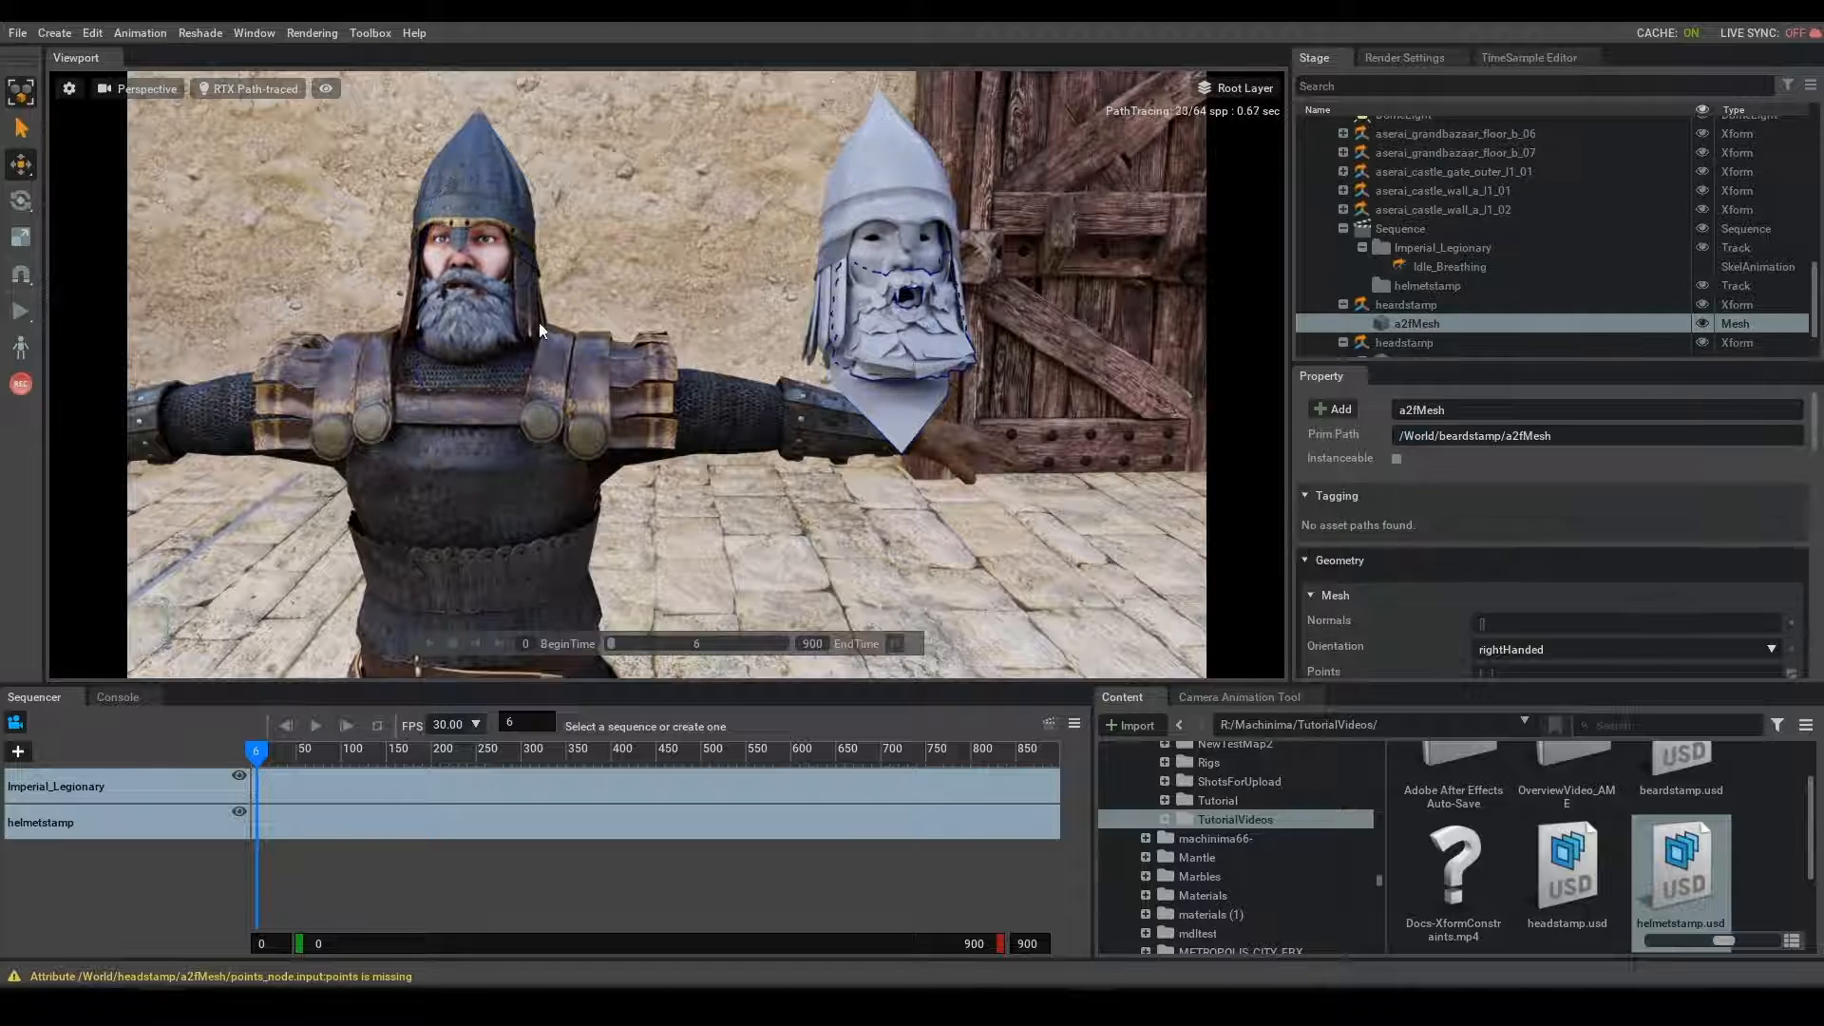
{"action": "left_click", "coordinate": [503, 321], "text": "shift"}
{"action": "left_click", "coordinate": [361, 32]}
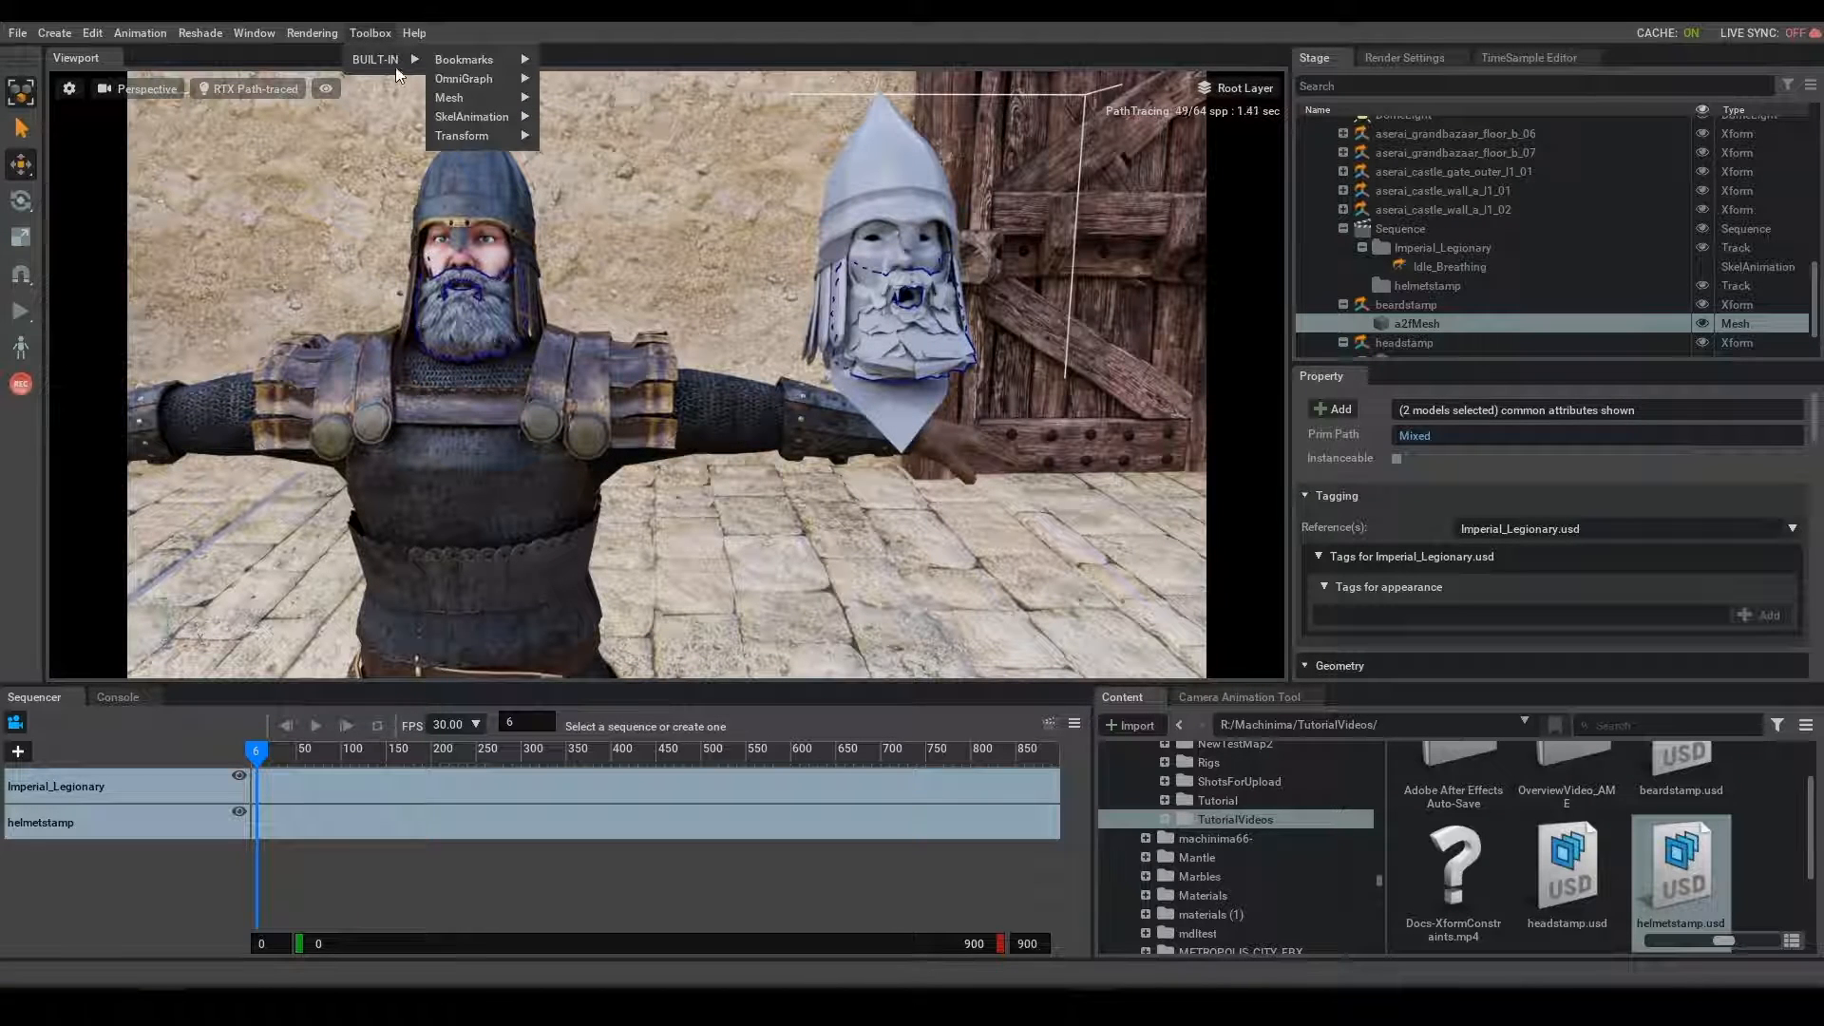
{"action": "mouse_move", "coordinate": [475, 99]}
{"action": "left_click", "coordinate": [596, 152]}
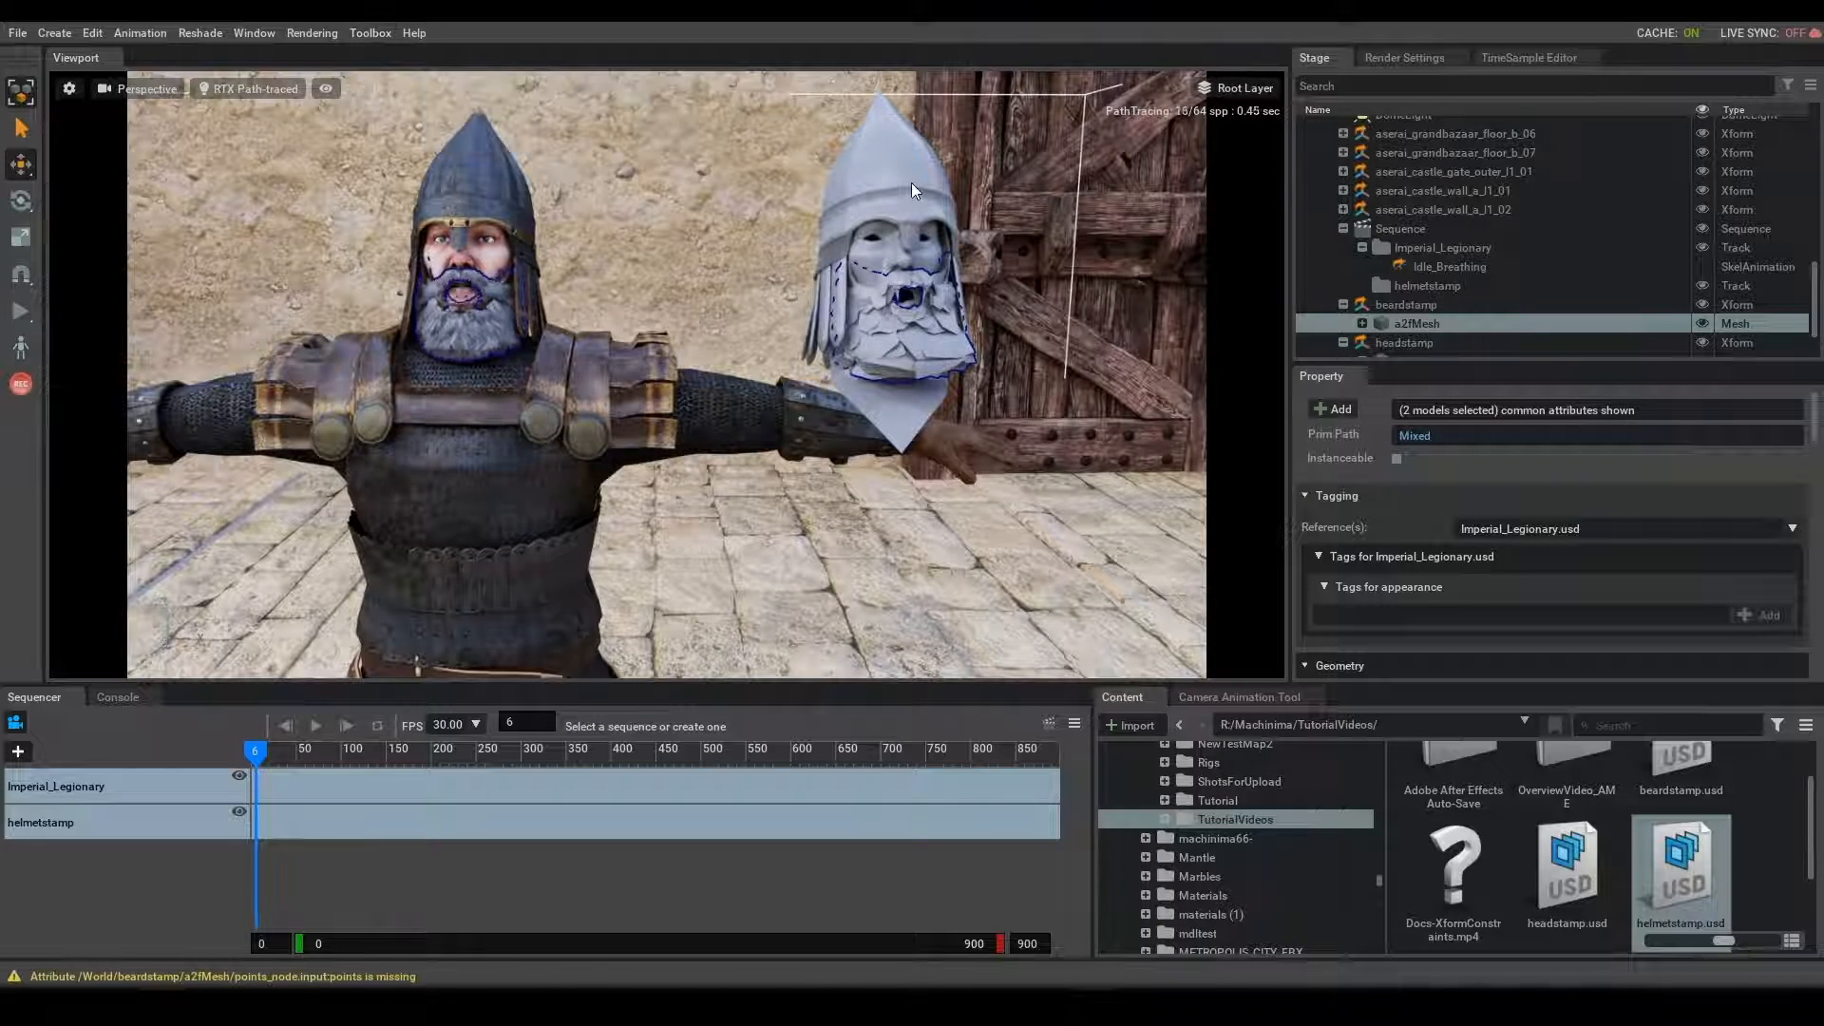
- Drive the legionary's helmet mesh with the helmetstamp a2fMesh using Connect Points, and scrub the timeline to check the motion
{"action": "left_click", "coordinate": [506, 170], "text": "shift"}
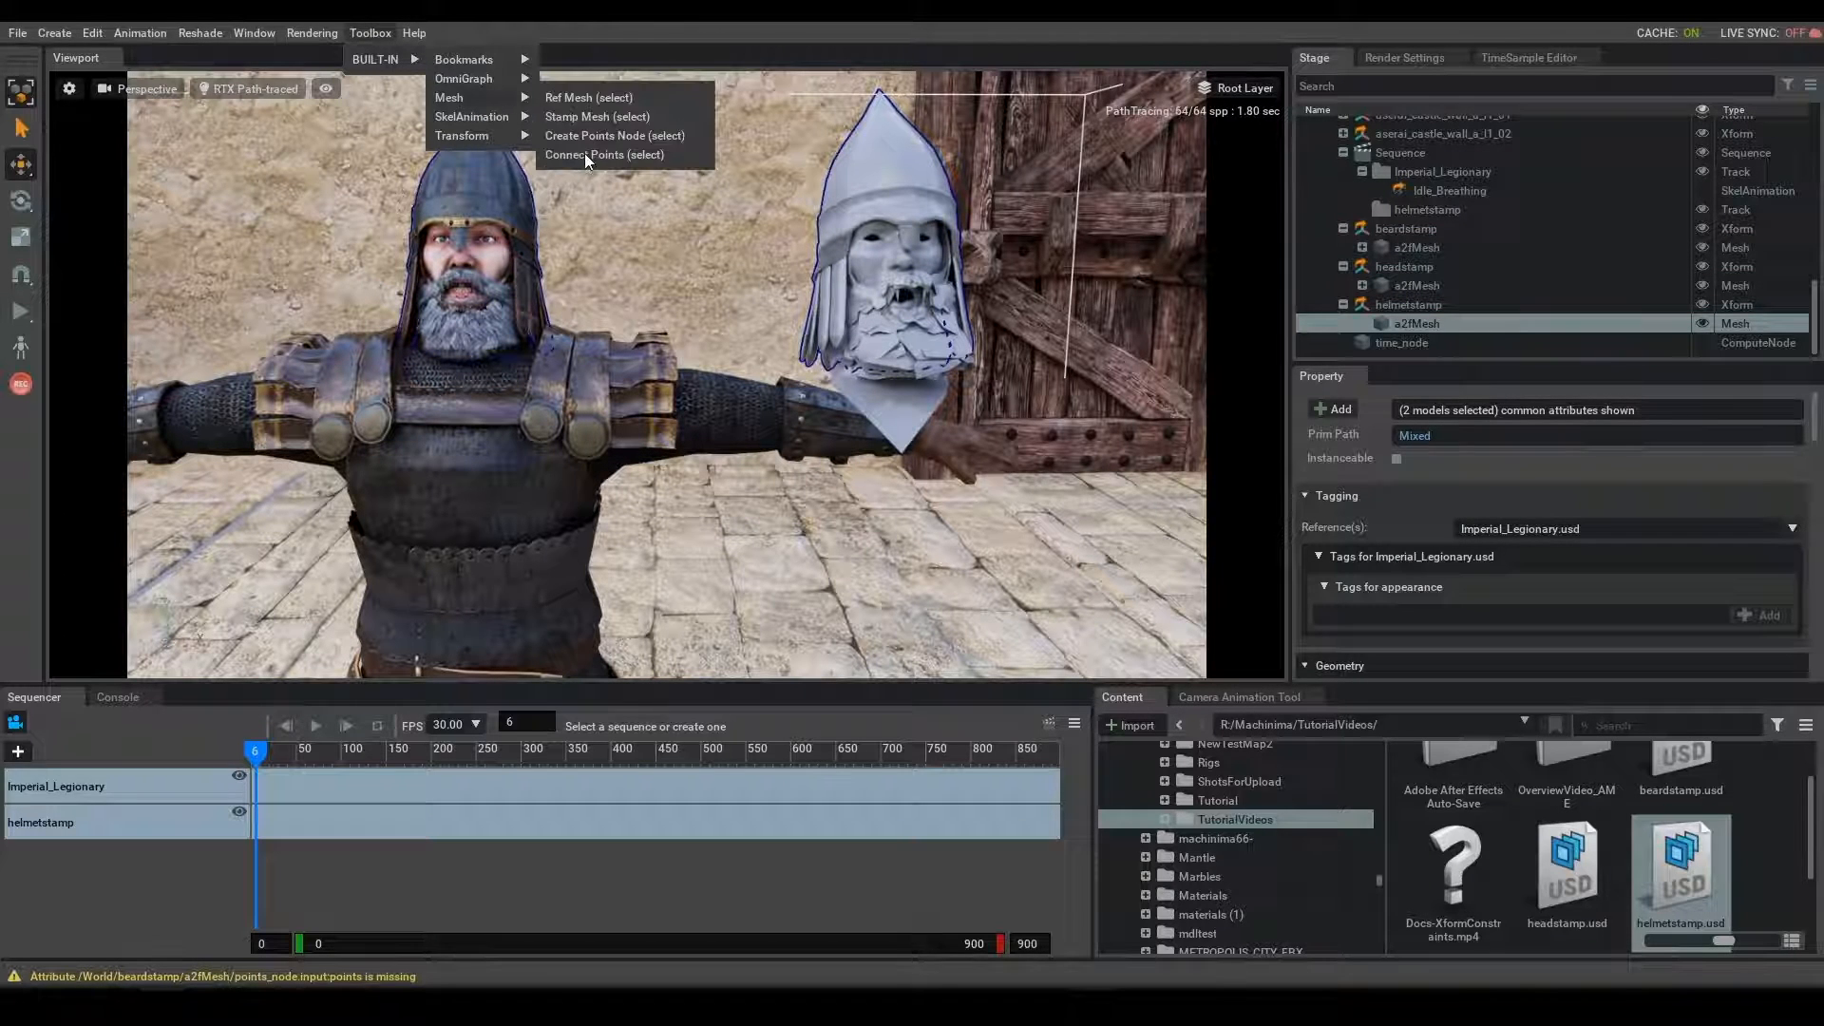
{"action": "left_click", "coordinate": [584, 152]}
{"action": "left_click_drag", "start_coordinate": [263, 758], "coordinate": [203, 798]}
{"action": "scroll", "coordinate": [1267, 836], "scroll_direction": "up", "scroll_amount": 10}
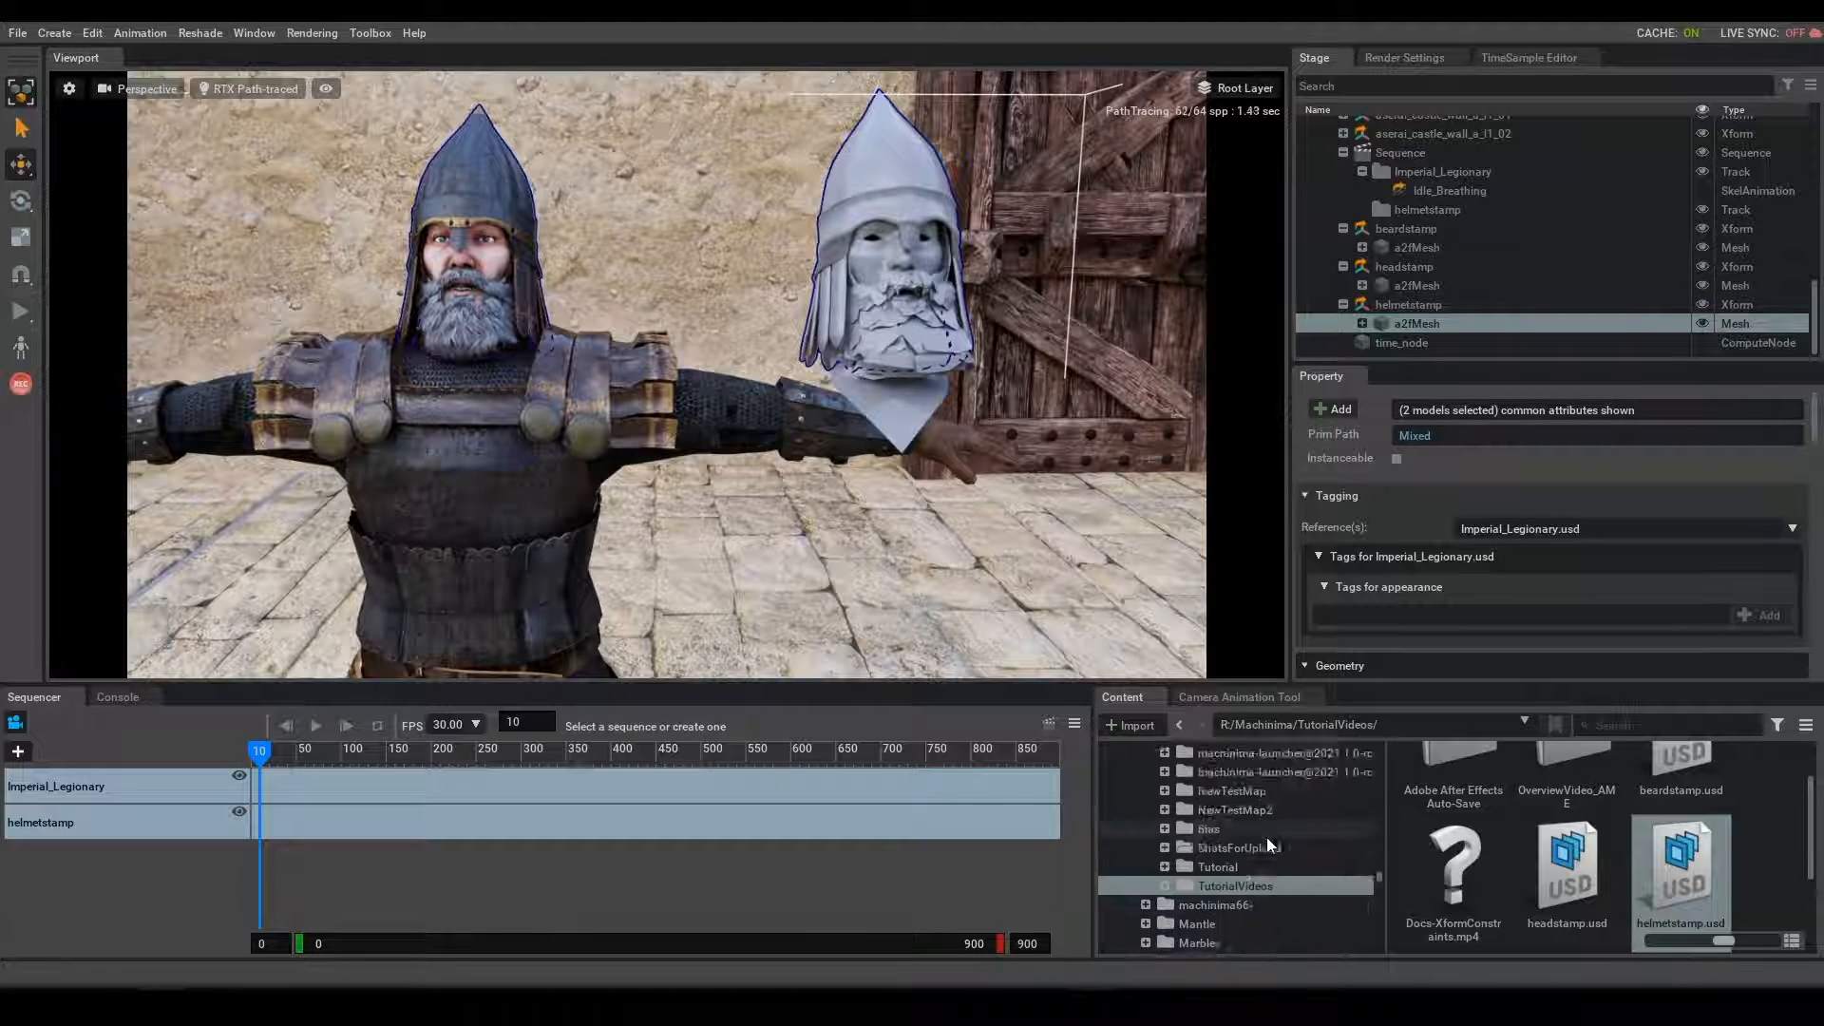
{"action": "scroll", "coordinate": [1267, 835], "scroll_direction": "up", "scroll_amount": 10}
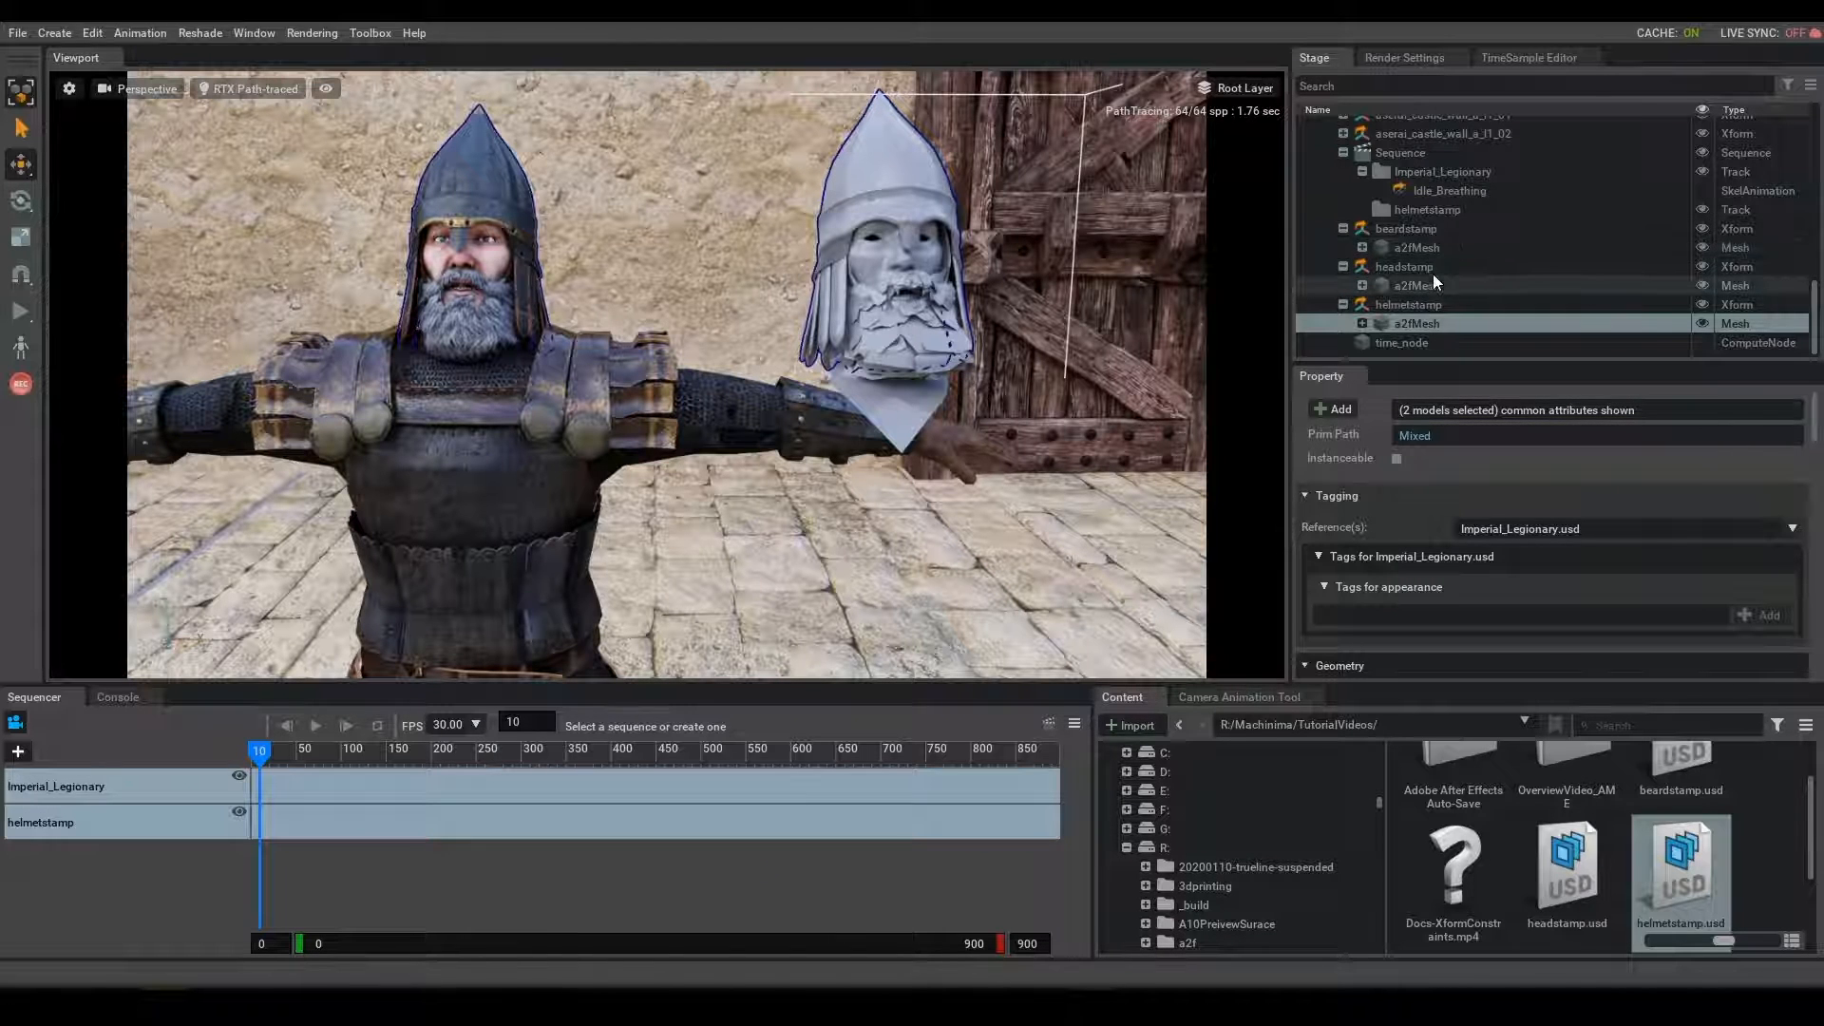
- Add the beardstamp a2fMesh to the sequencer as a new track with its clip starting at frame 202, and scrub through it
{"action": "left_click", "coordinate": [1428, 248]}
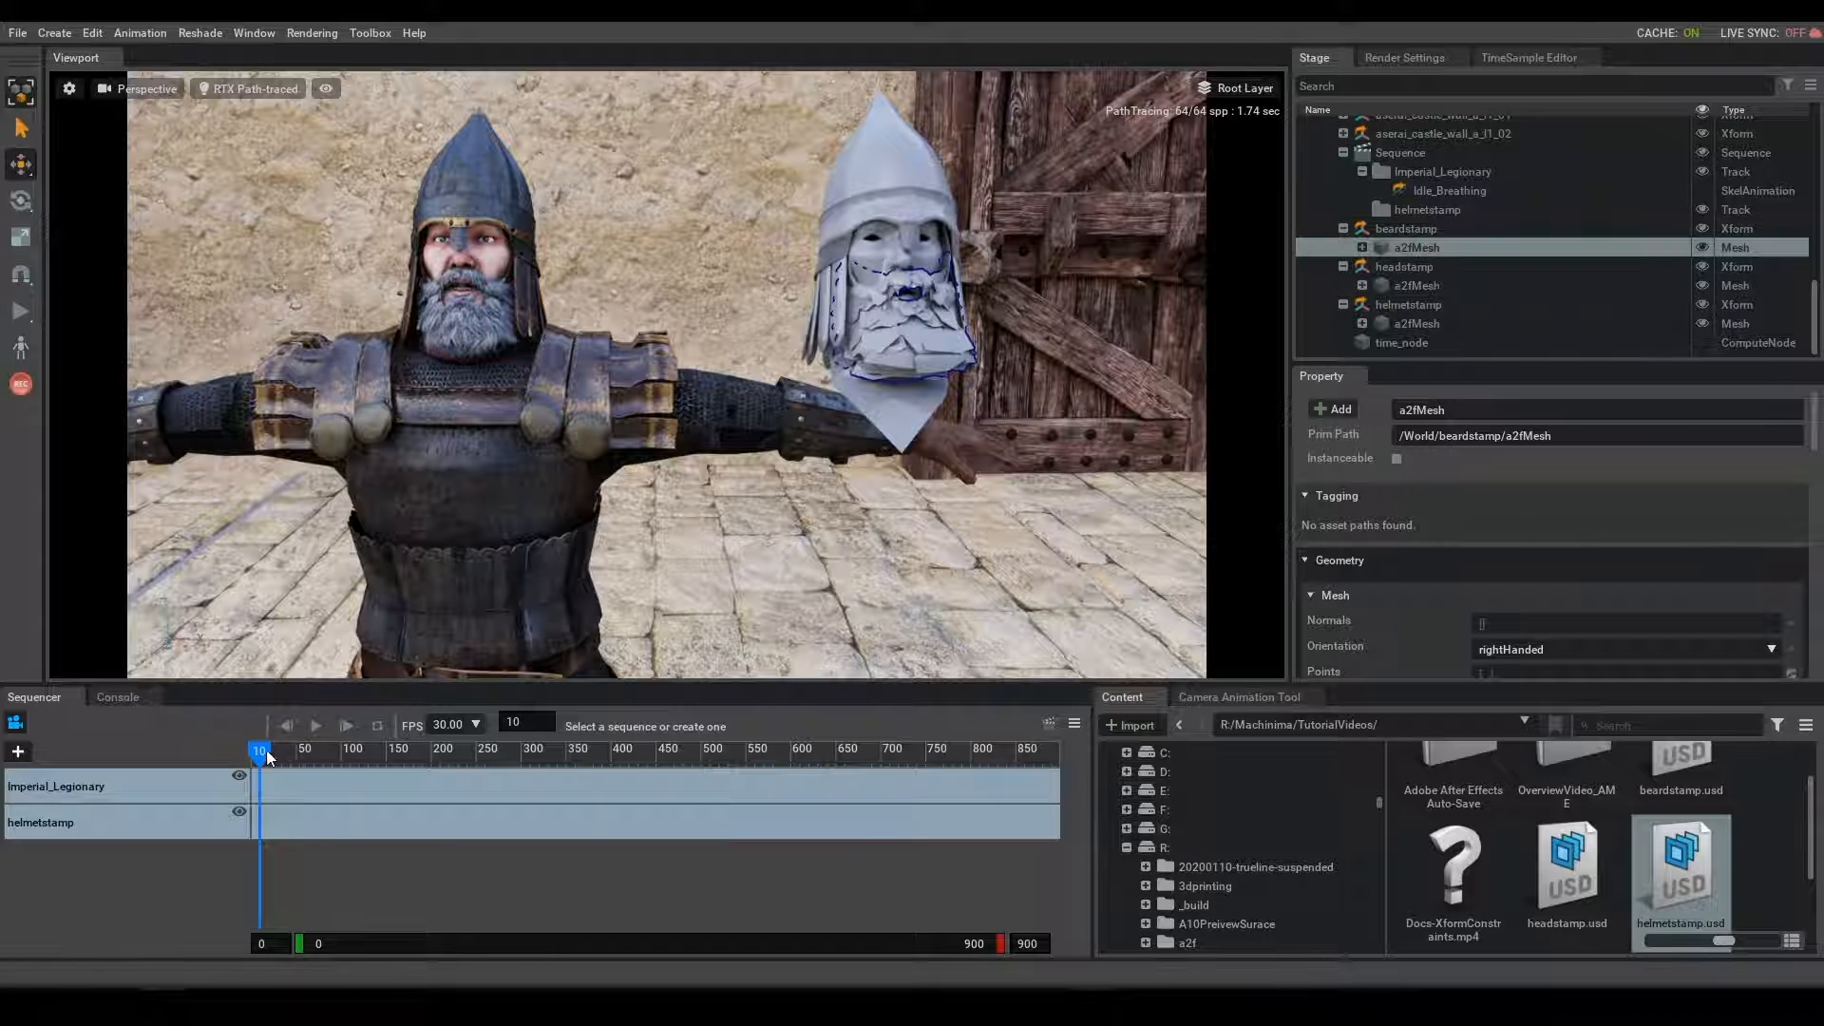
{"action": "mouse_move", "coordinate": [258, 750]}
{"action": "left_mouse_down"}
{"action": "mouse_move", "coordinate": [233, 750]}
{"action": "mouse_move", "coordinate": [329, 759]}
{"action": "mouse_move", "coordinate": [202, 768]}
{"action": "mouse_move", "coordinate": [373, 763]}
{"action": "mouse_move", "coordinate": [238, 760]}
{"action": "left_mouse_up"}
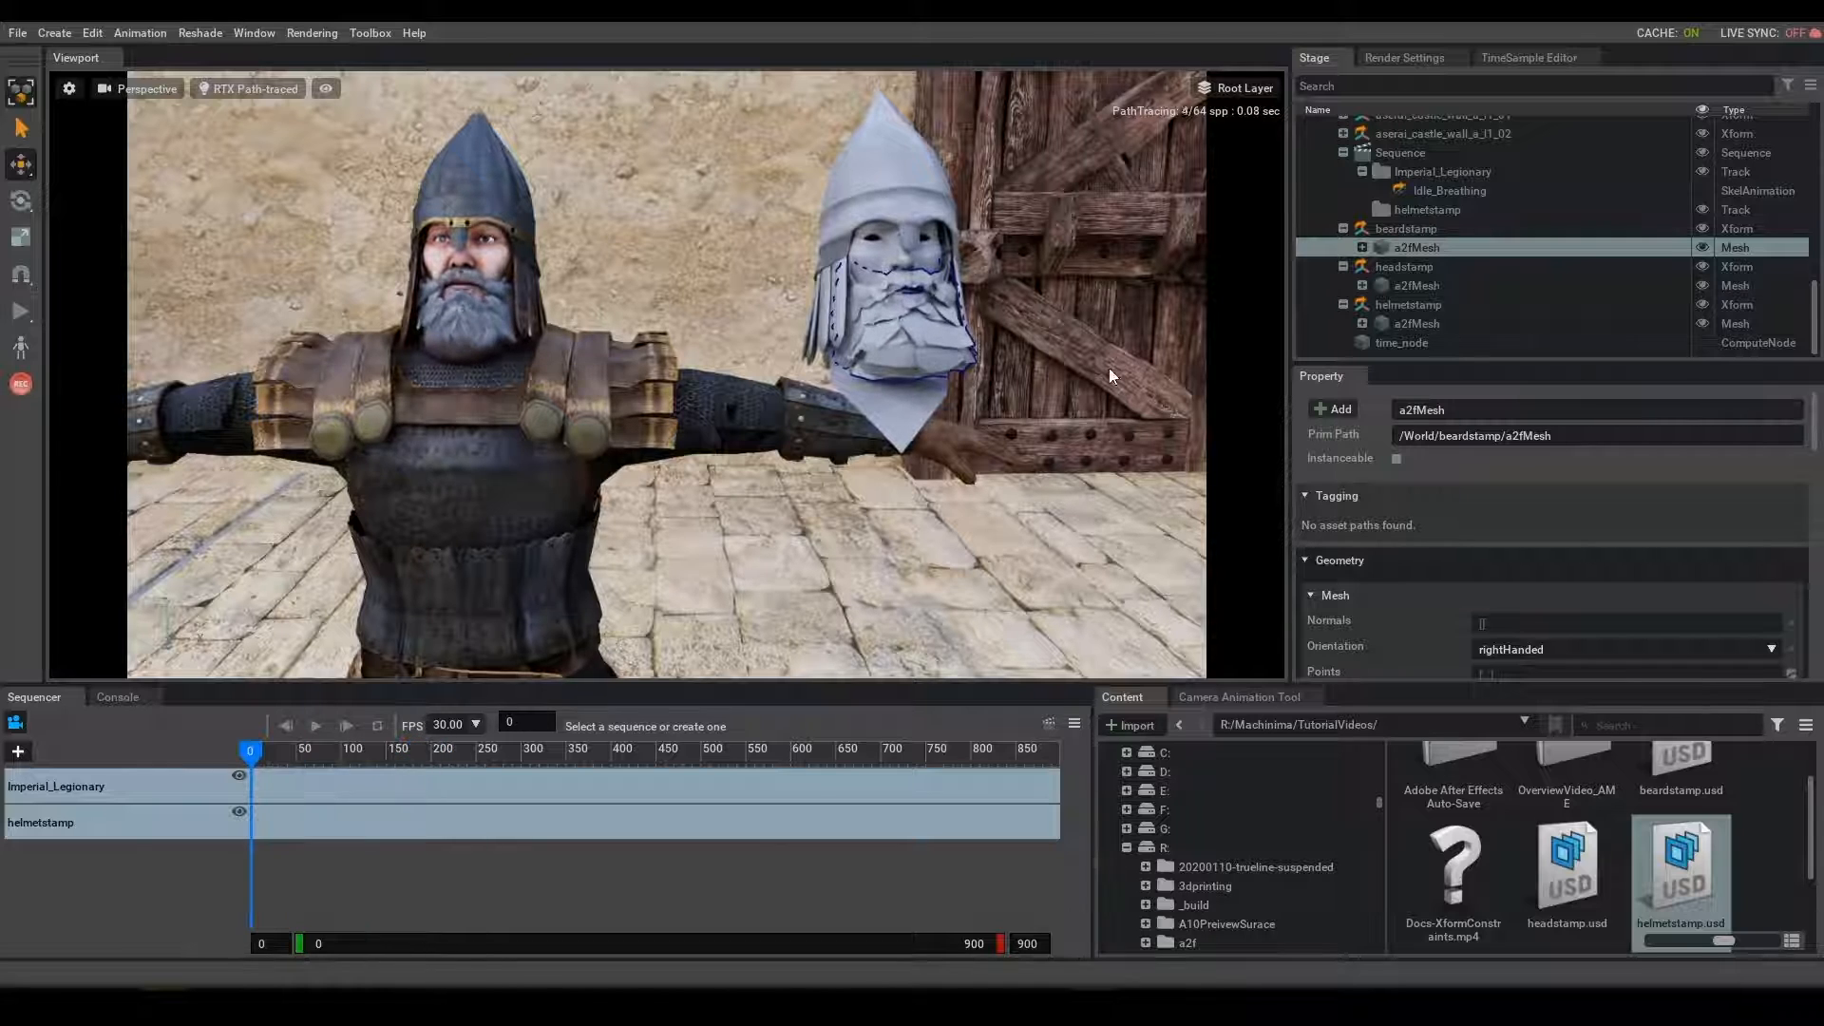
{"action": "left_click_drag", "start_coordinate": [596, 763], "coordinate": [439, 860]}
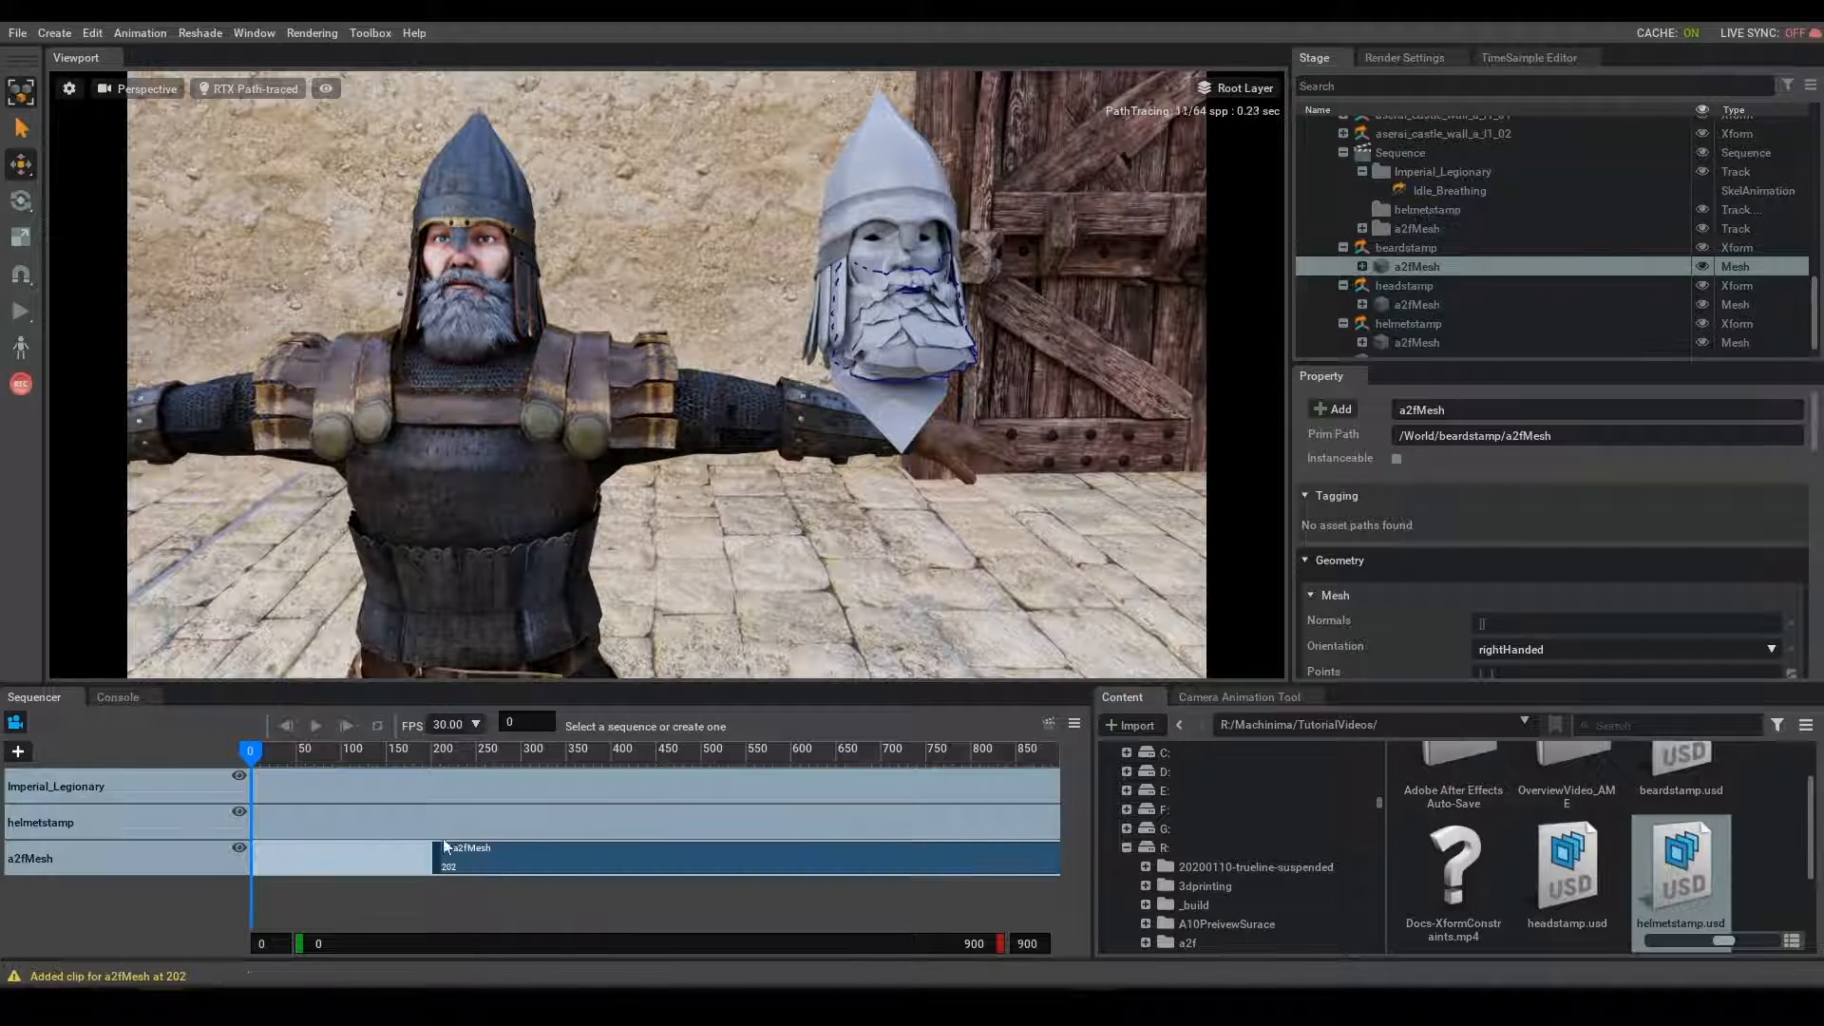
{"action": "left_click", "coordinate": [257, 756]}
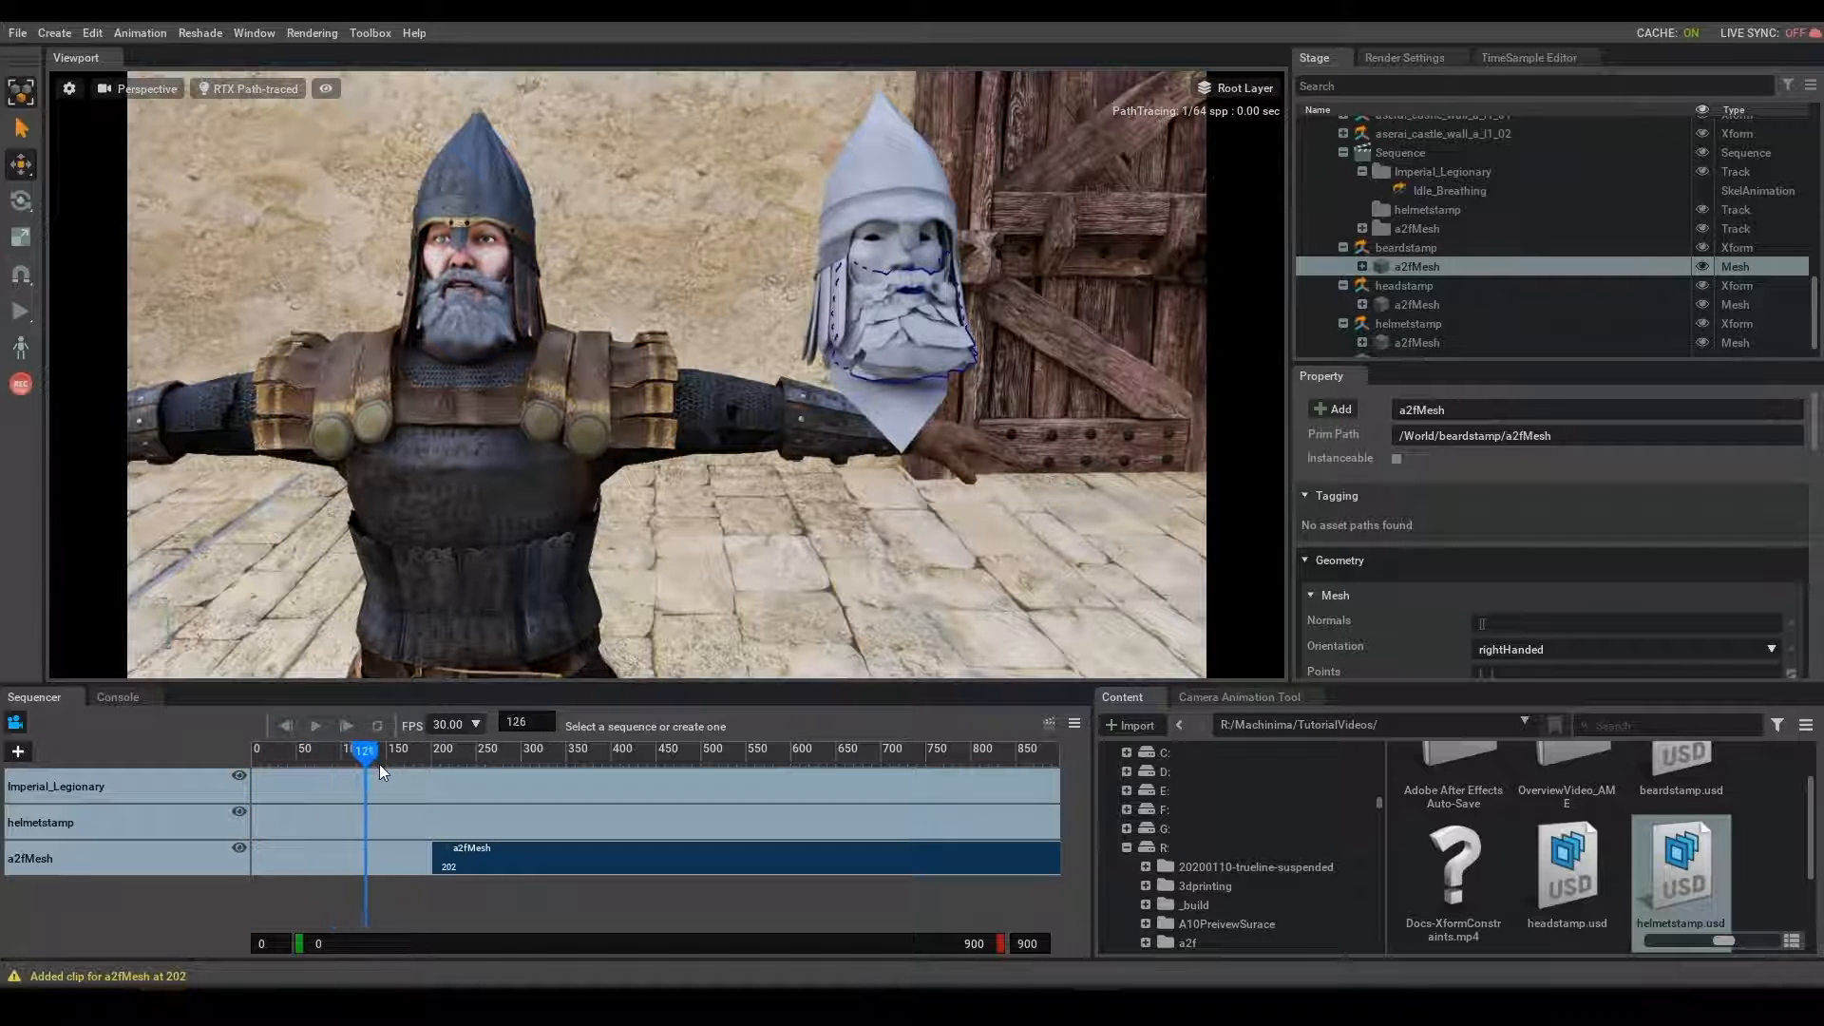
{"action": "left_click_drag", "start_coordinate": [411, 764], "coordinate": [522, 764]}
- Add the headstamp and helmetstamp a2fMesh prims as new sequencer tracks, with clips starting at frames 202 and 203
{"action": "left_click_drag", "start_coordinate": [1444, 306], "coordinate": [446, 898]}
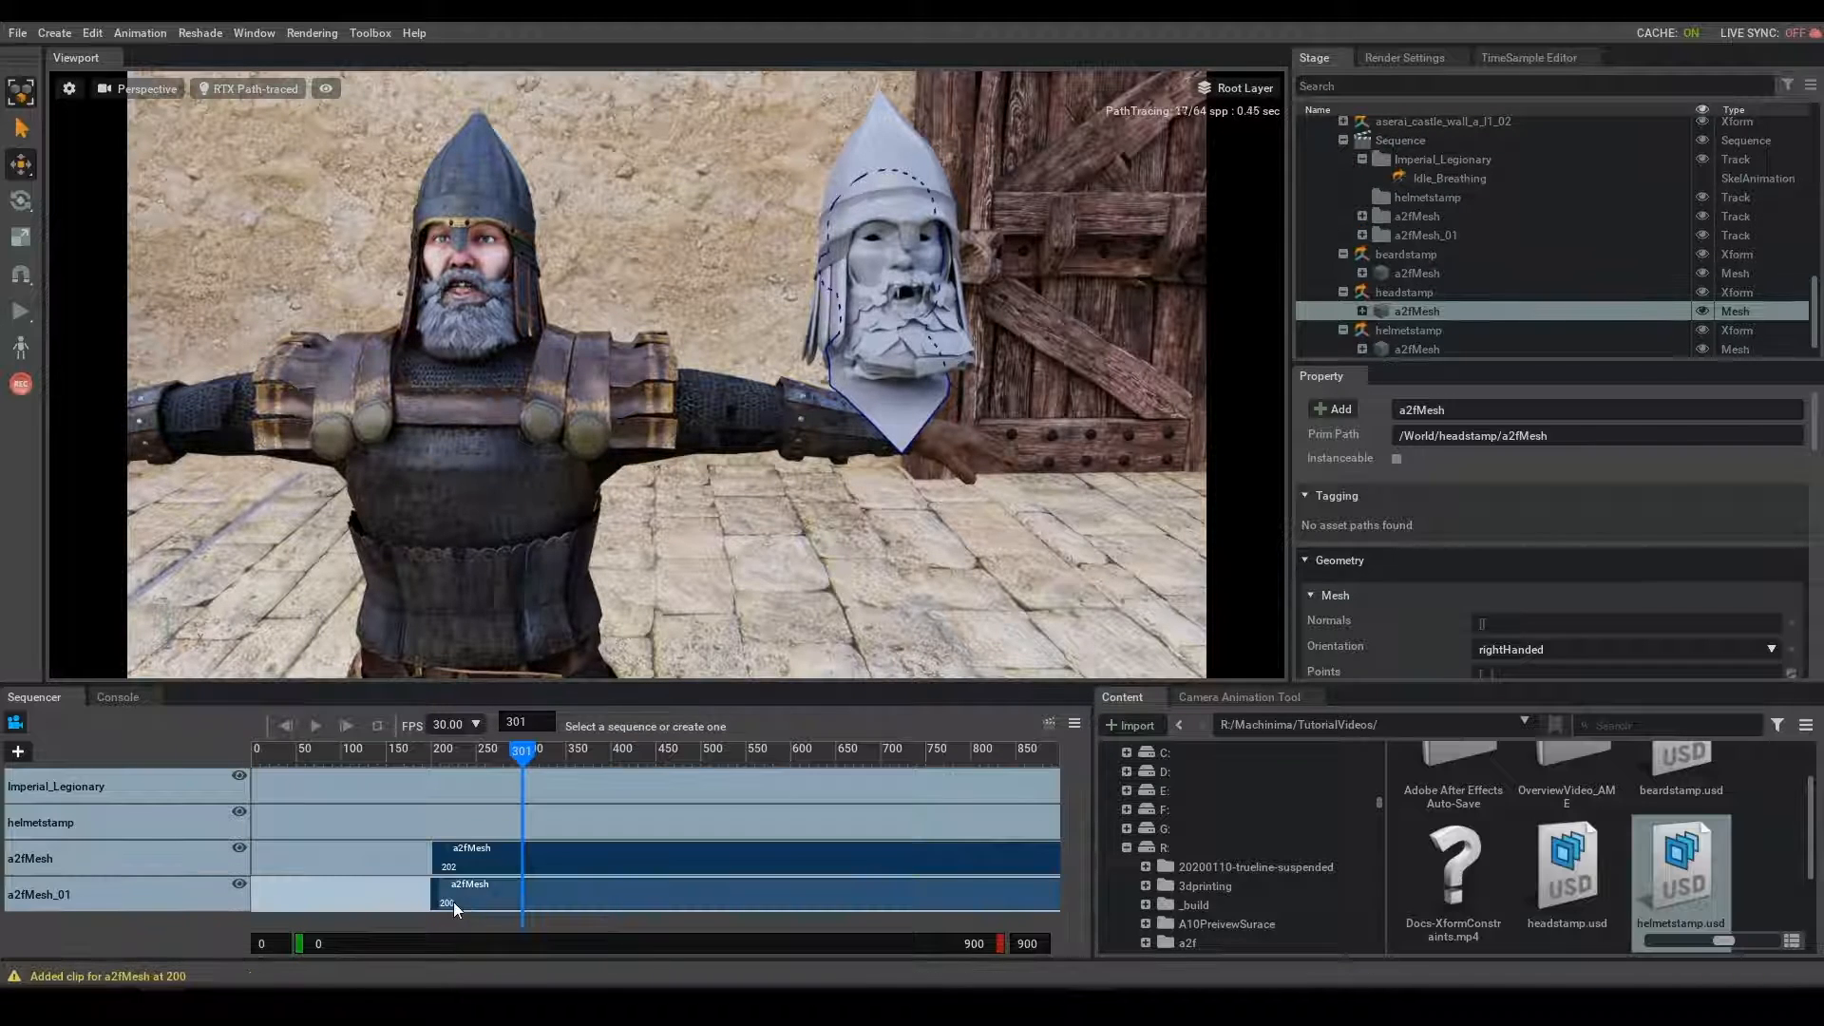
{"action": "left_click", "coordinate": [478, 896]}
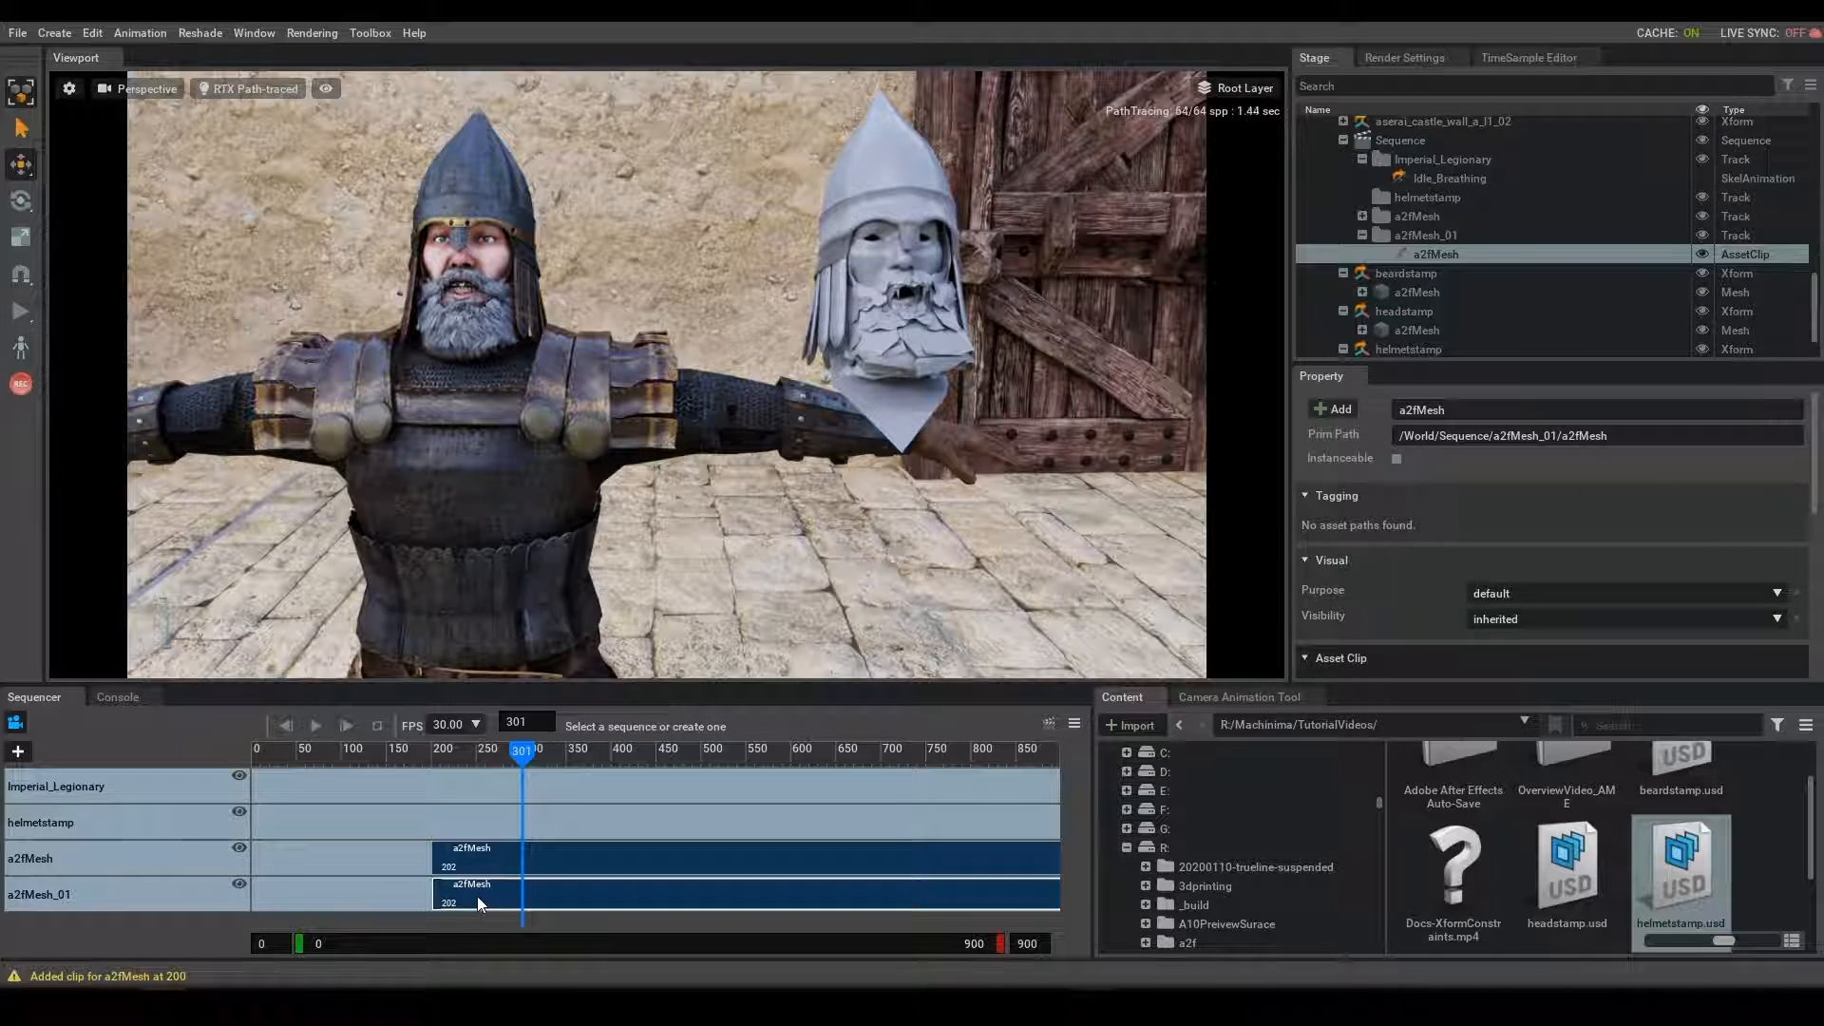
{"action": "scroll", "coordinate": [1422, 323], "scroll_direction": "down", "scroll_amount": 2}
{"action": "left_click", "coordinate": [1433, 322]}
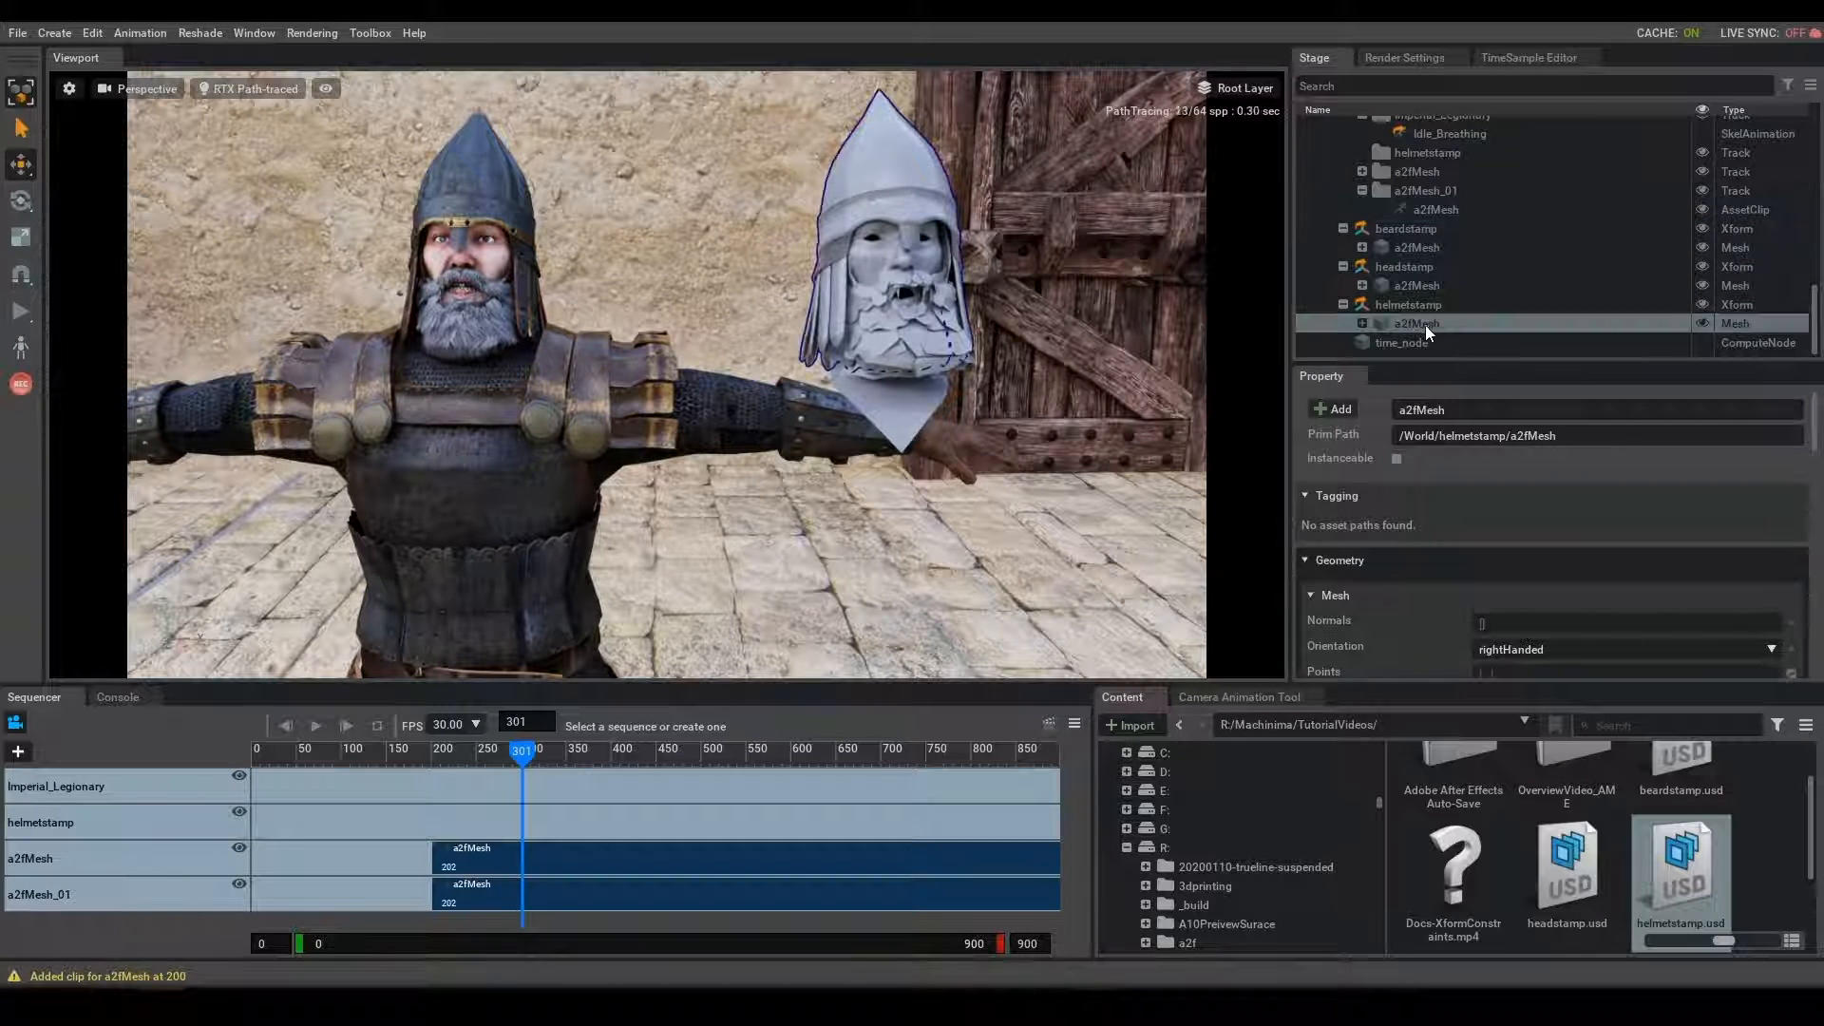
{"action": "left_click_drag", "start_coordinate": [1425, 332], "coordinate": [472, 919]}
{"action": "scroll", "coordinate": [491, 874], "scroll_direction": "down", "scroll_amount": 1}
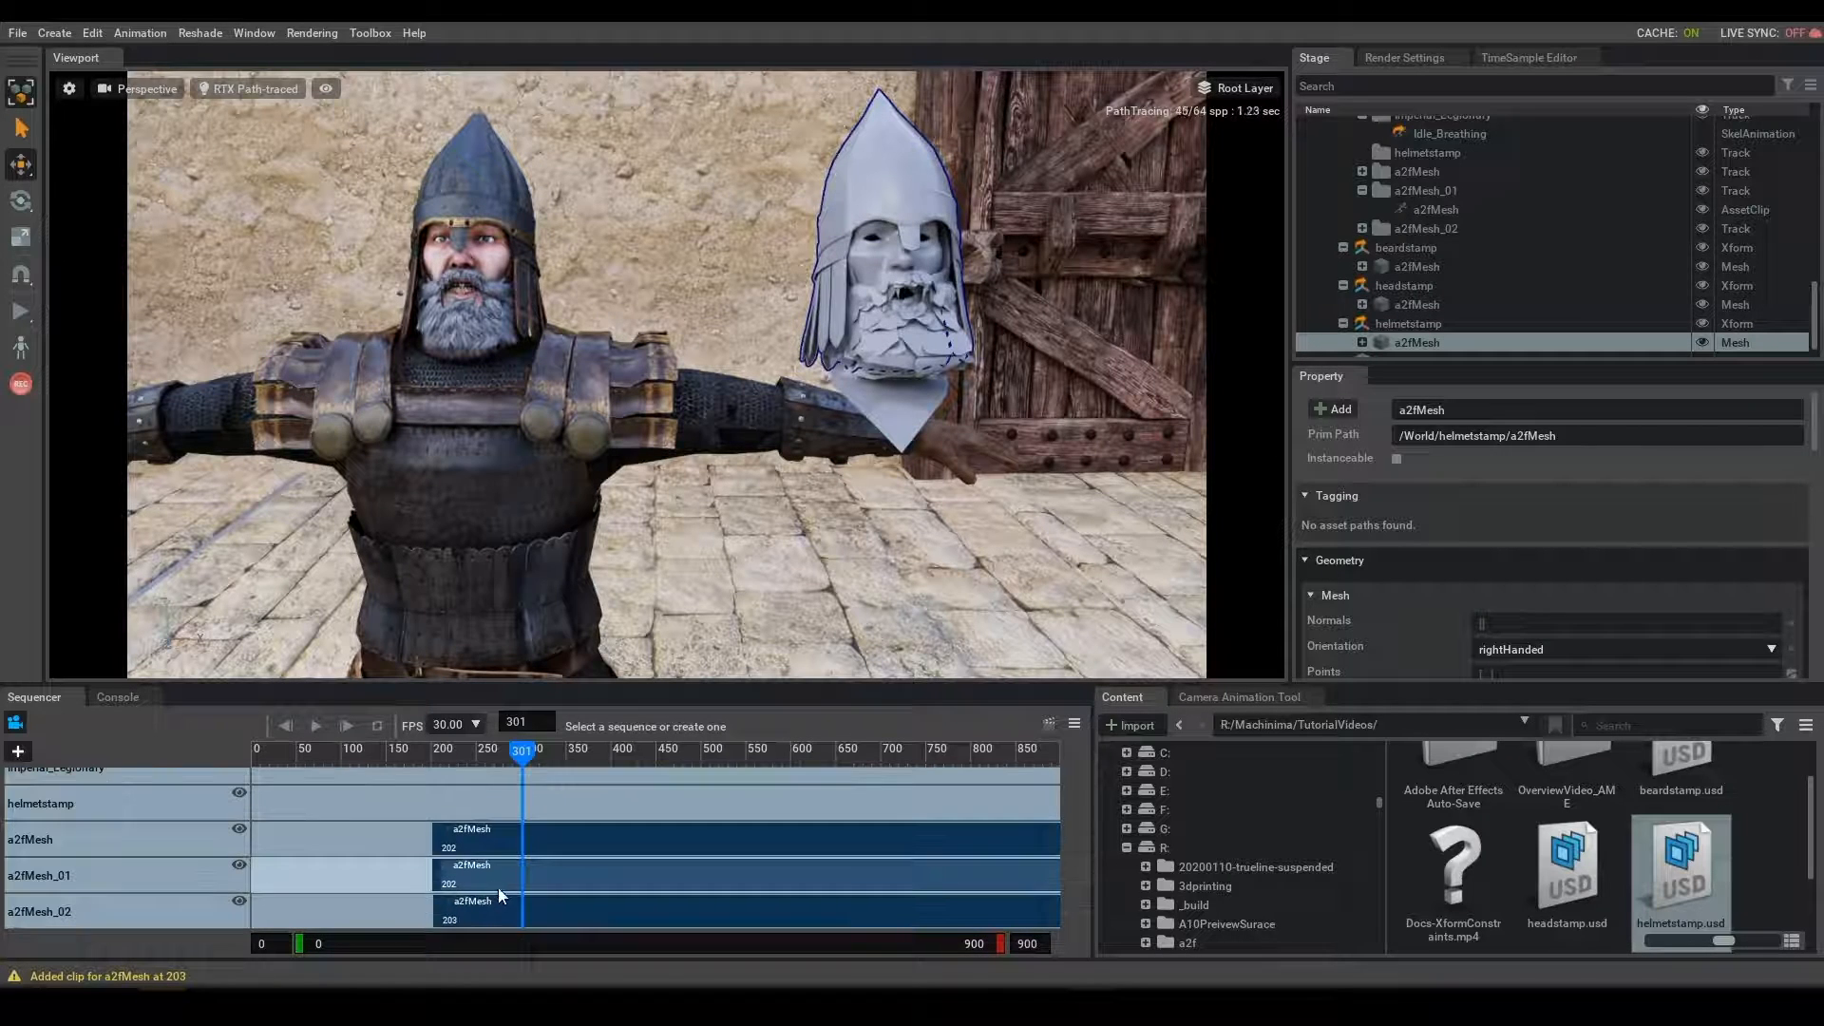
{"action": "left_click_drag", "start_coordinate": [516, 758], "coordinate": [317, 769]}
- Place an Imperial_Legionary clip on the legionary's sequencer track, starting at about frame 127
{"action": "scroll", "coordinate": [1517, 316], "scroll_direction": "up", "scroll_amount": 5}
{"action": "scroll", "coordinate": [1513, 313], "scroll_direction": "up", "scroll_amount": 4}
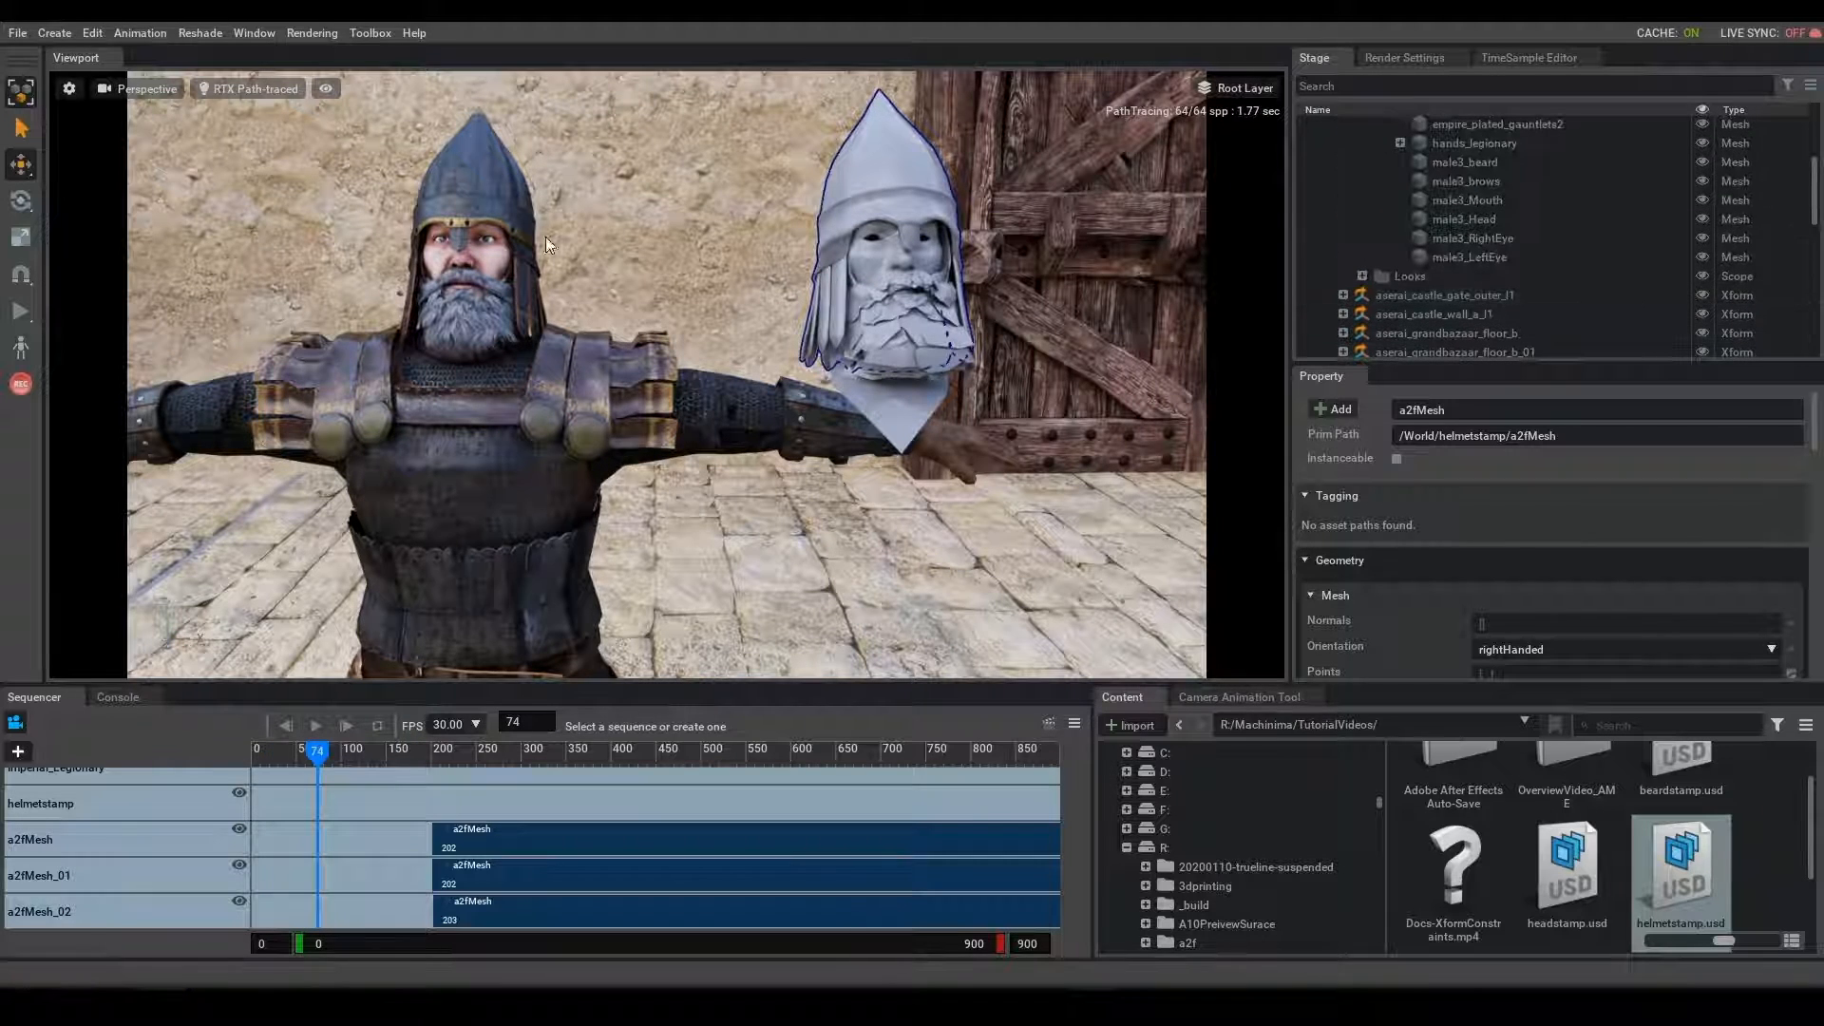
{"action": "scroll", "coordinate": [1645, 219], "scroll_direction": "up", "scroll_amount": 4}
{"action": "left_click", "coordinate": [1444, 165]}
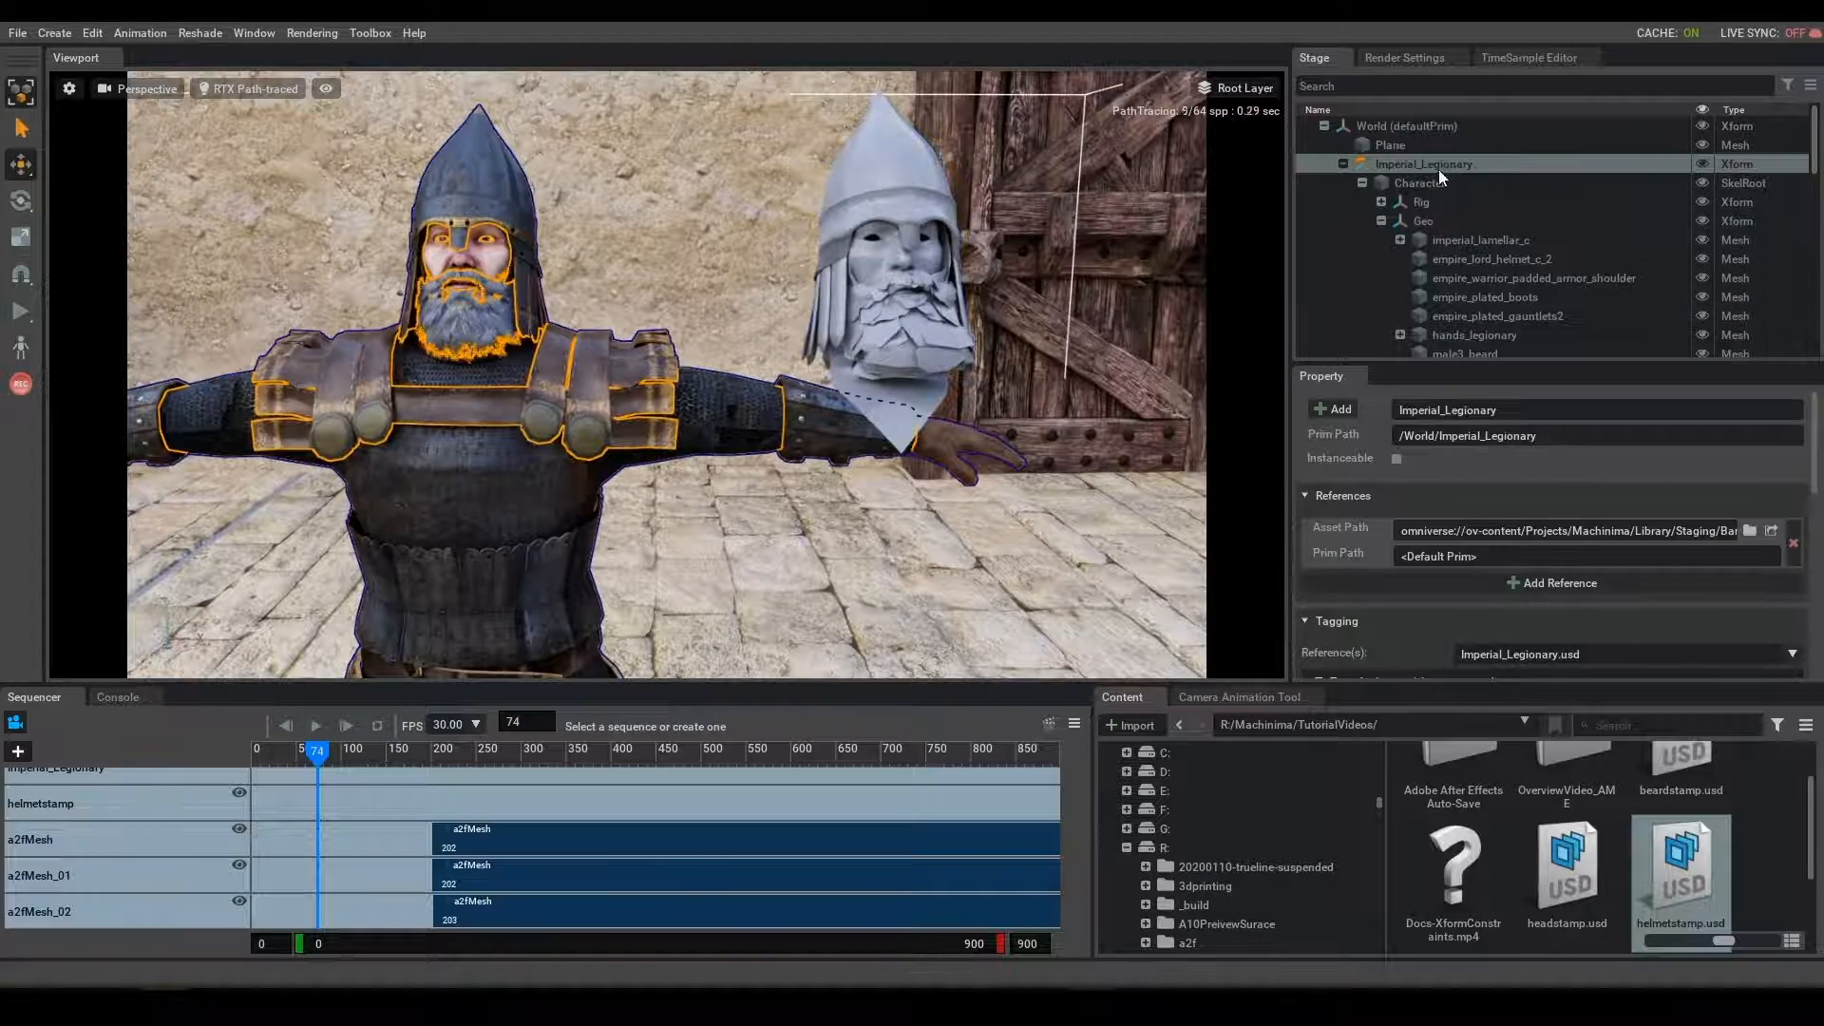
{"action": "mouse_move", "coordinate": [414, 807]}
{"action": "left_mouse_down"}
{"action": "mouse_move", "coordinate": [391, 804]}
{"action": "mouse_move", "coordinate": [441, 808]}
{"action": "left_mouse_up"}
- Apply Idle_Breathing.usd from BannerlordII Characters/Animations to the legionary's track, shift the Imperial_Legionary clip to start at frame 196, and scrub to check it
{"action": "scroll", "coordinate": [1294, 869], "scroll_direction": "down", "scroll_amount": 10}
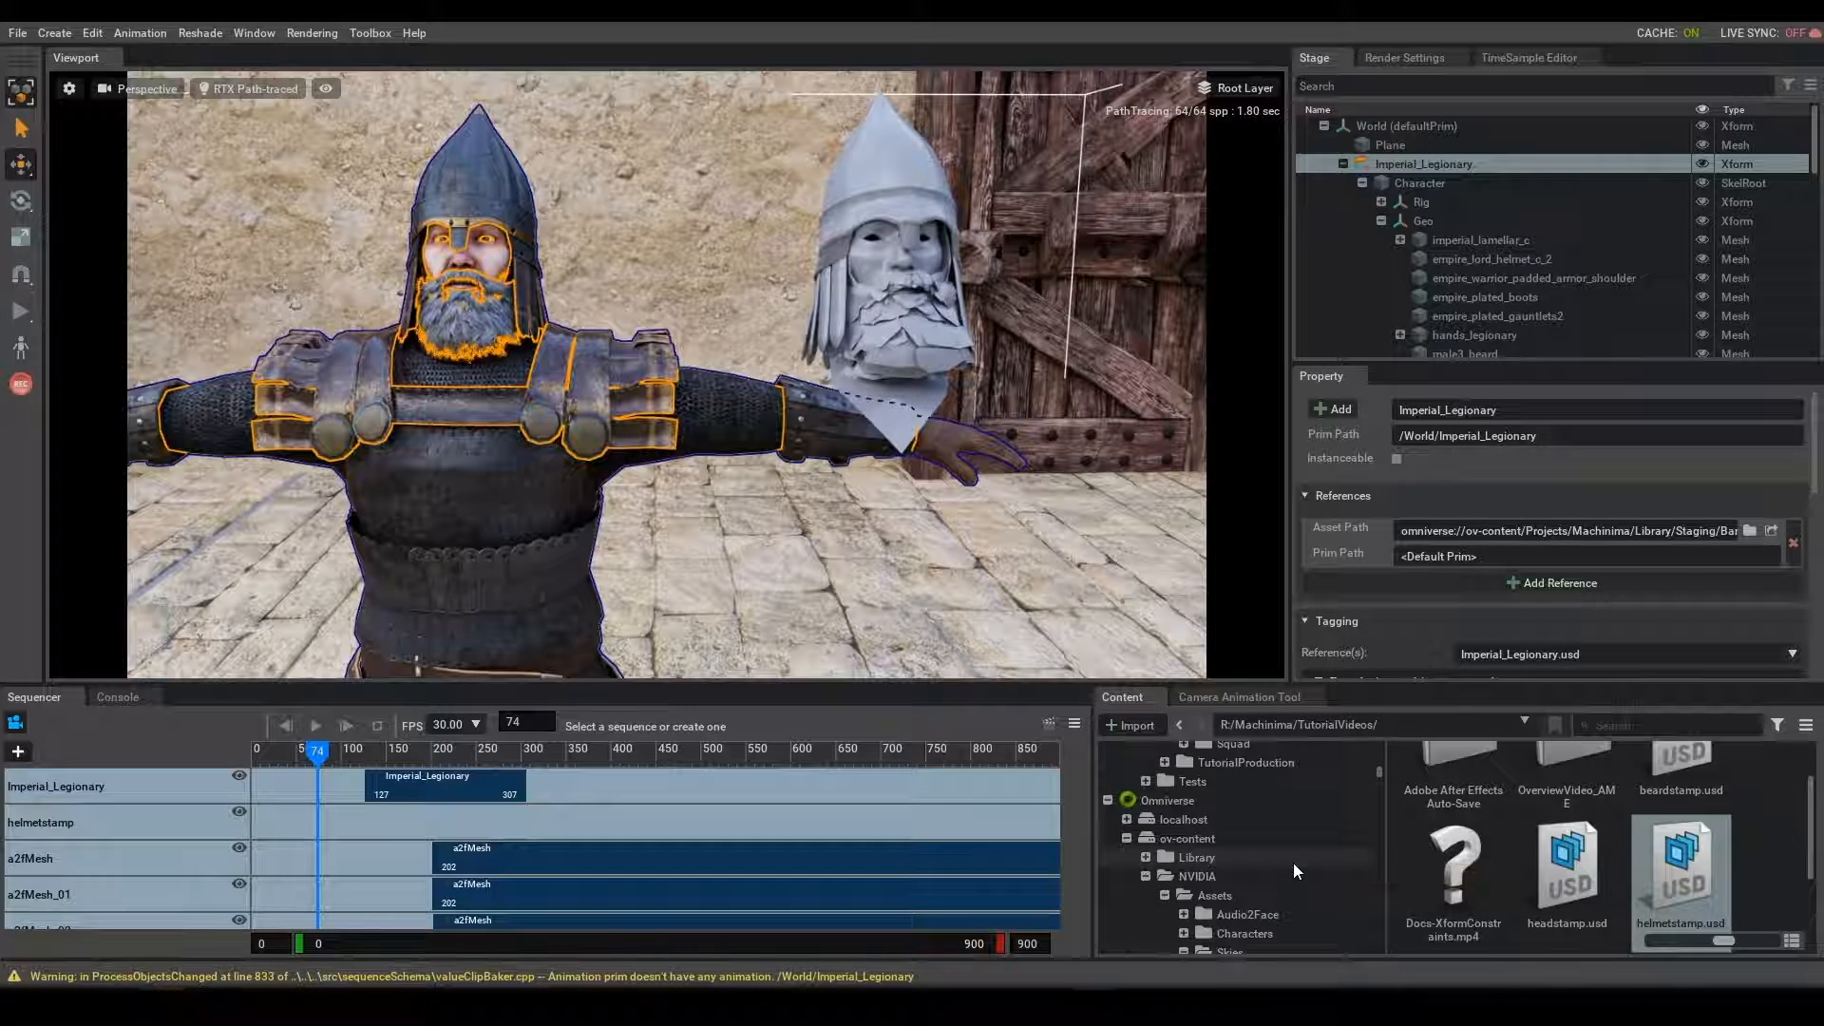
{"action": "scroll", "coordinate": [1292, 863], "scroll_direction": "down", "scroll_amount": 10}
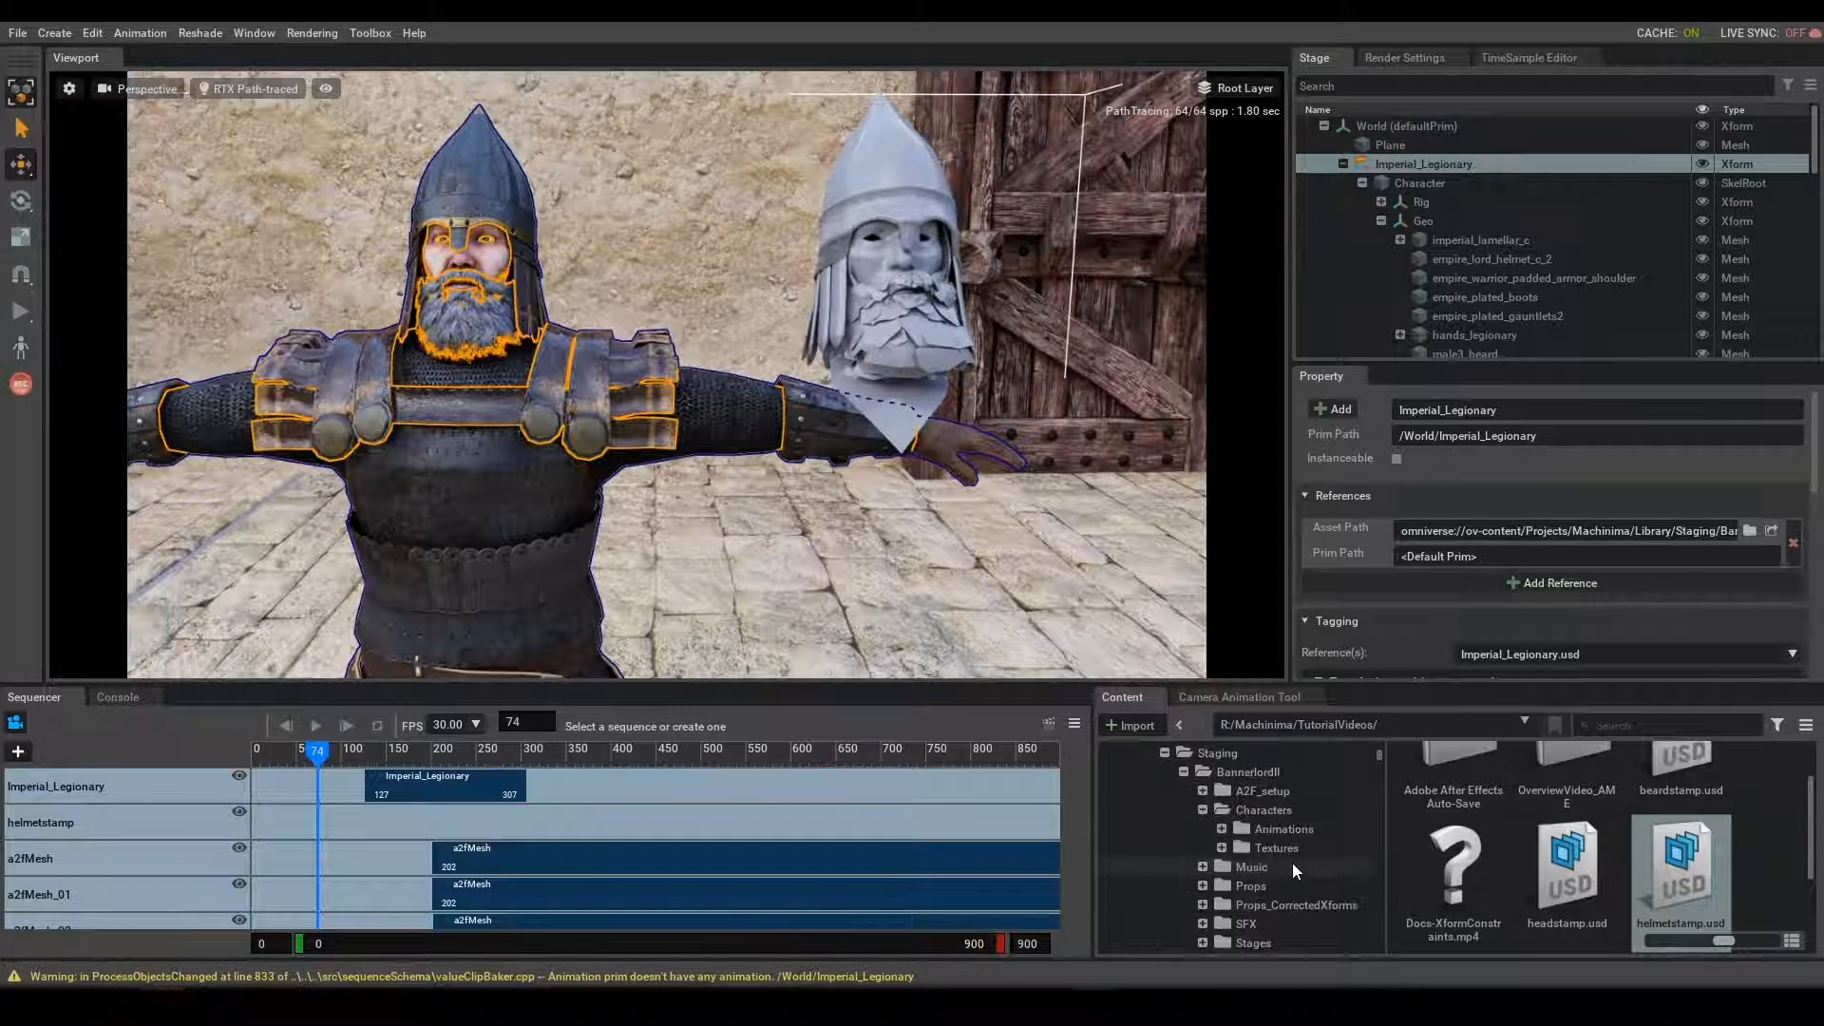
{"action": "left_click", "coordinate": [1268, 828]}
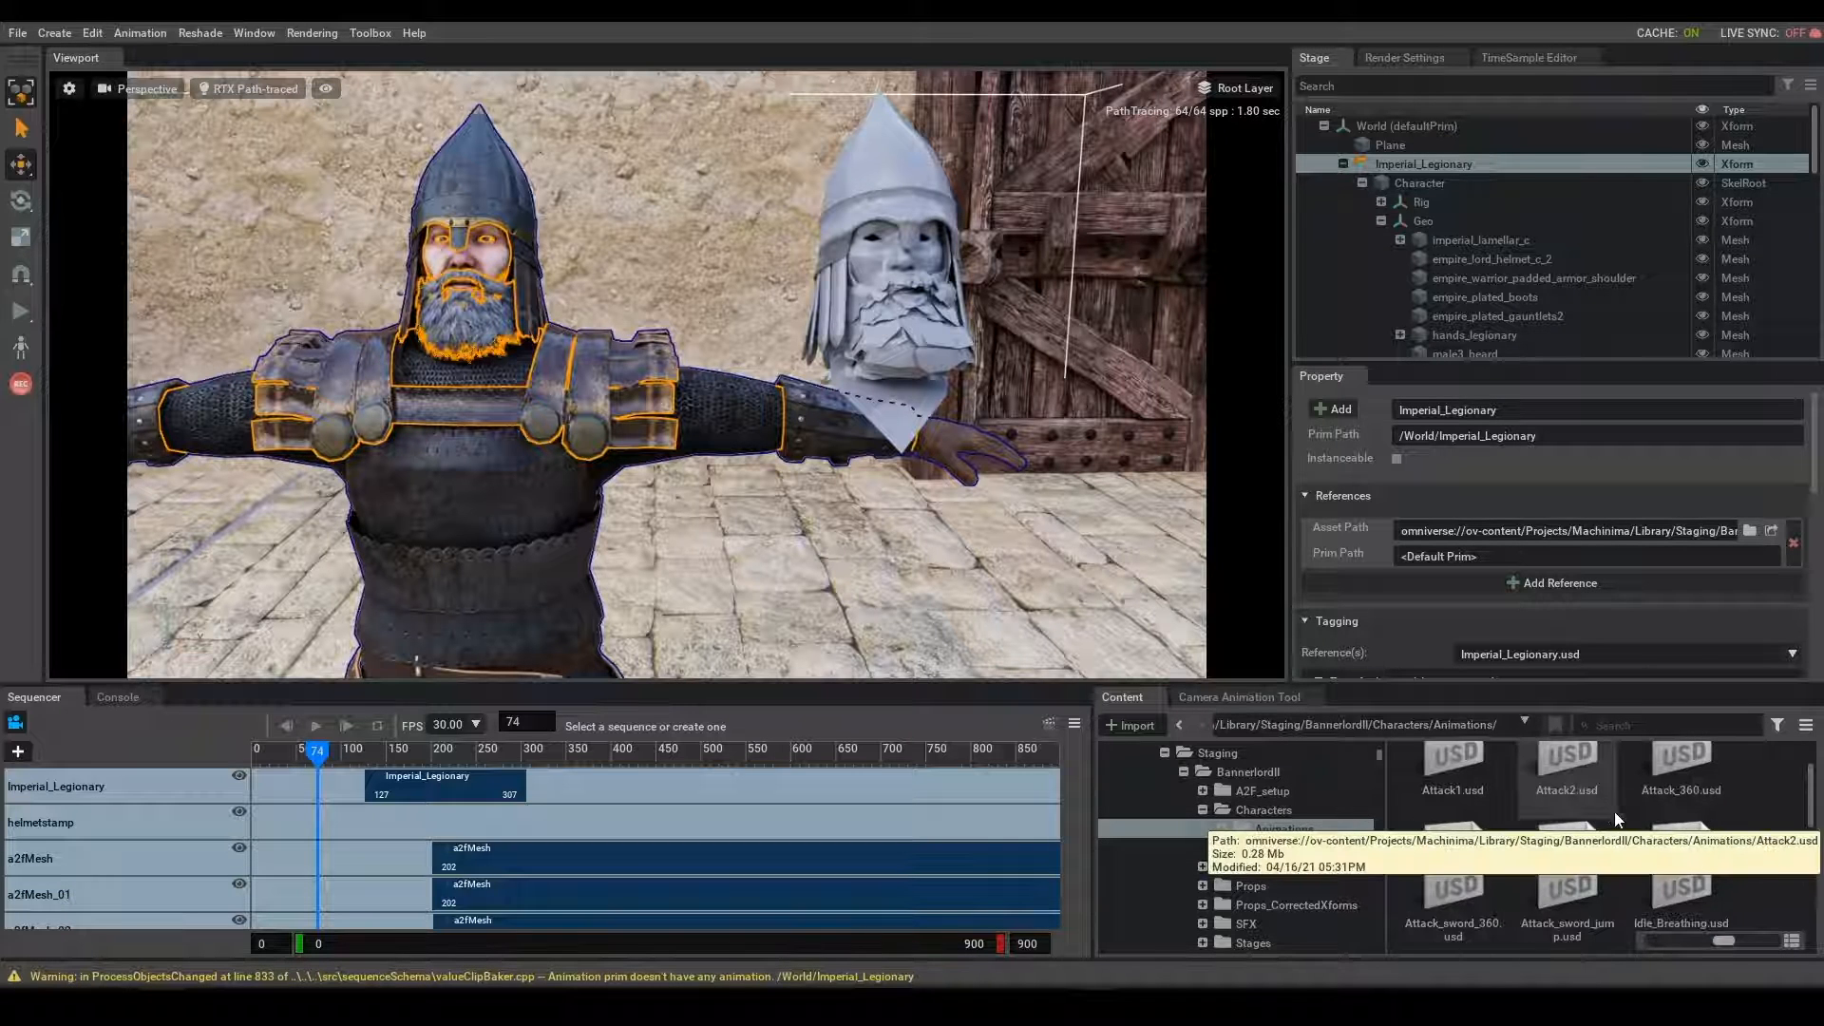
{"action": "left_click_drag", "start_coordinate": [1655, 860], "coordinate": [595, 821]}
{"action": "left_click_drag", "start_coordinate": [492, 790], "coordinate": [554, 789]}
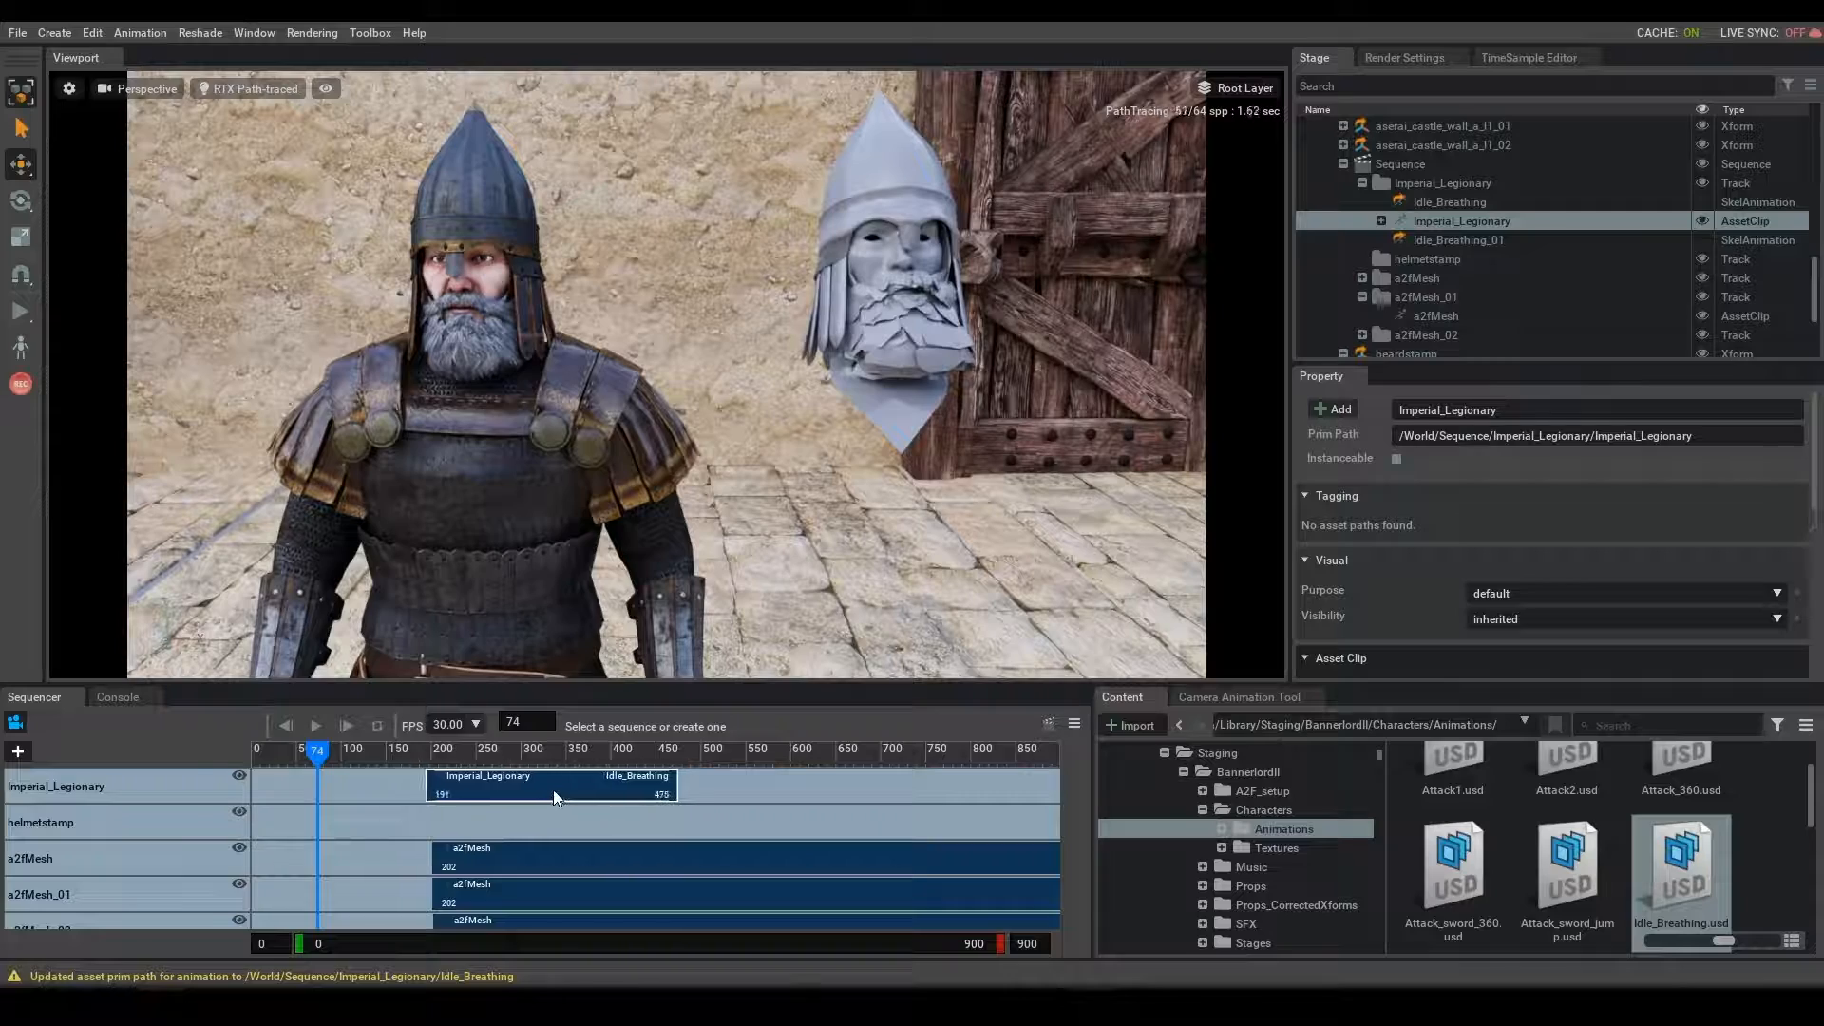
{"action": "left_click_drag", "start_coordinate": [327, 756], "coordinate": [549, 802]}
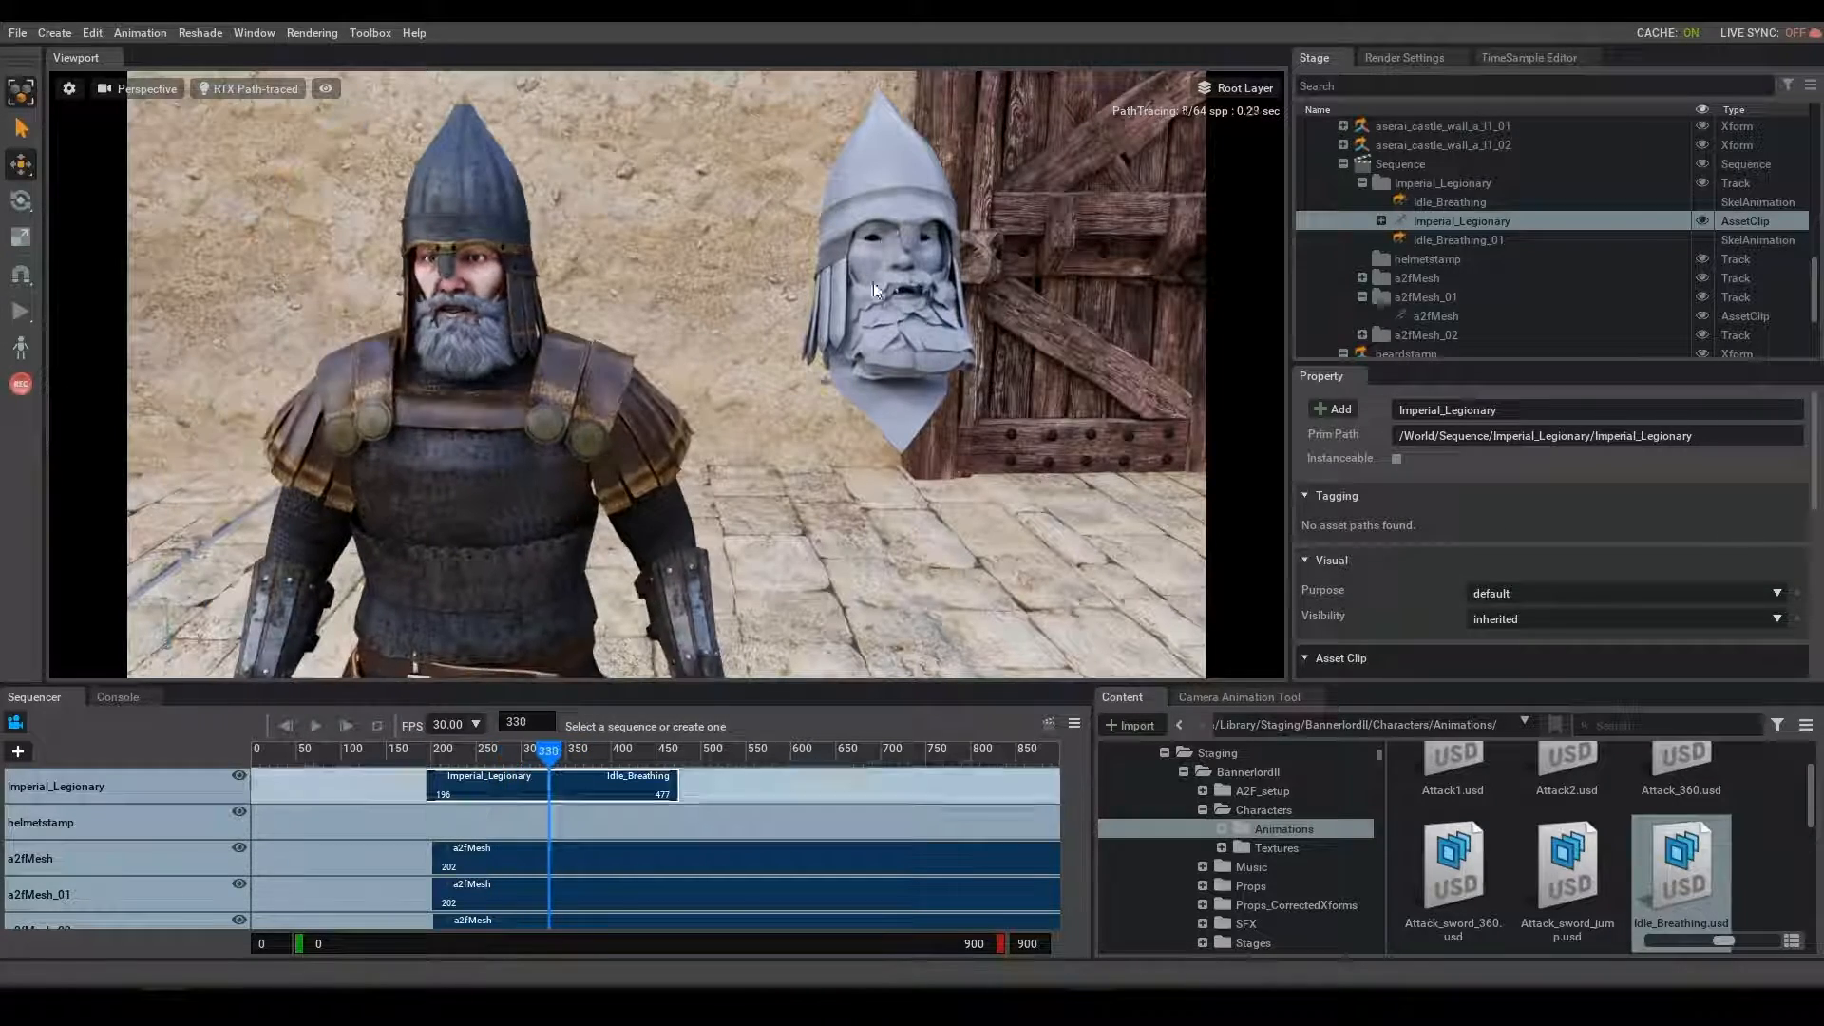
- Hide the helmetstamp, headstamp and beardstamp prims in the scene
{"action": "left_click", "coordinate": [898, 192]}
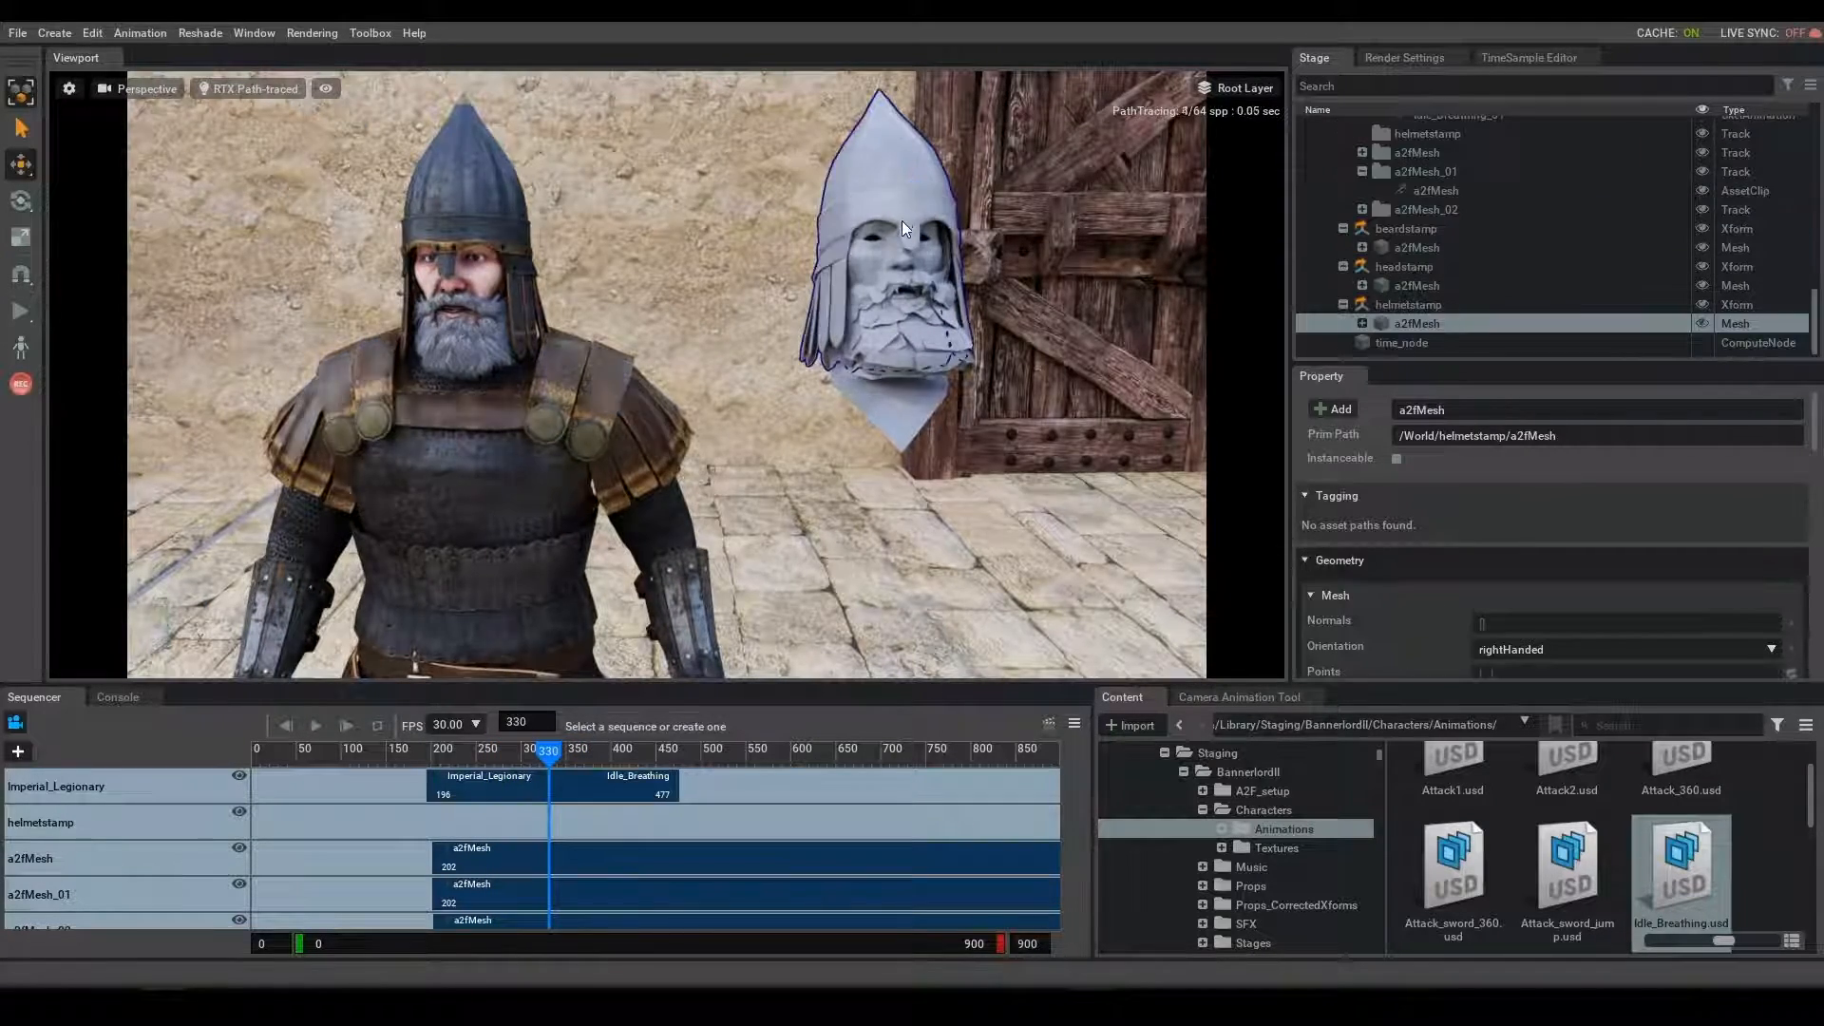
{"action": "left_click", "coordinate": [1451, 301]}
{"action": "key", "text": "h"}
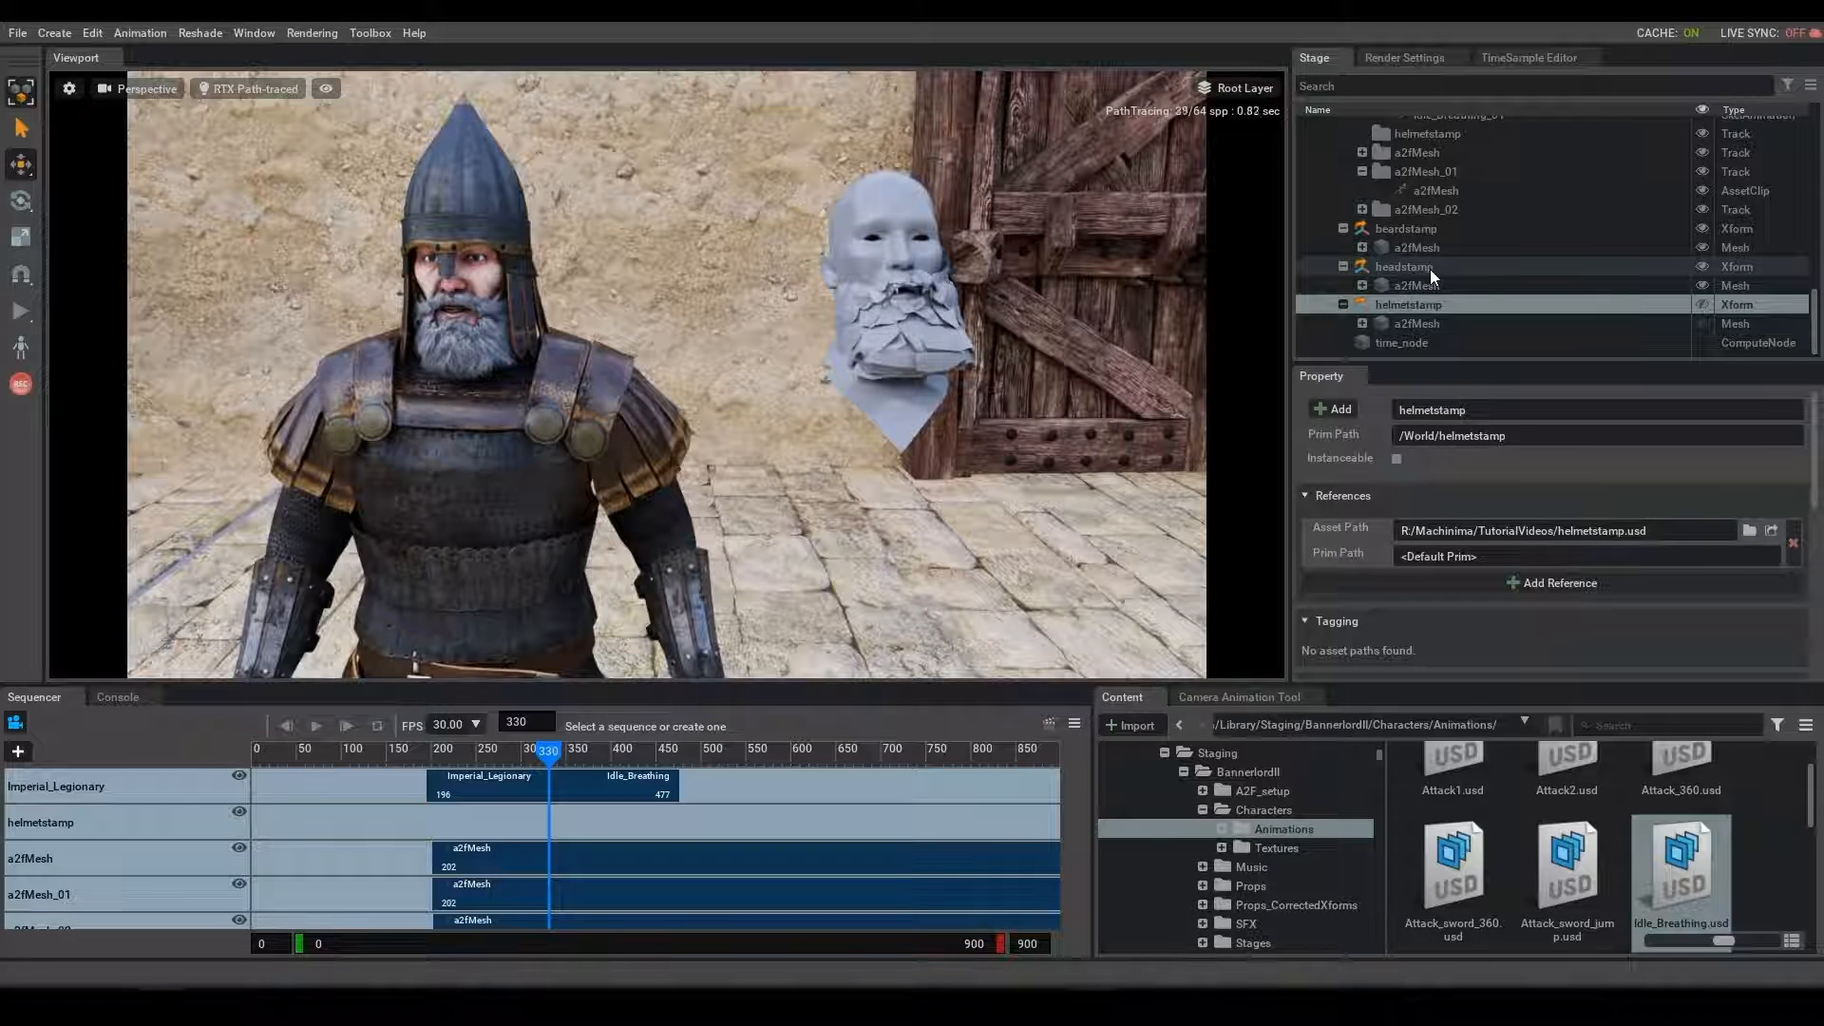
{"action": "left_click", "coordinate": [1429, 270]}
{"action": "key", "text": "h"}
{"action": "left_click", "coordinate": [1429, 239]}
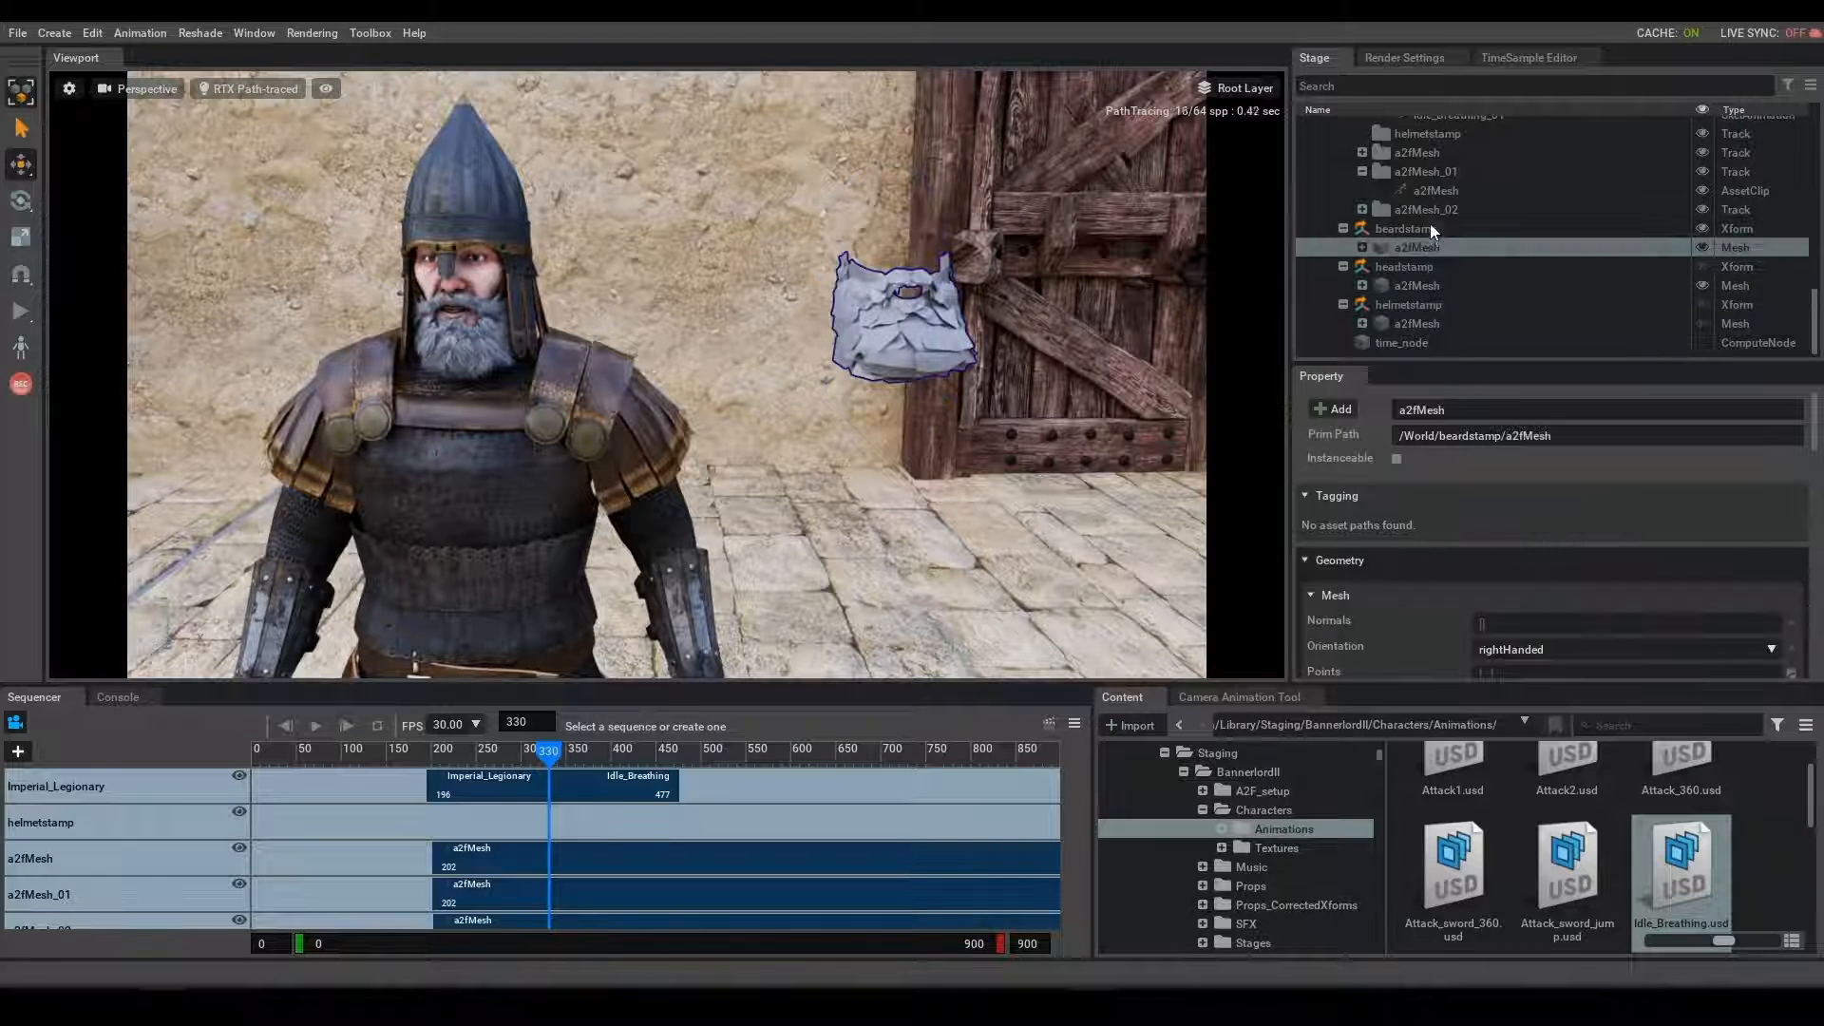
{"action": "left_click", "coordinate": [1429, 226]}
{"action": "key", "text": "h"}
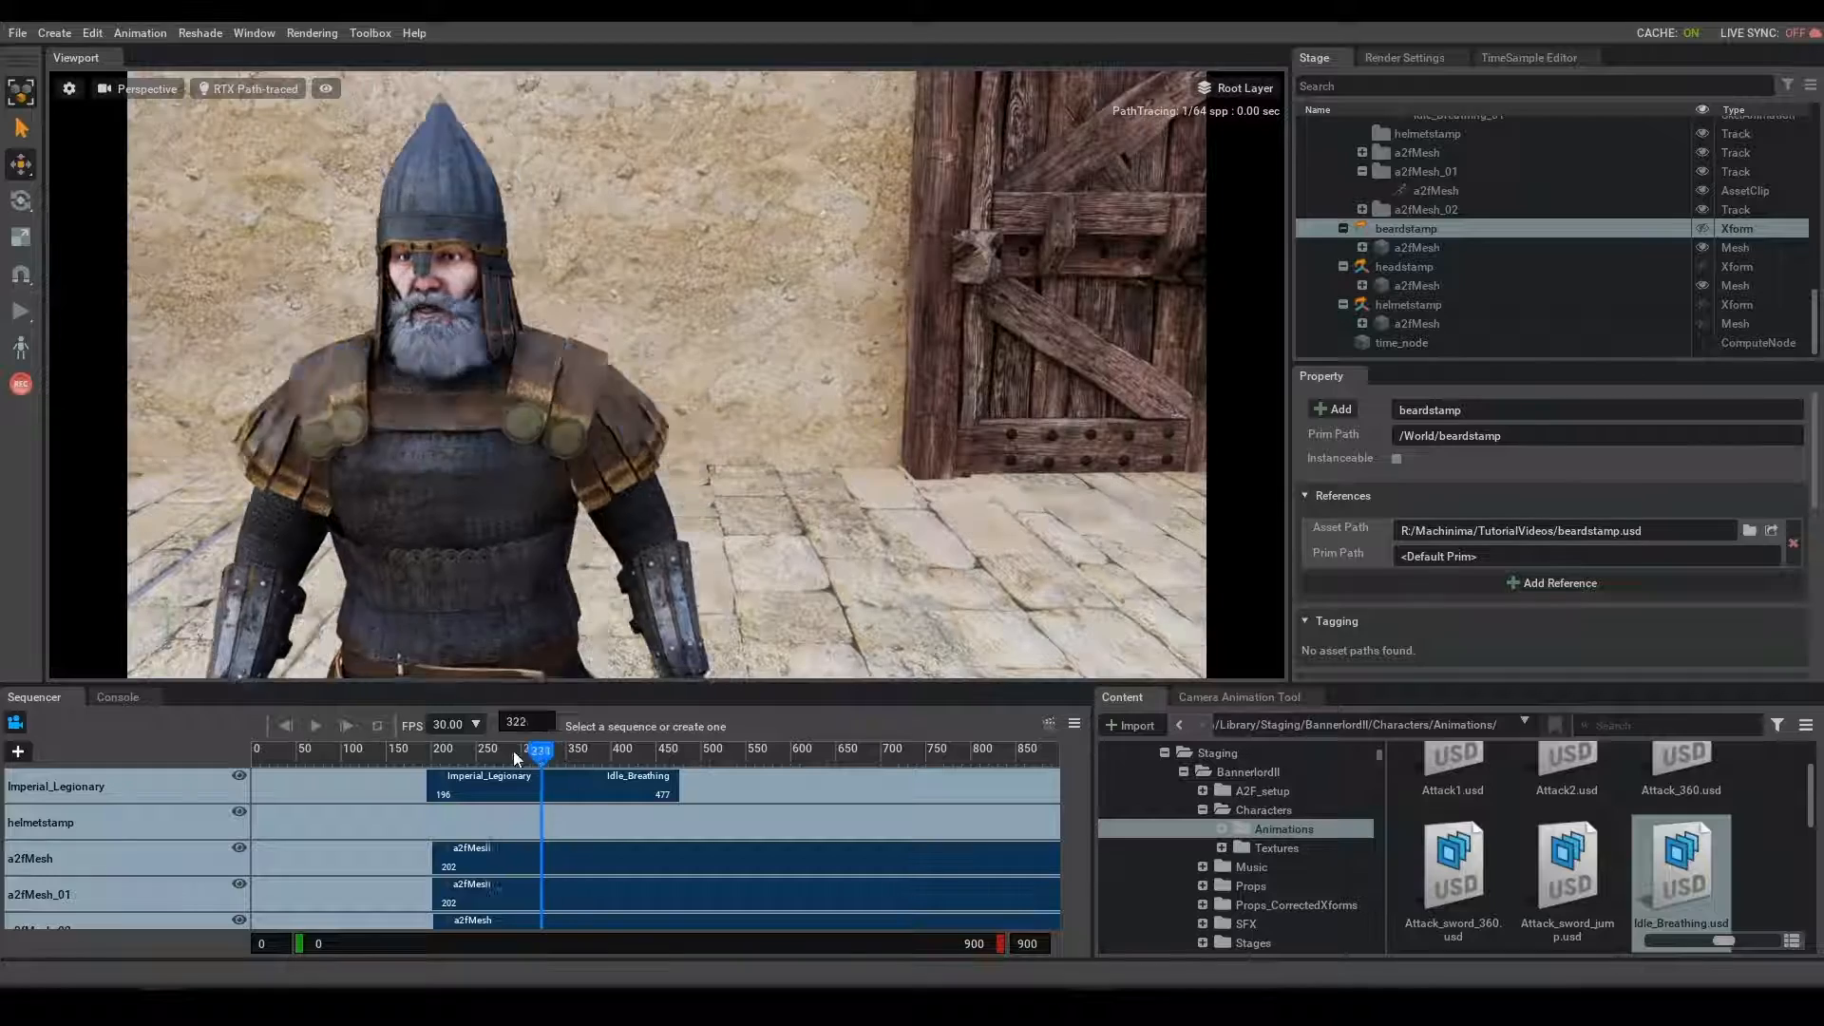
- Scrub the timeline across the clips and examine the legionary's combined facial and body animation up close
{"action": "left_click_drag", "start_coordinate": [513, 751], "coordinate": [421, 760]}
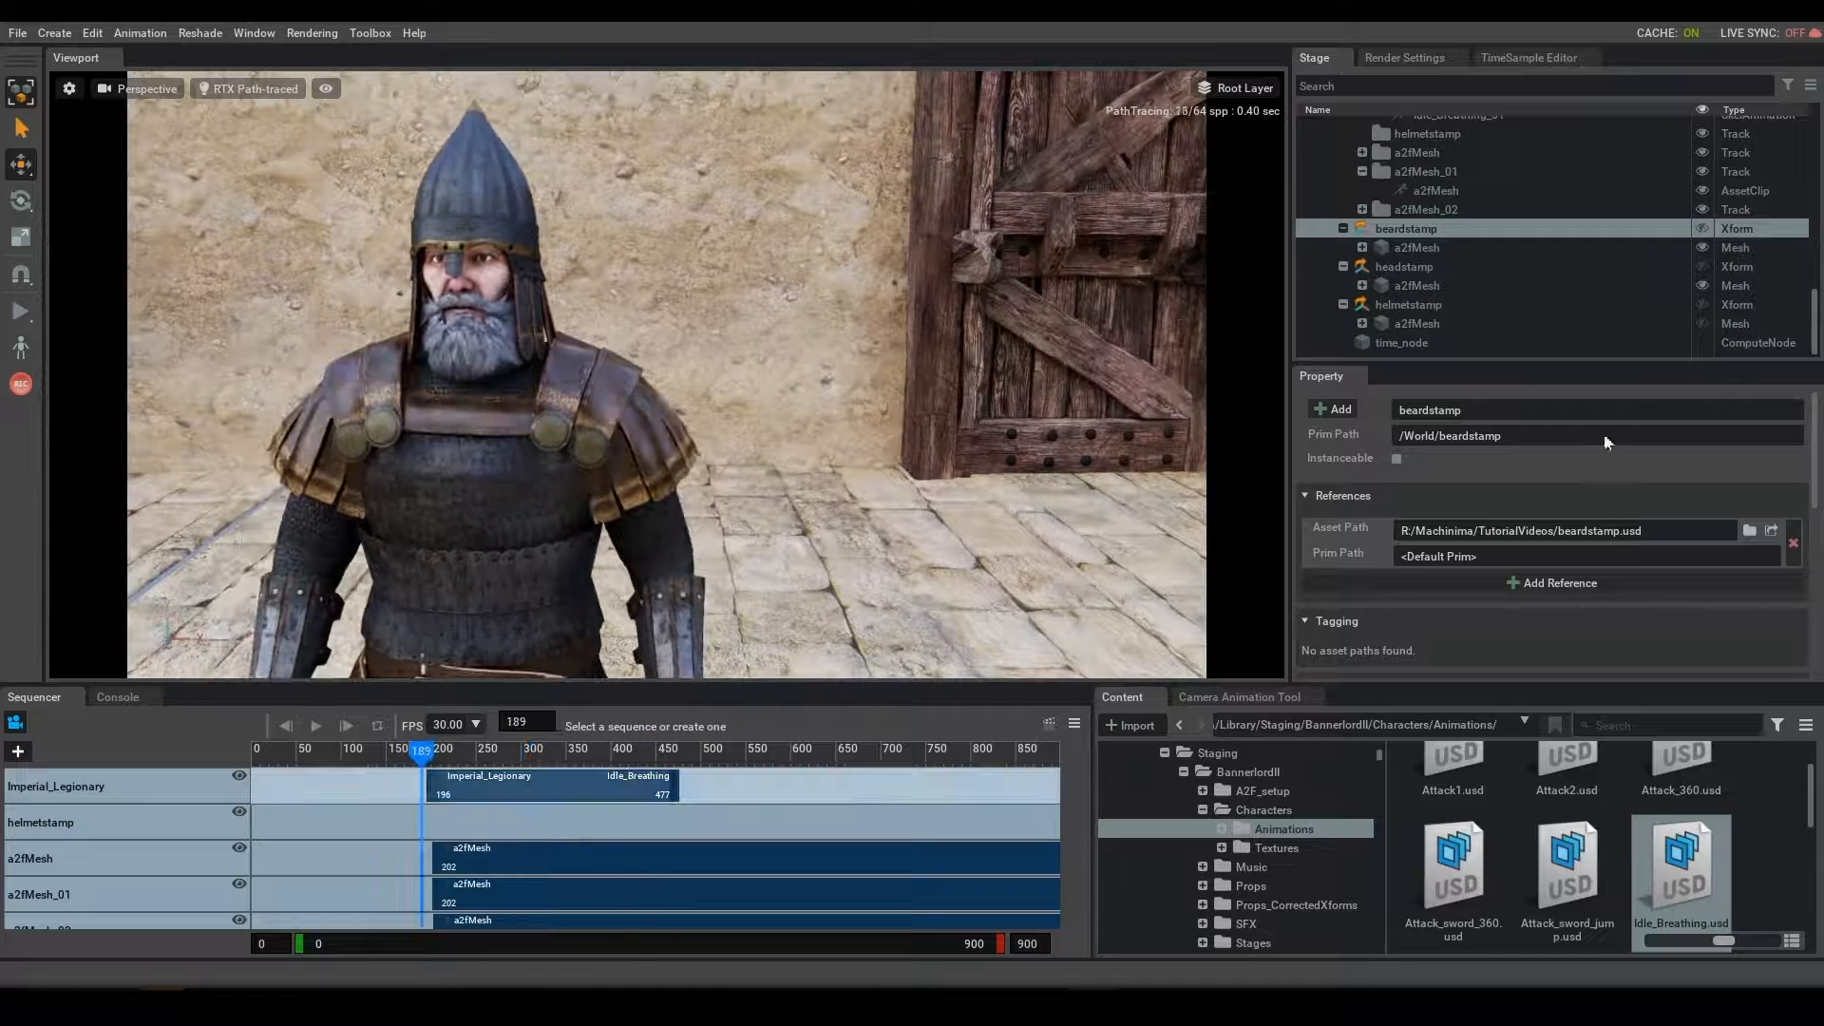
{"action": "left_click", "coordinate": [1436, 247]}
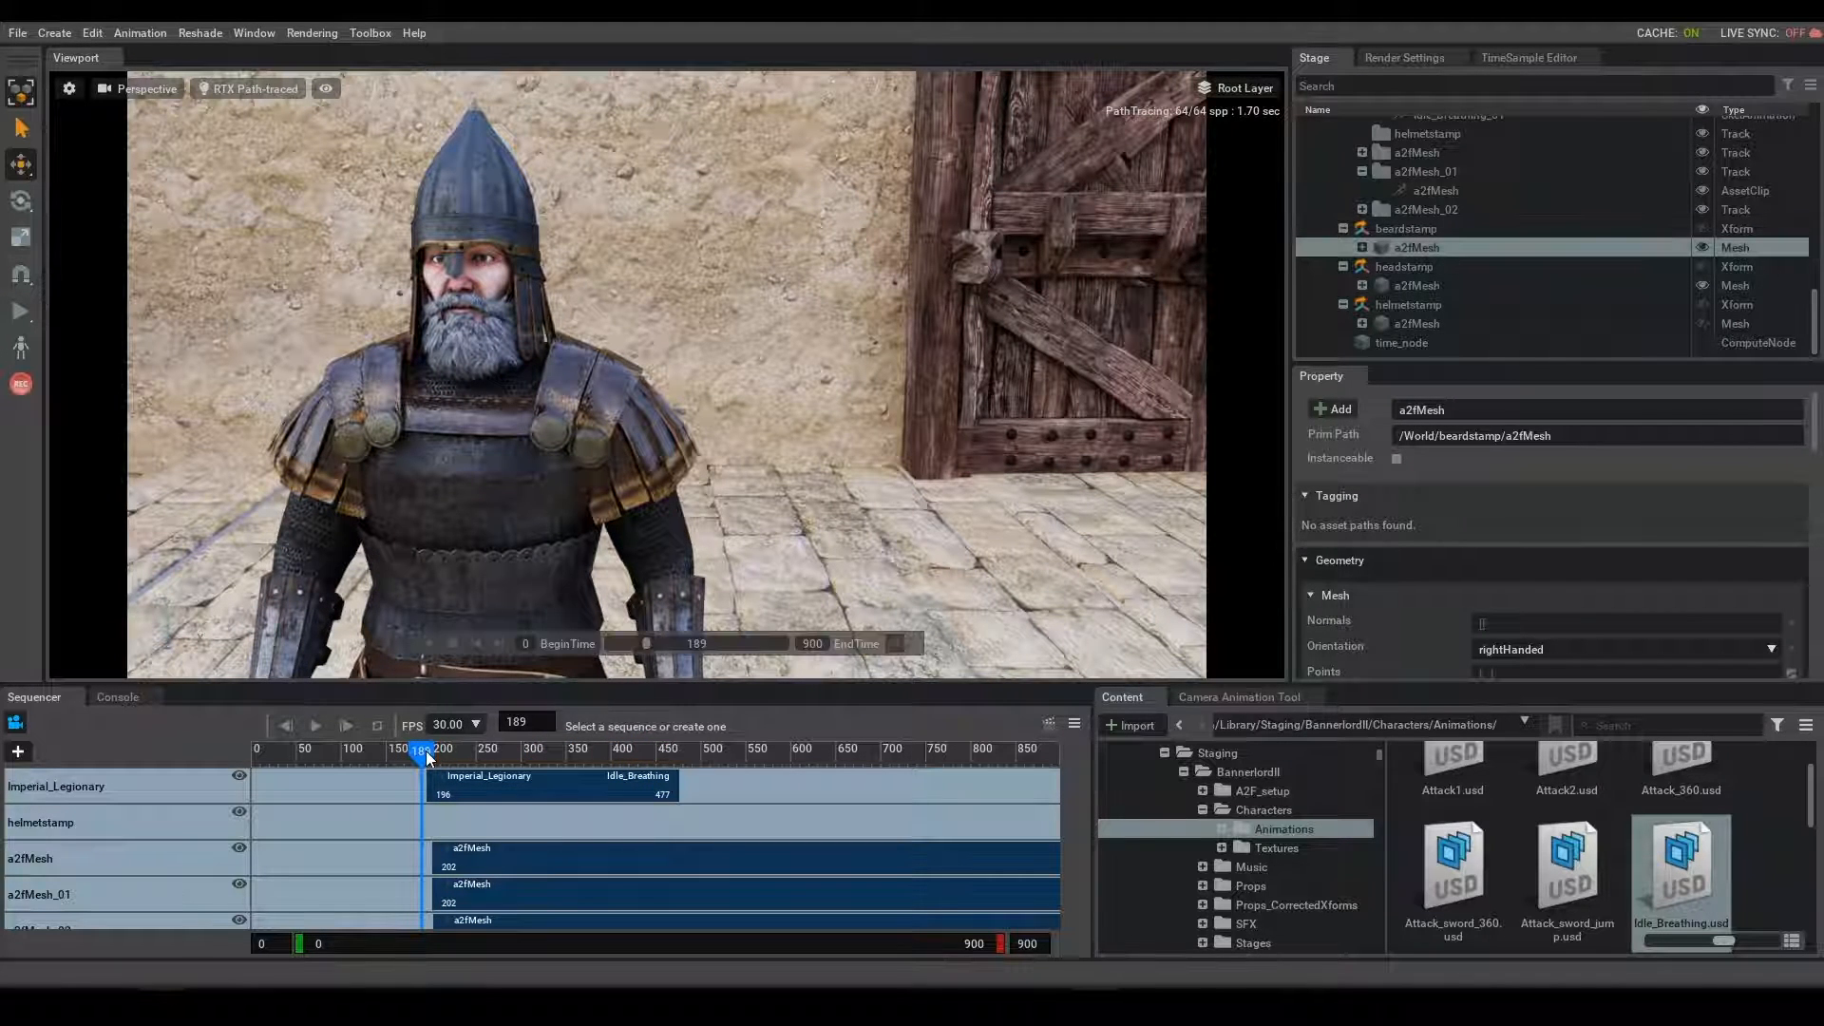
{"action": "left_click_drag", "start_coordinate": [426, 750], "coordinate": [366, 784]}
{"action": "left_click_drag", "start_coordinate": [499, 786], "coordinate": [495, 786]}
{"action": "left_click_drag", "start_coordinate": [447, 516], "coordinate": [695, 490], "text": "alt"}
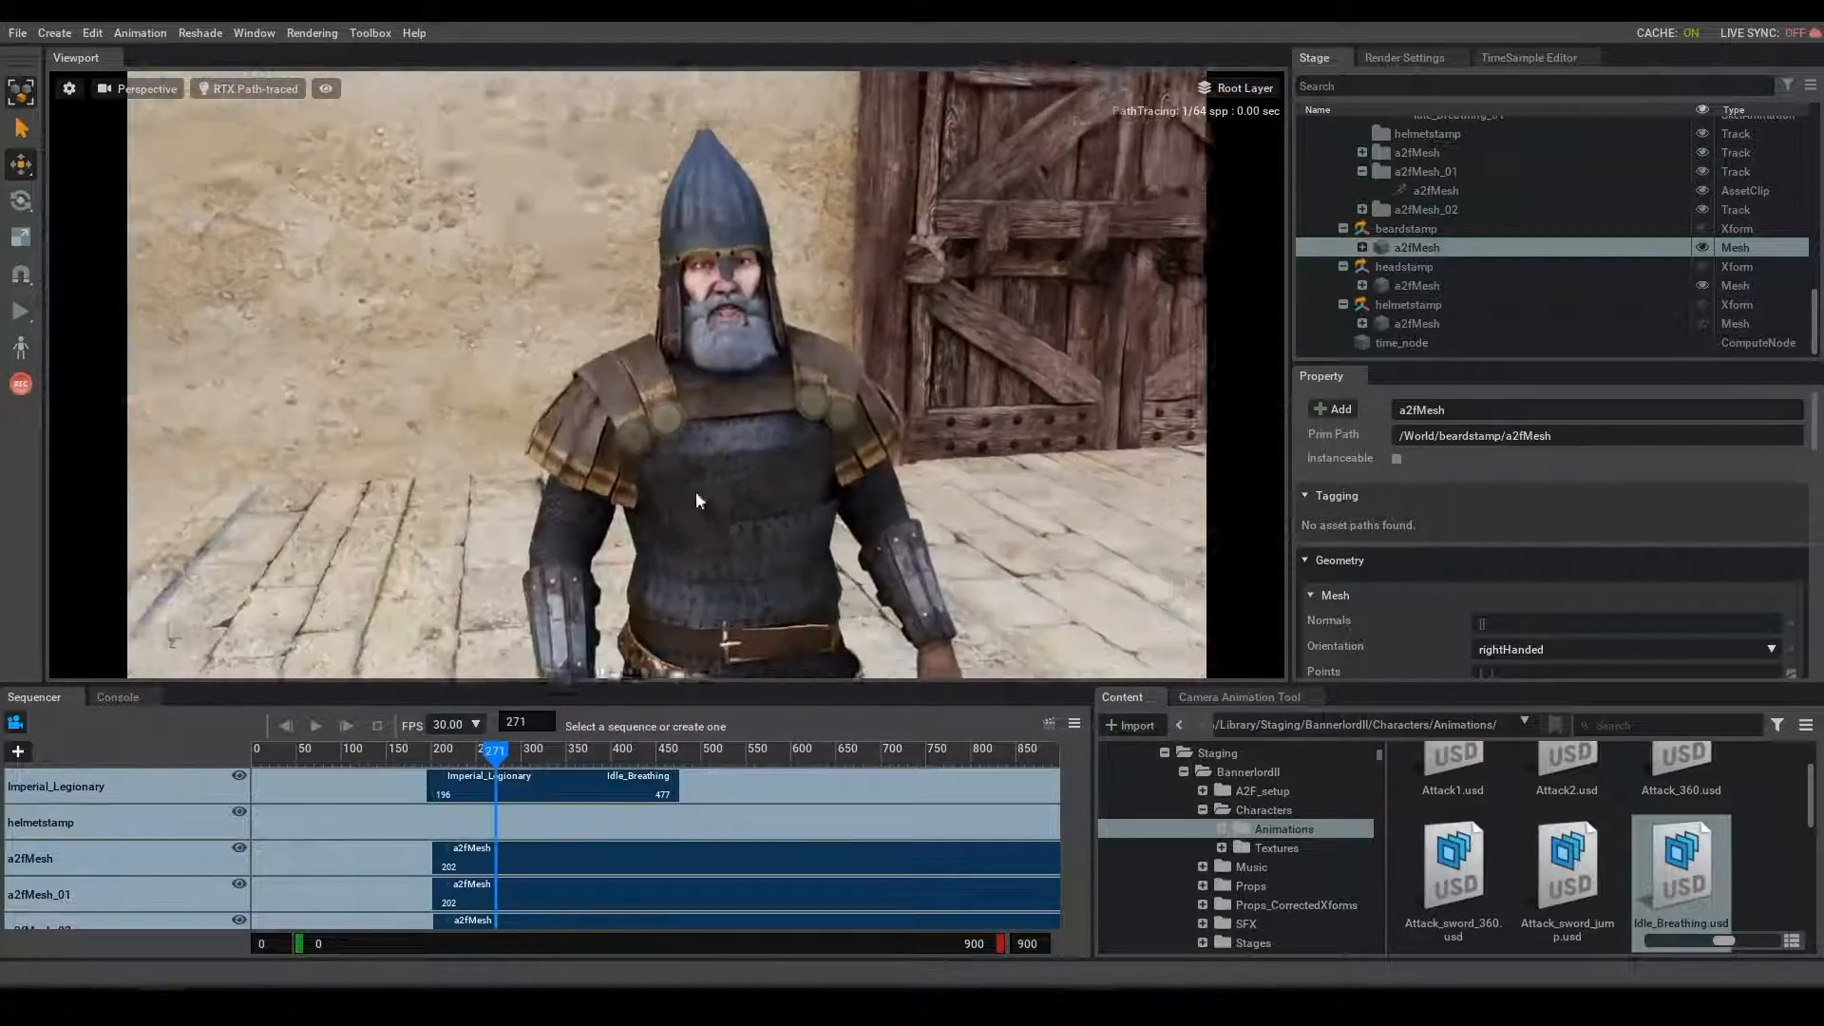
{"action": "scroll", "coordinate": [703, 483], "scroll_direction": "up", "scroll_amount": 4}
{"action": "middle_click_drag", "start_coordinate": [711, 476], "coordinate": [773, 490]}
{"action": "left_click_drag", "start_coordinate": [546, 750], "coordinate": [494, 757]}
{"action": "left_click", "coordinate": [585, 757]}
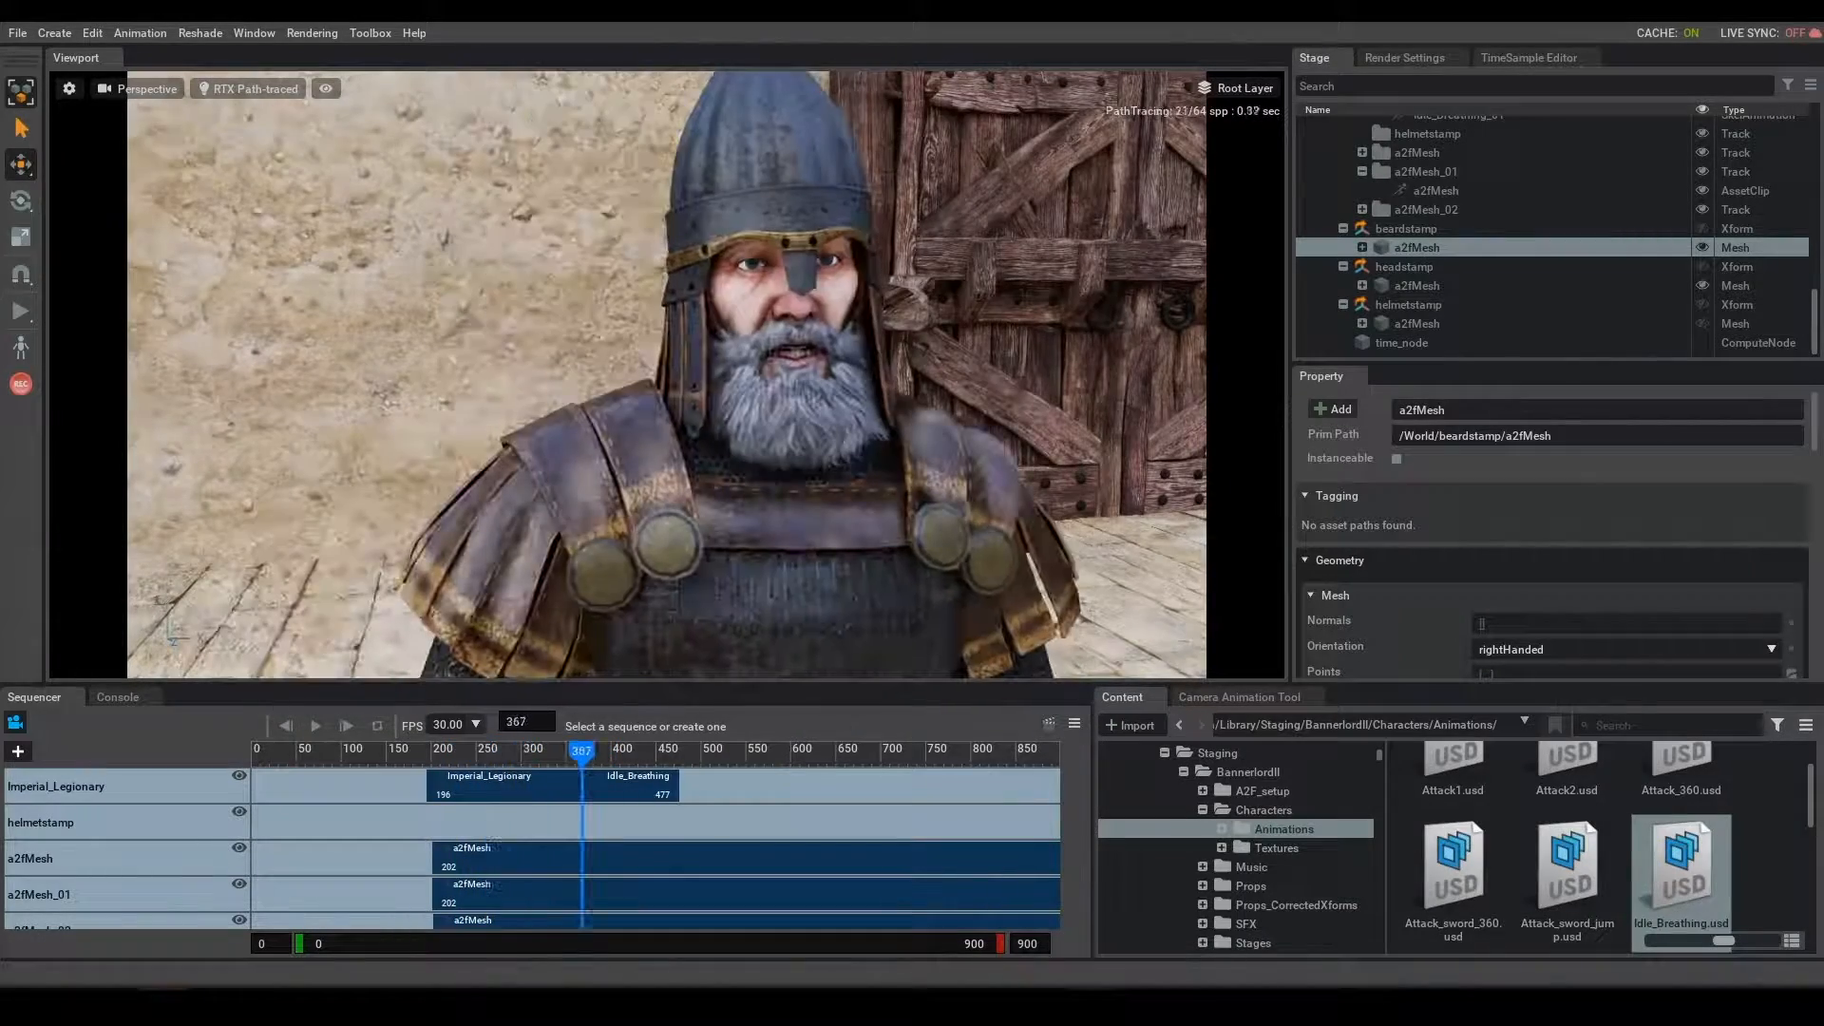